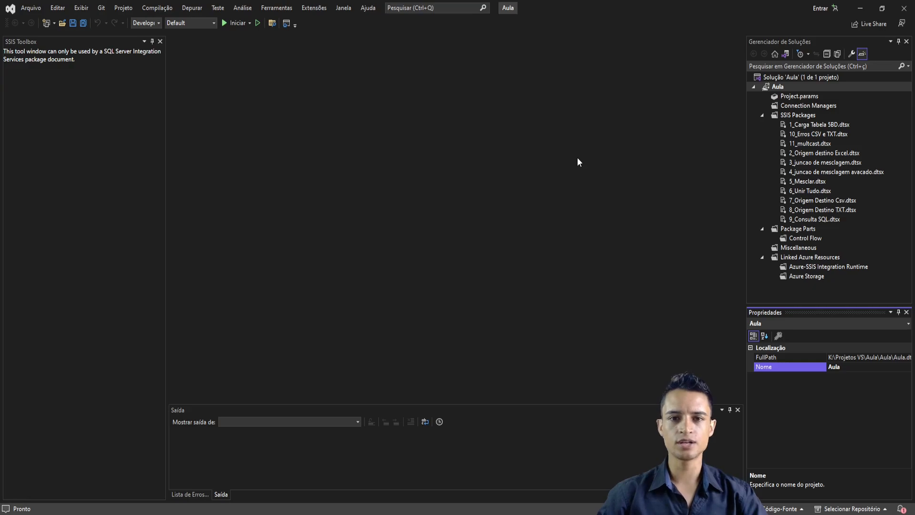
- Switch to File Explorer and review the Excel source files in the arquivos_excel folder
key(alt+Tab)
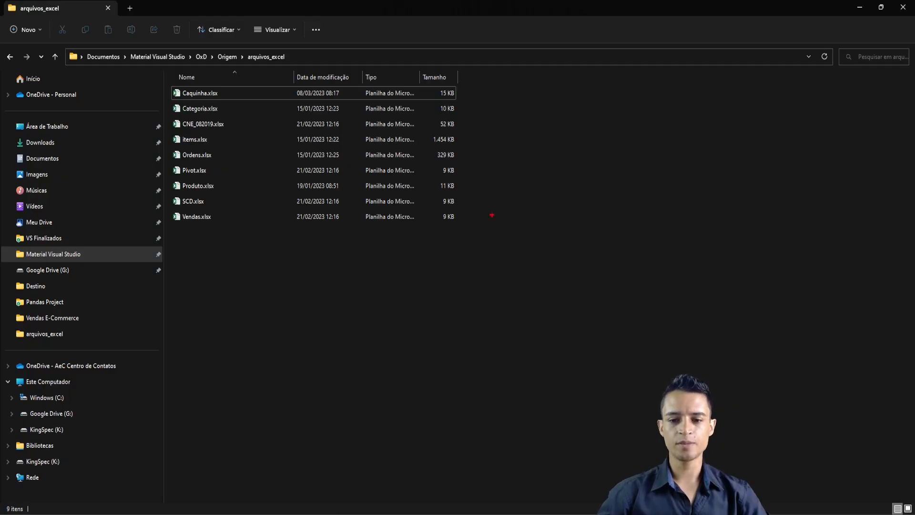
mouse_move(206, 66)
mouse_down()
mouse_move(225, 110)
mouse_move(248, 98)
mouse_up()
mouse_move(285, 57)
mouse_down()
mouse_move(361, 19)
mouse_move(375, 42)
mouse_up()
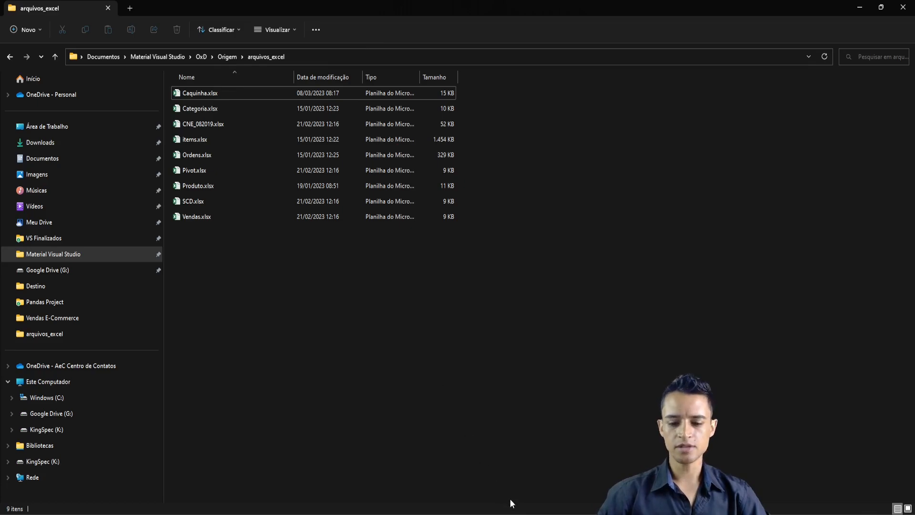
- Switch to the Produto.xlsx workbook in Excel and examine the product names in the Name column
mouse_move(504, 496)
click(479, 479)
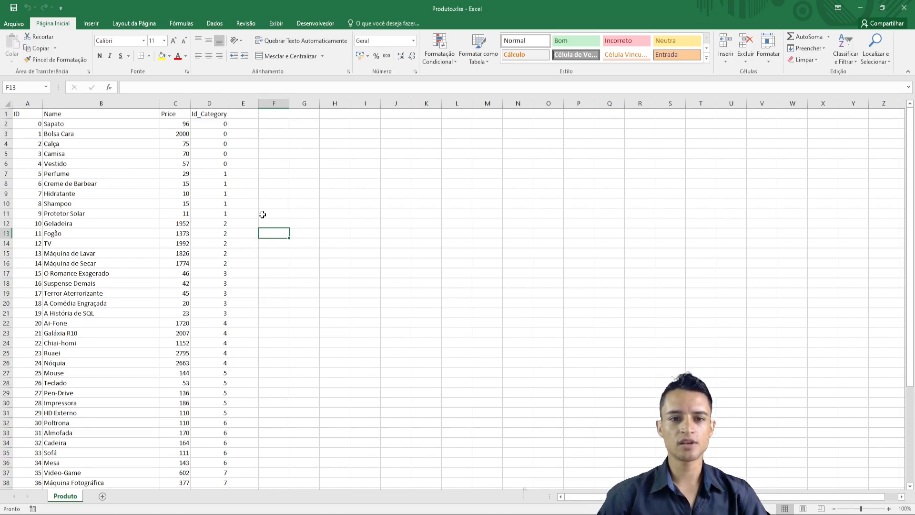
drag(95, 125, 95, 174)
click(97, 271)
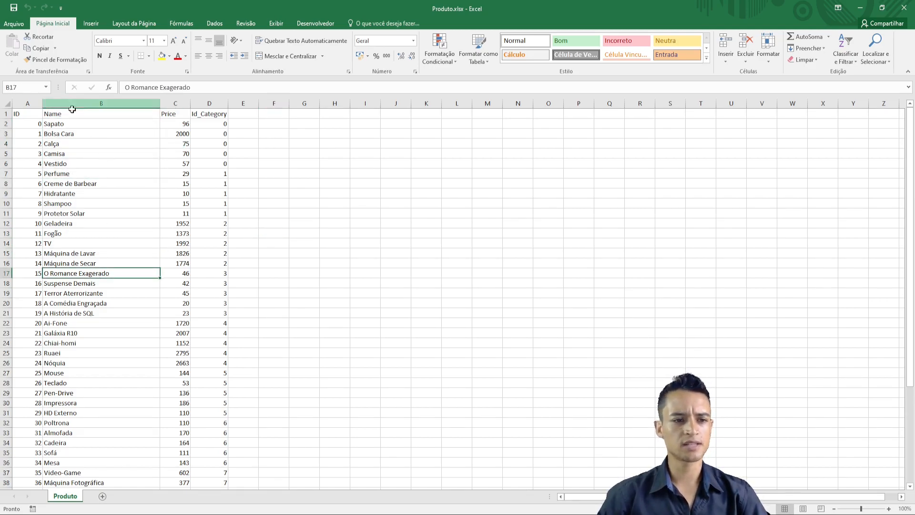
click(81, 124)
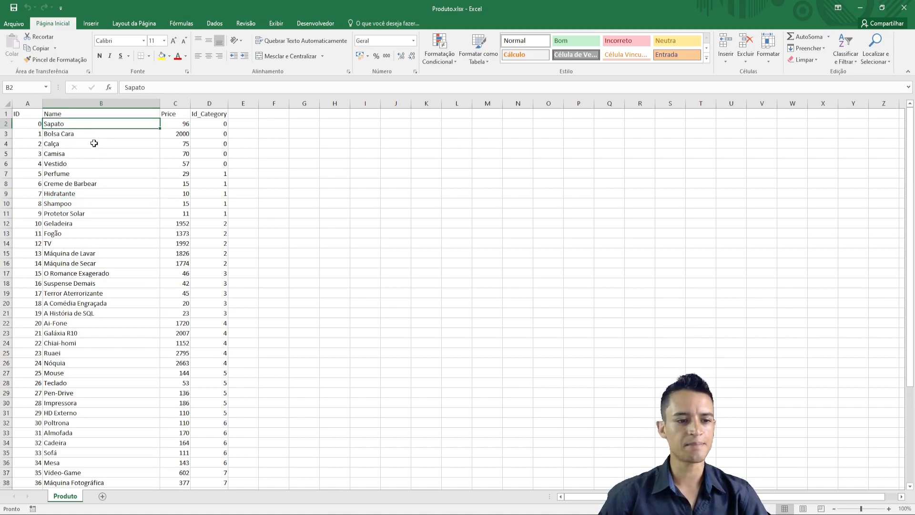
click(82, 166)
click(81, 171)
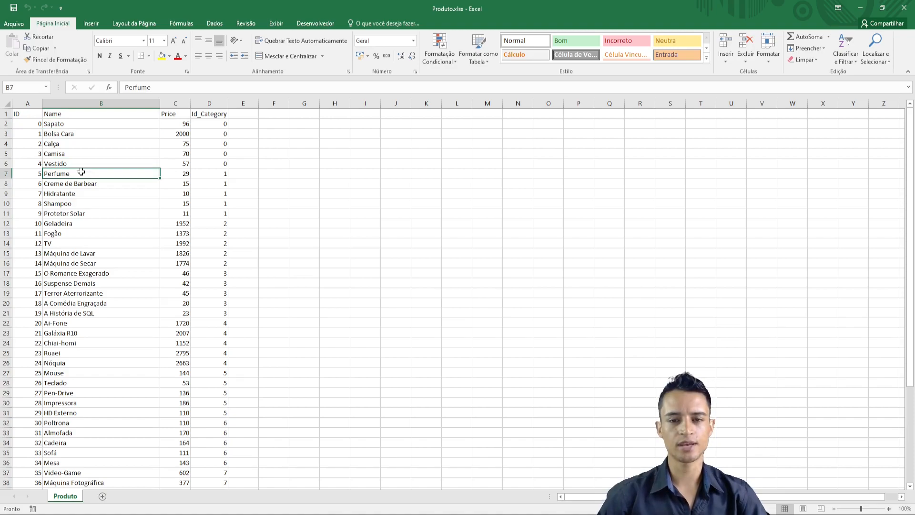
scroll(86, 181, down, 5)
scroll(94, 192, up, 5)
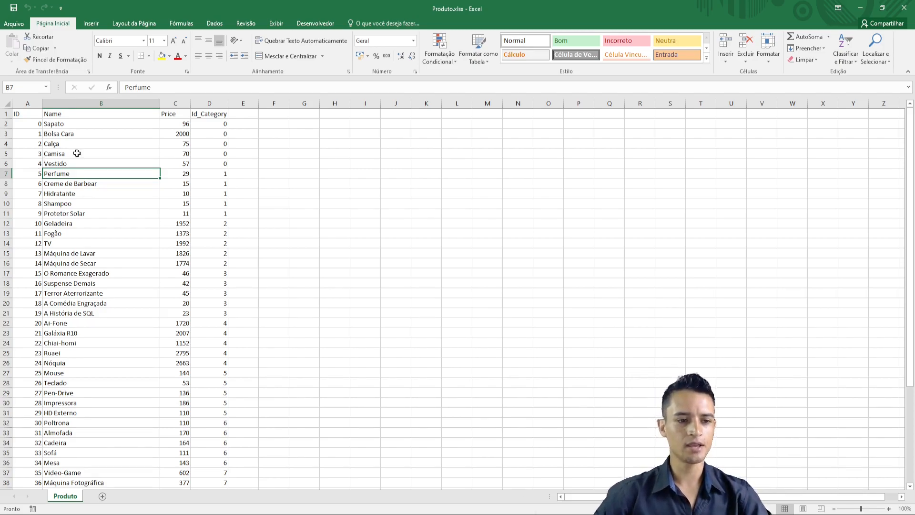
- Examine the Price and Id_Category columns of the product table down to its last rows
click(183, 114)
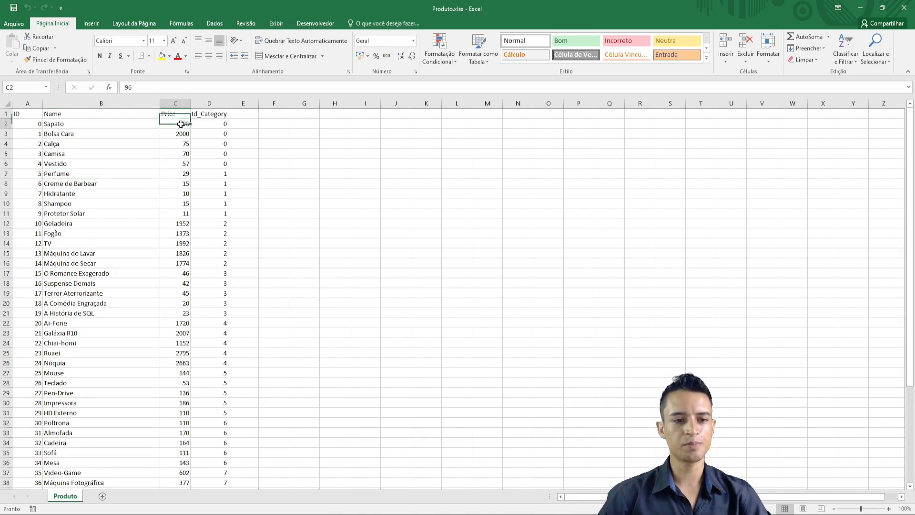
drag(182, 124, 181, 150)
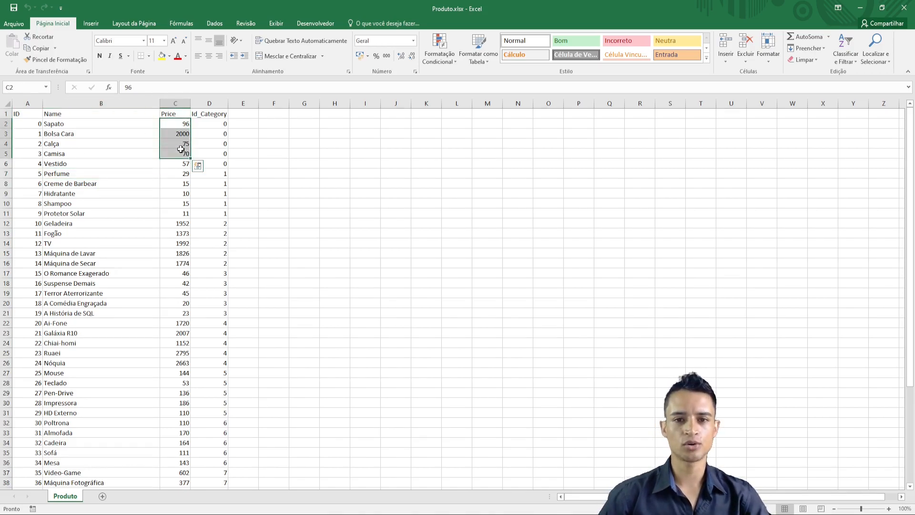
click(217, 116)
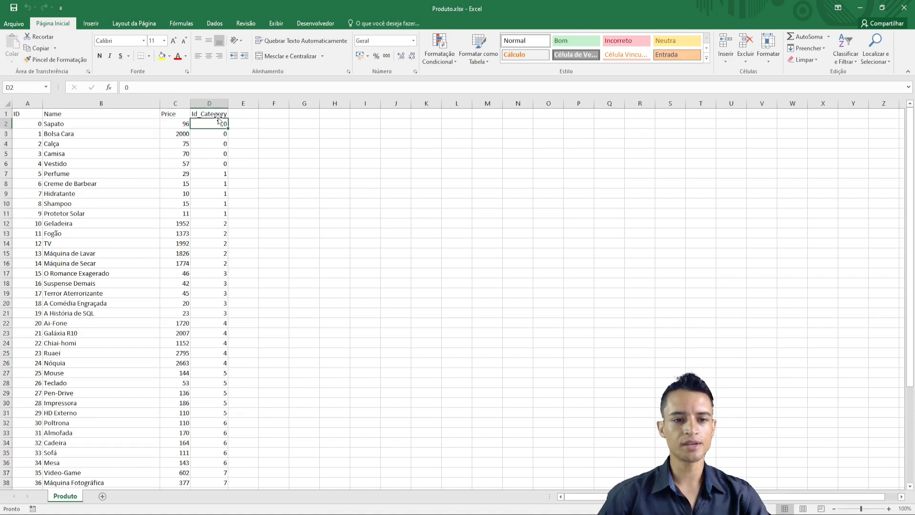
drag(220, 133, 218, 212)
scroll(217, 175, down, 5)
drag(218, 244, 220, 253)
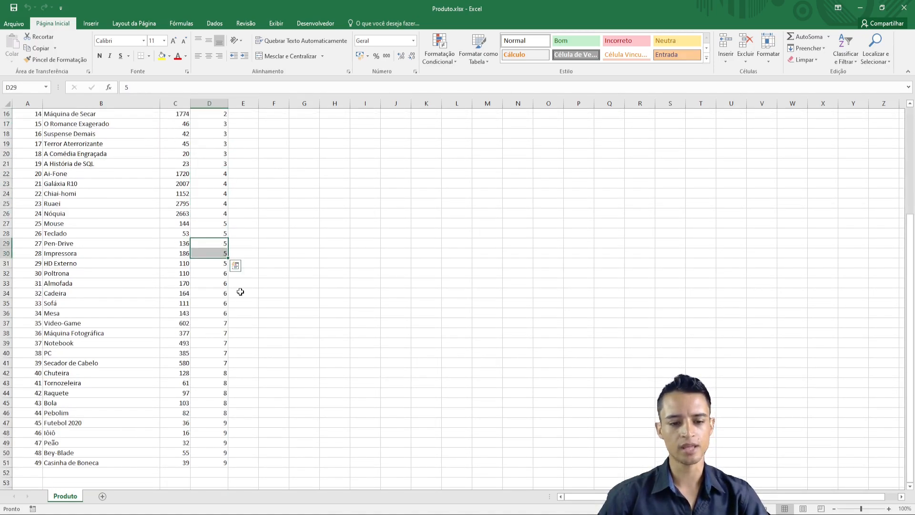
drag(212, 372, 215, 411)
click(213, 313)
scroll(265, 307, up, 5)
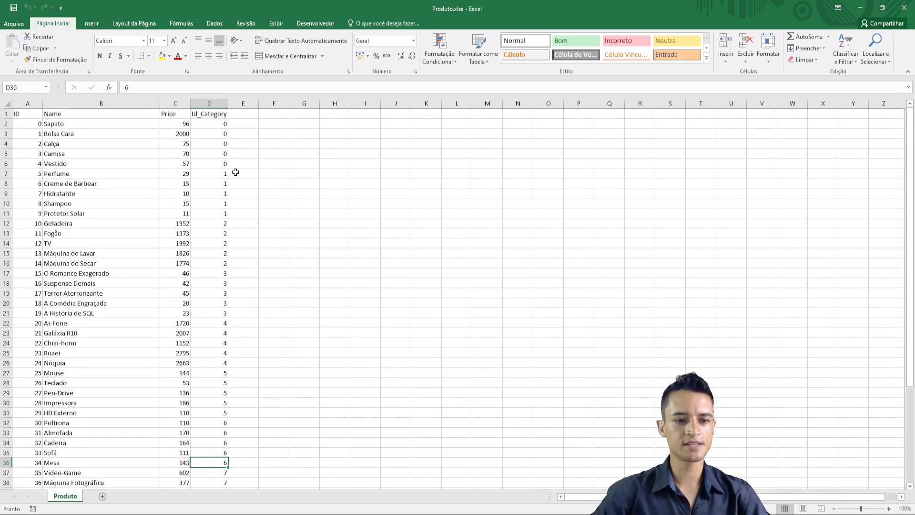
- Switch to the Ordens.xlsx workbook and examine the created_at and customer_id columns
mouse_move(581, 514)
key(Right)
key(alt+Tab)
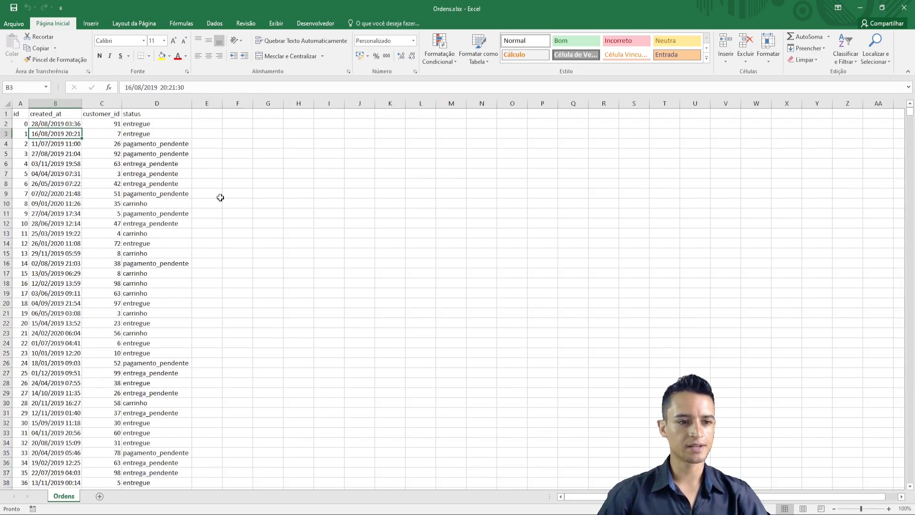
drag(44, 111, 77, 87)
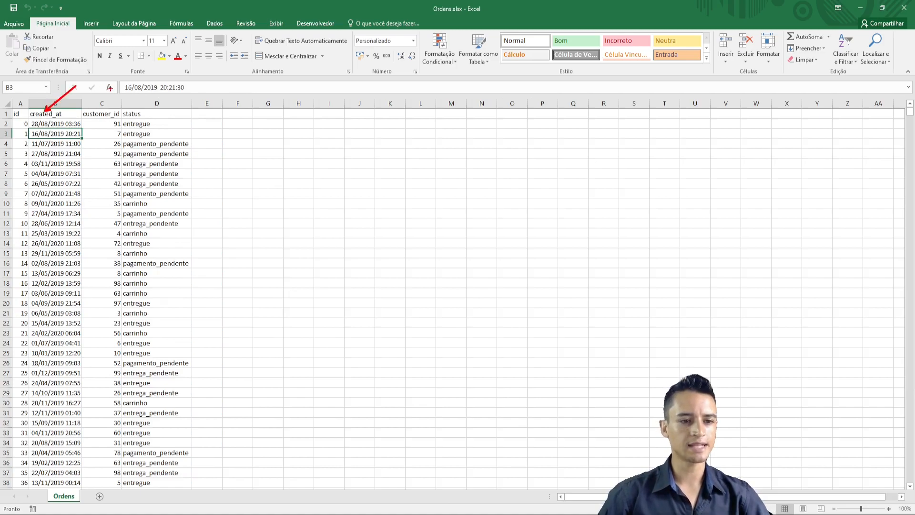
drag(106, 113, 137, 89)
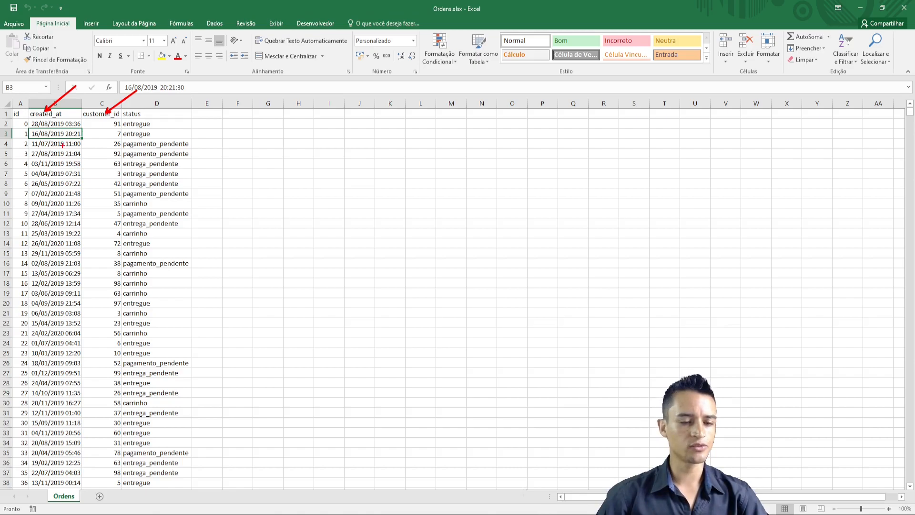
key(Escape)
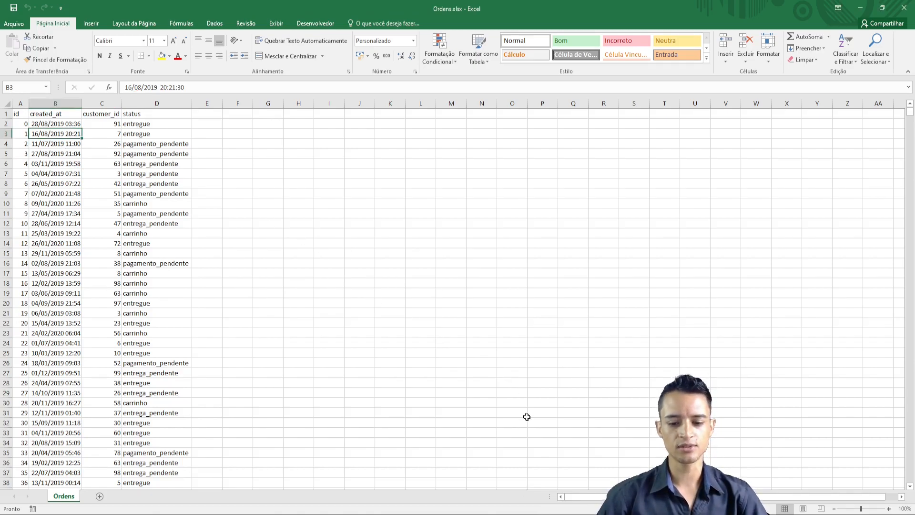
- Switch to the Caquinha.xlsx workbook and look through the table layouts on sheets Planilha1 to Planilha5
click(579, 513)
click(474, 469)
click(579, 513)
click(682, 476)
click(105, 496)
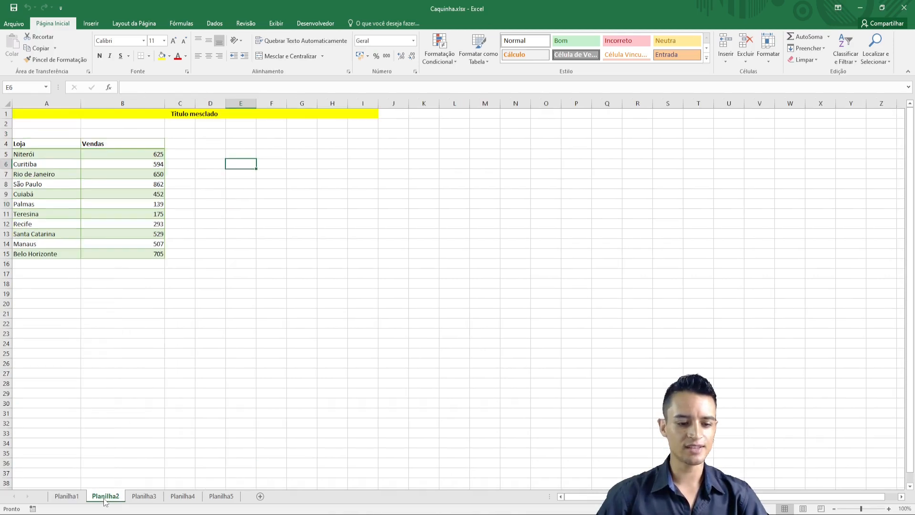
click(143, 496)
click(182, 496)
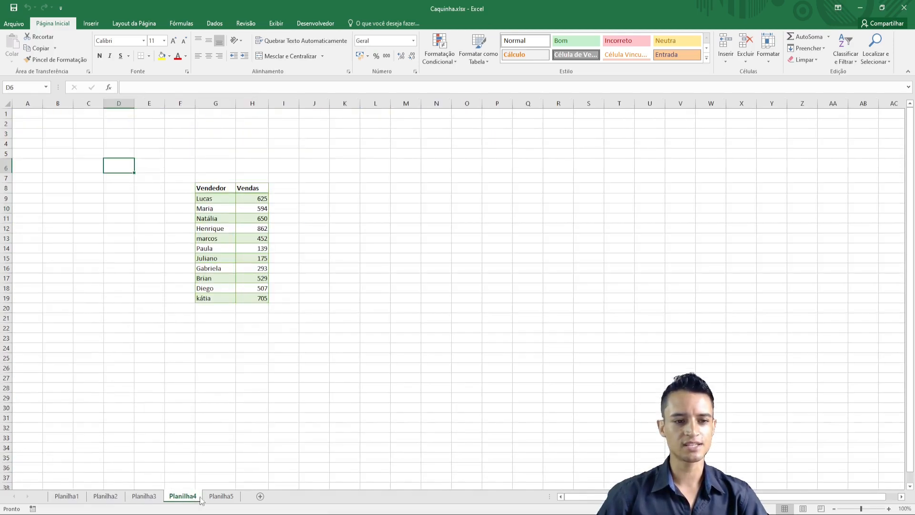
click(221, 496)
click(182, 496)
click(144, 496)
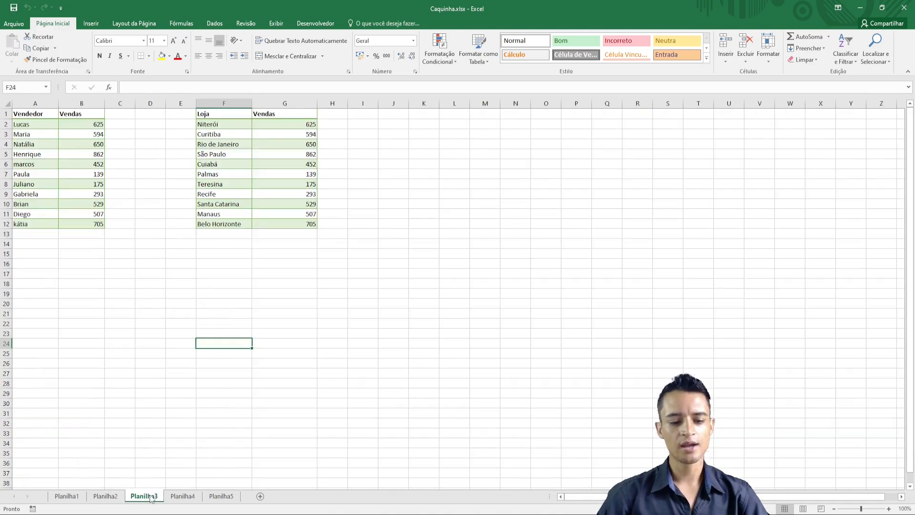
click(105, 495)
click(67, 496)
- Examine on Planilha2 the merged title, the blank rows below it and the header in row 4
click(105, 496)
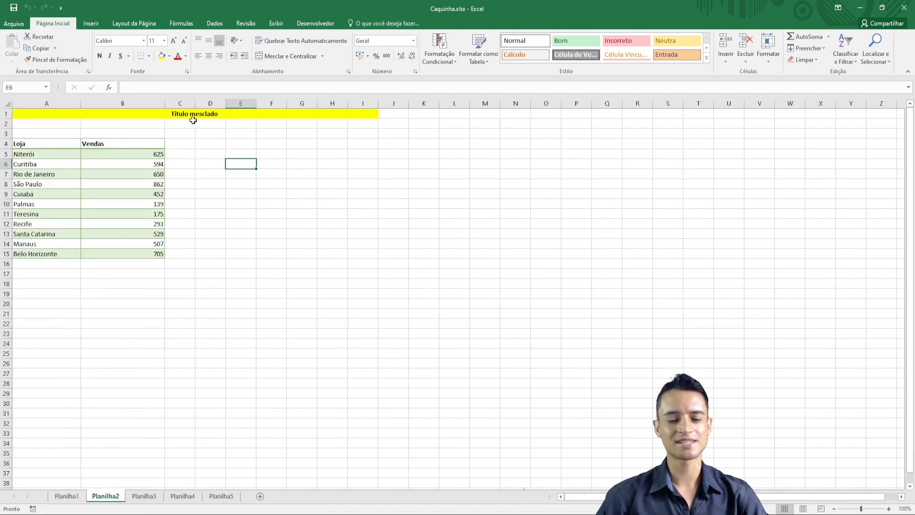
click(47, 133)
click(2, 142)
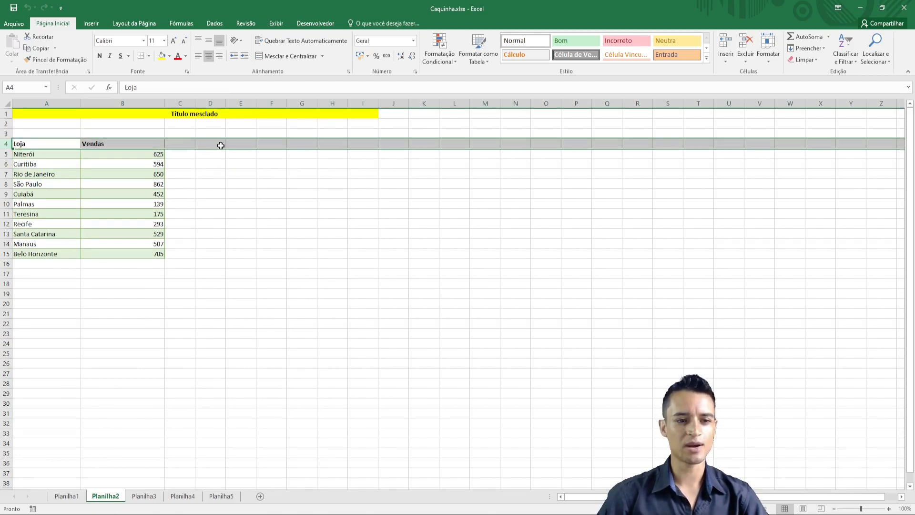
click(240, 203)
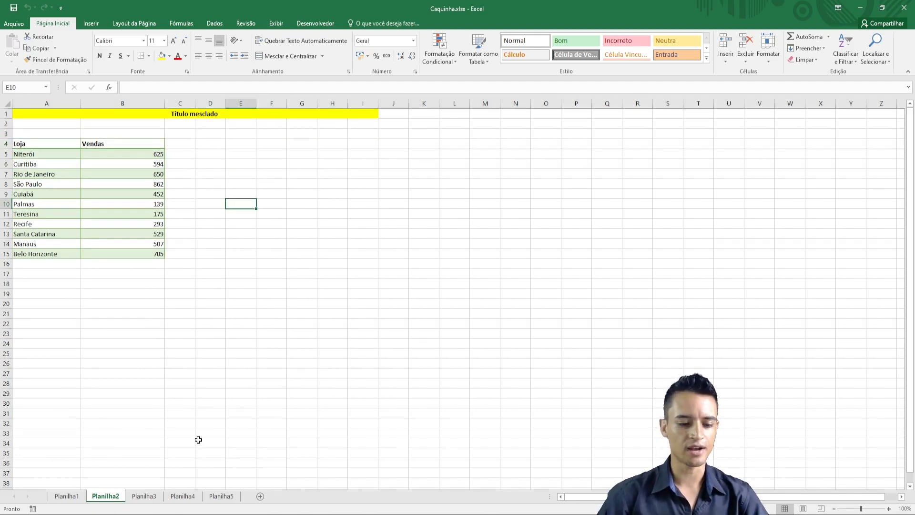
- Go through the Caquinha.xlsx sheets again from Planilha5 back to Planilha1
click(221, 496)
key(ctrl+Page_Up)
key(ctrl+Page_Up)
key(ctrl+Page_Up)
key(ctrl+Page_Up)
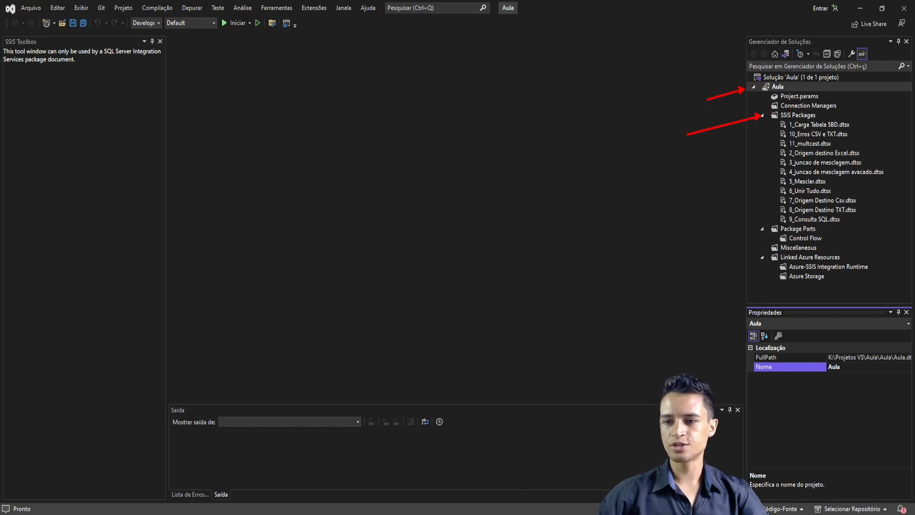
- Create a new SSIS package in the Aula project in Visual Studio and rename it 12_Comandosqlexcel.dtsx
right_click(804, 118)
click(805, 126)
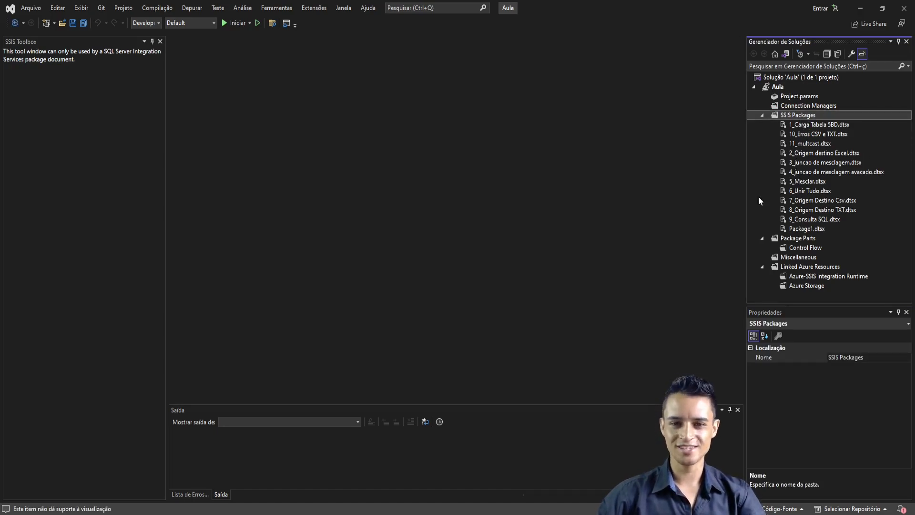
click(804, 231)
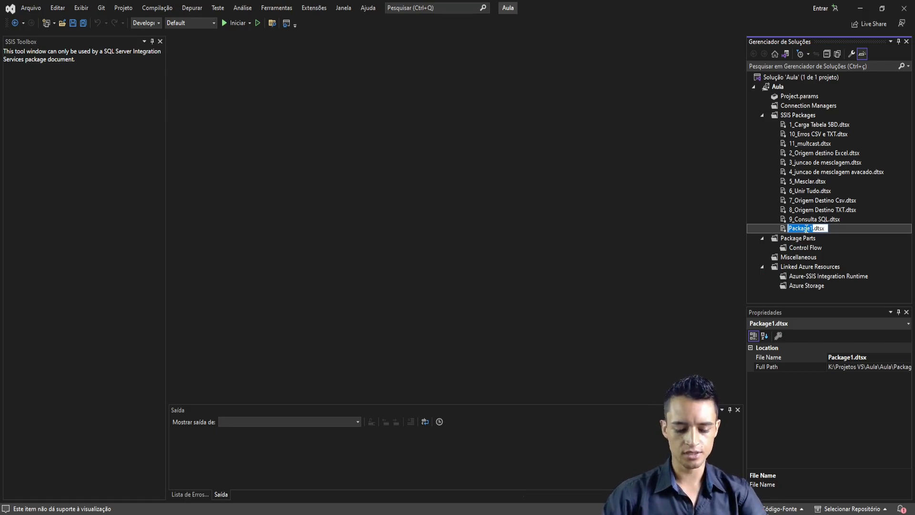
text(12_)
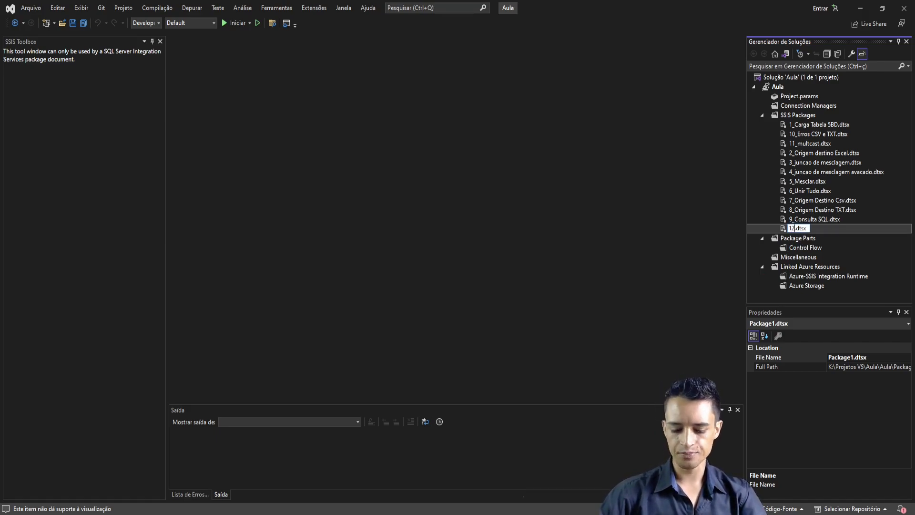
text(Comandos)
text(sqlexec)
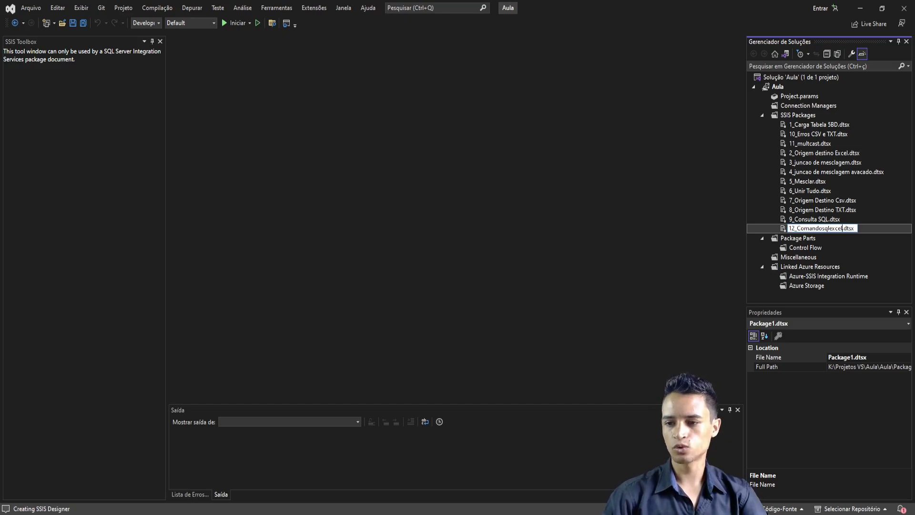
key(Return)
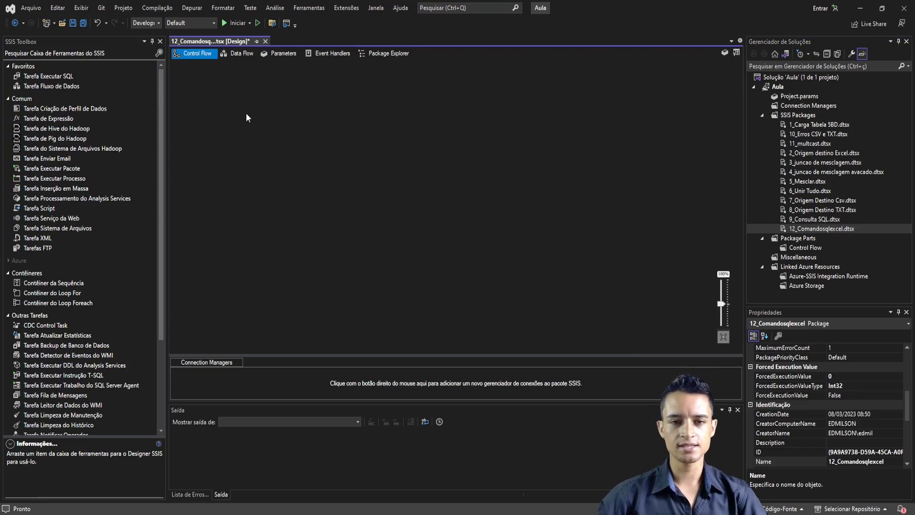
- Add a Tarefa Fluxo de Dados to the package's control flow and open it for editing
click(39, 85)
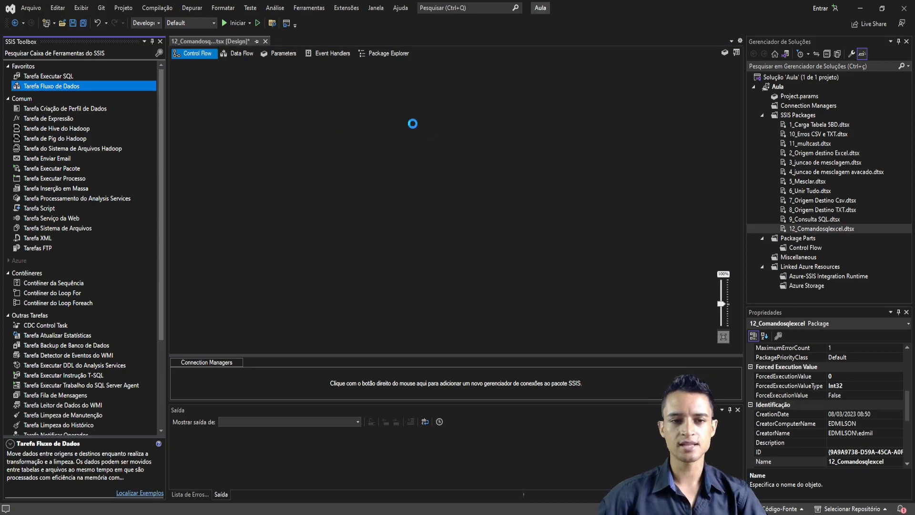
click(394, 124)
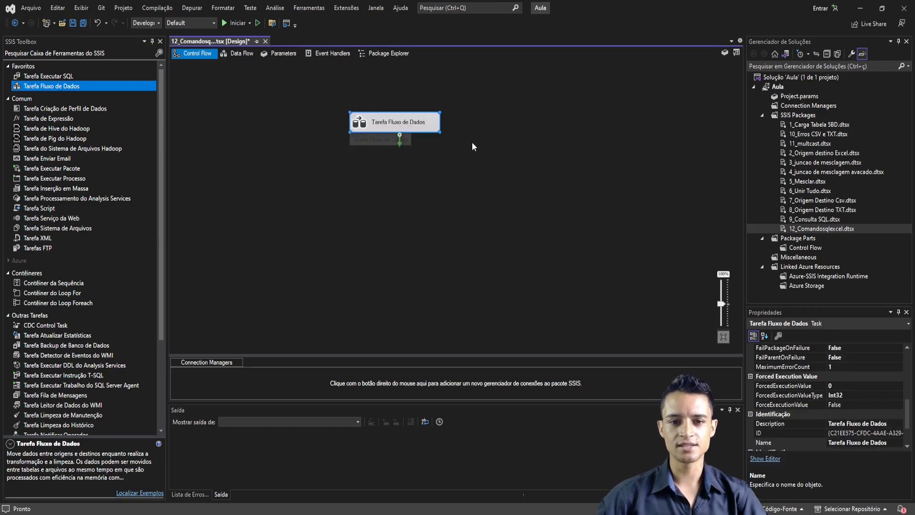
double_click(408, 125)
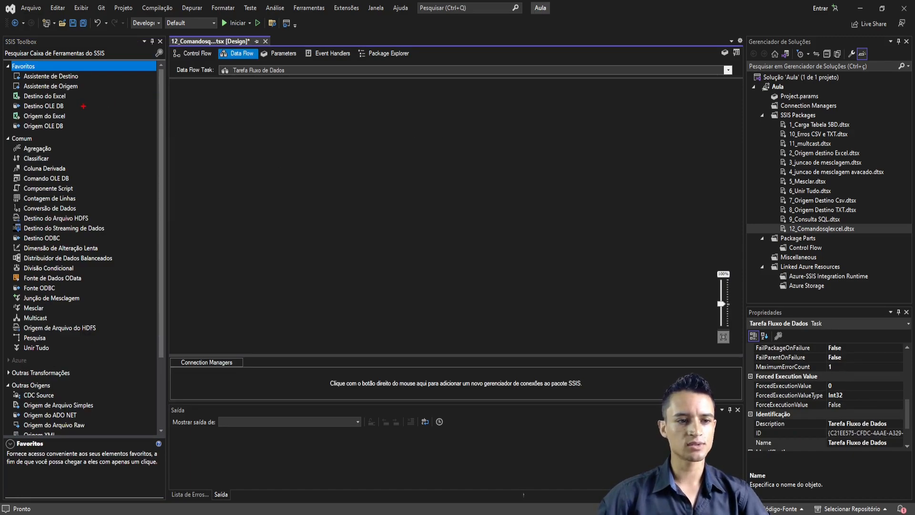
- Add an Origem do Excel source to the data flow and place it near the upper middle of the canvas
drag(75, 115, 118, 96)
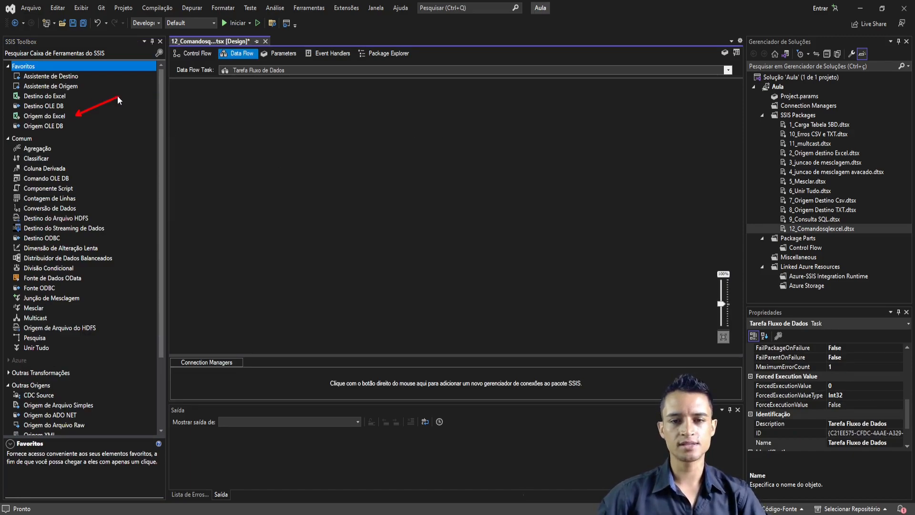
click(32, 118)
drag(34, 119, 294, 126)
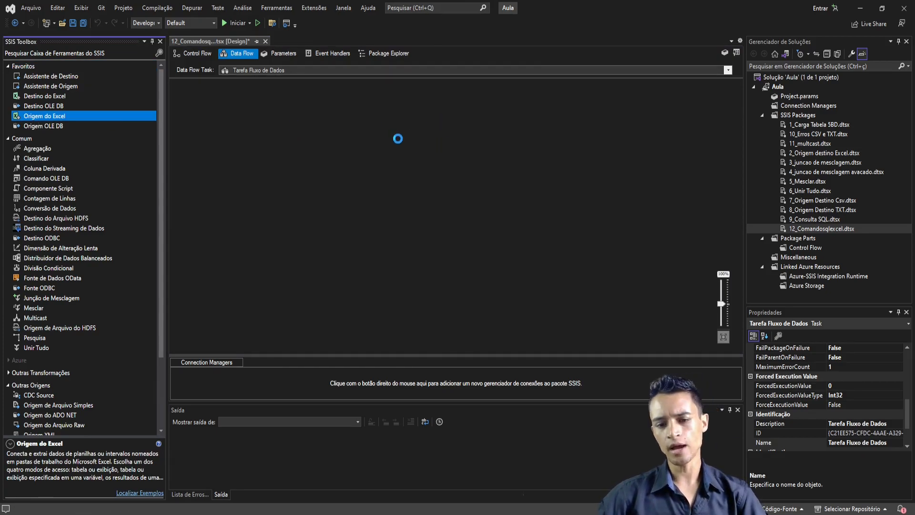
right_click(408, 382)
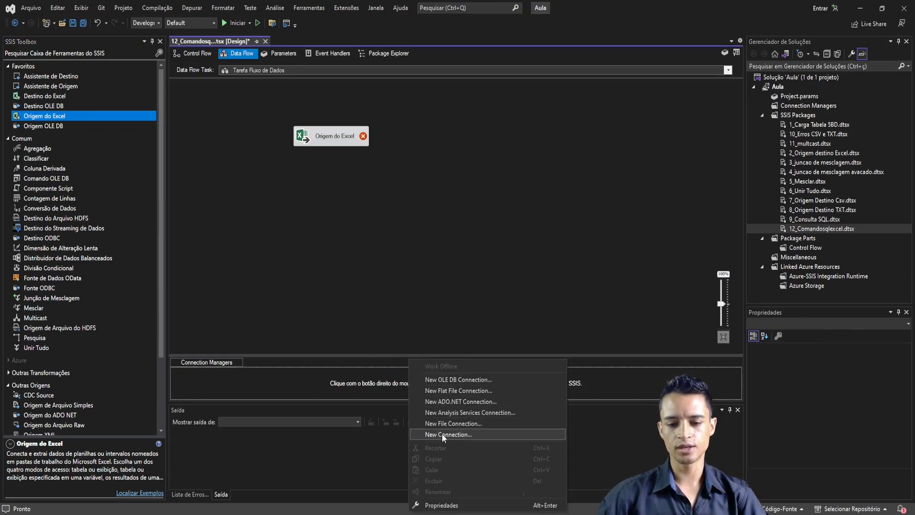
click(395, 236)
drag(332, 145, 389, 140)
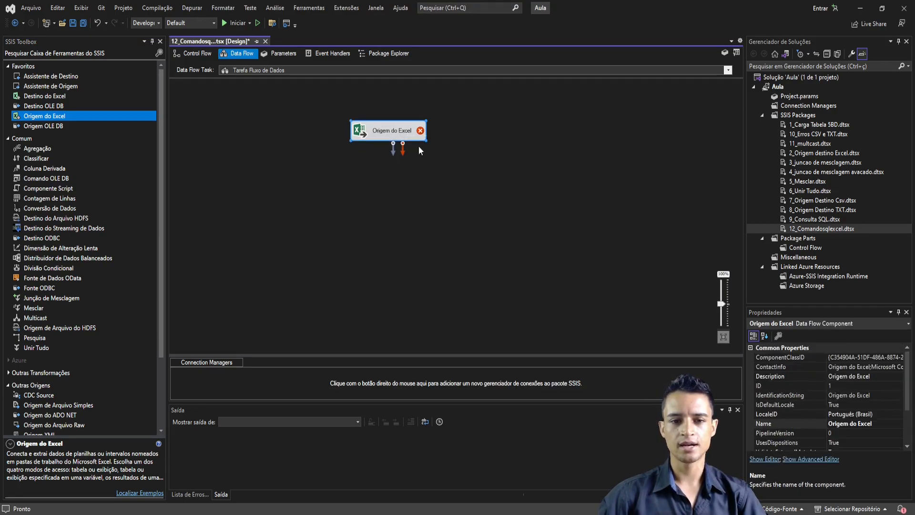
- Create a new Excel connection for the Origem do Excel source, pointing to Produto.xlsx in the Origem\arquivos_excel folder
double_click(386, 130)
drag(589, 194, 615, 144)
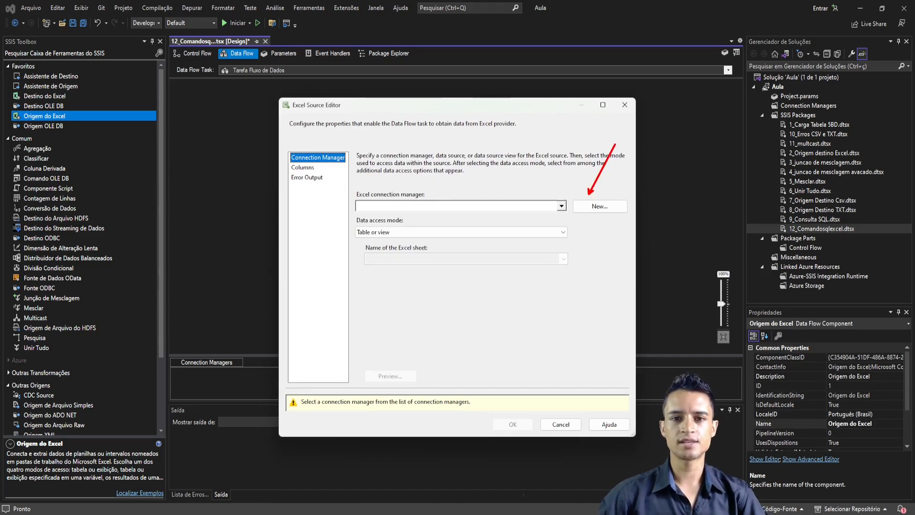
click(601, 210)
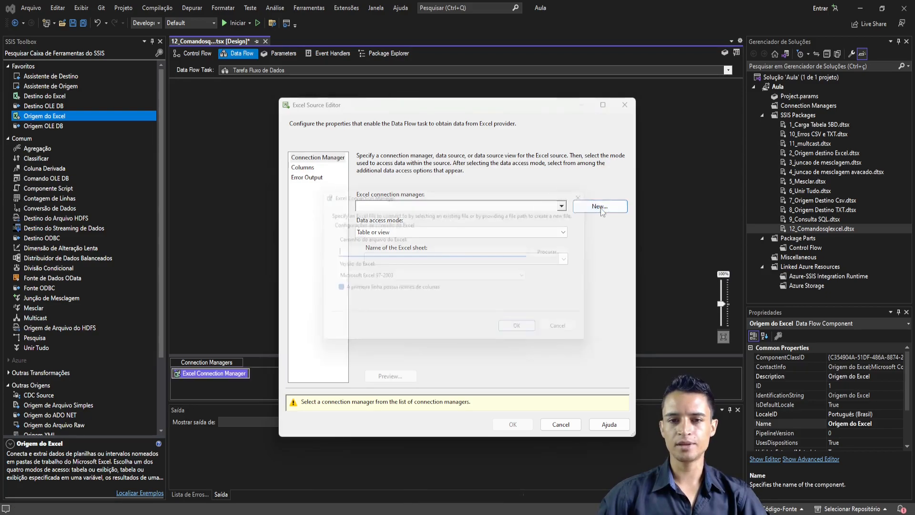
click(546, 207)
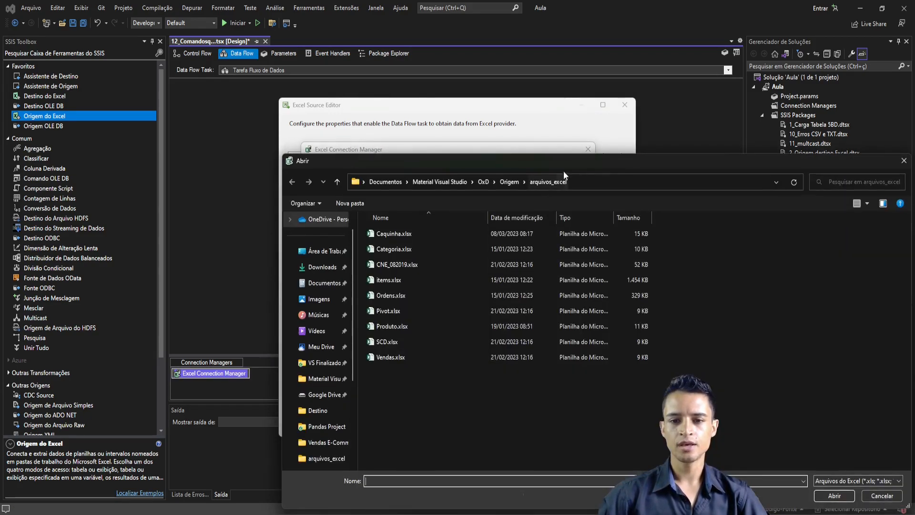
drag(563, 171, 456, 97)
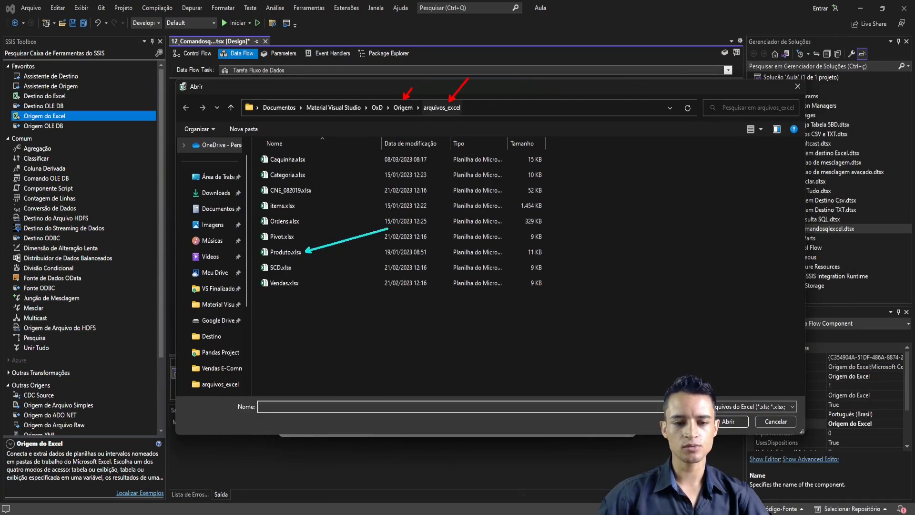
click(286, 252)
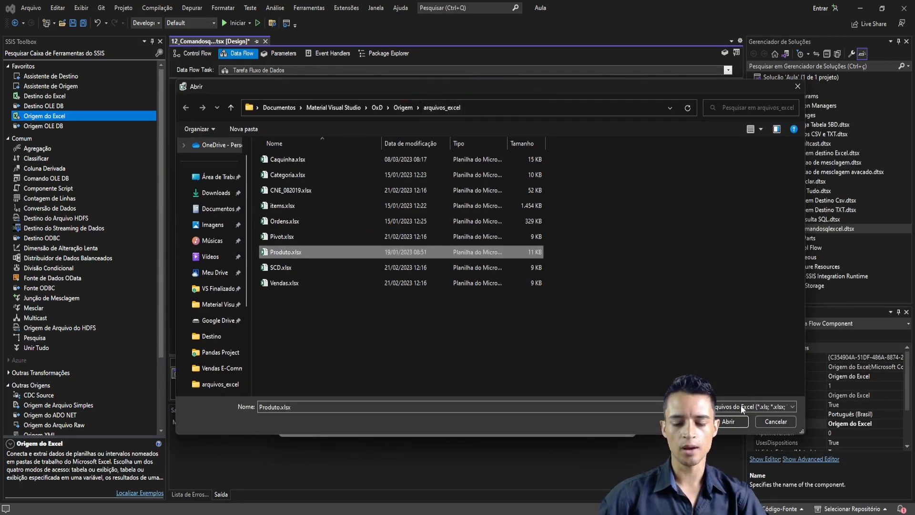
click(731, 422)
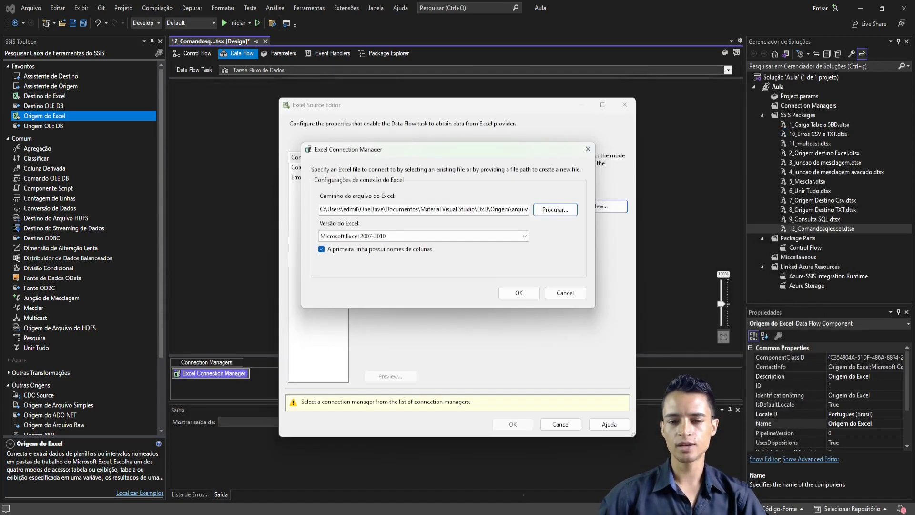
click(504, 296)
drag(450, 209, 401, 226)
drag(416, 310, 401, 227)
drag(497, 186, 432, 210)
key(Escape)
key(ctrl+2)
drag(476, 202, 413, 220)
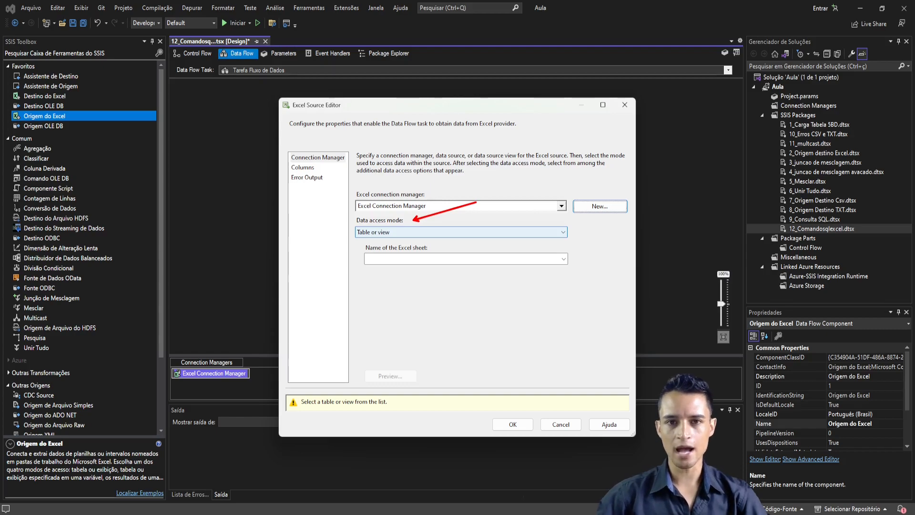
key(Escape)
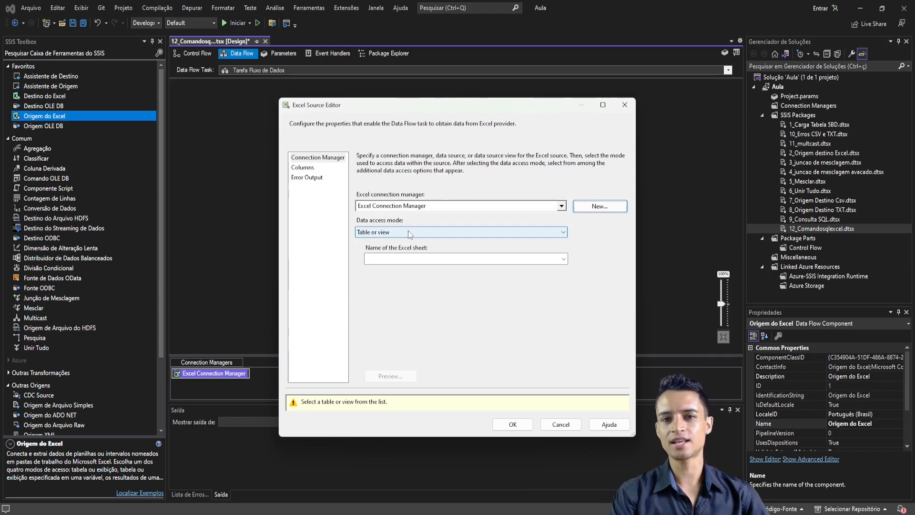
- Choose Produto$ as the Excel sheet to read from the connection
key(ctrl+2)
drag(428, 248, 477, 235)
click(437, 259)
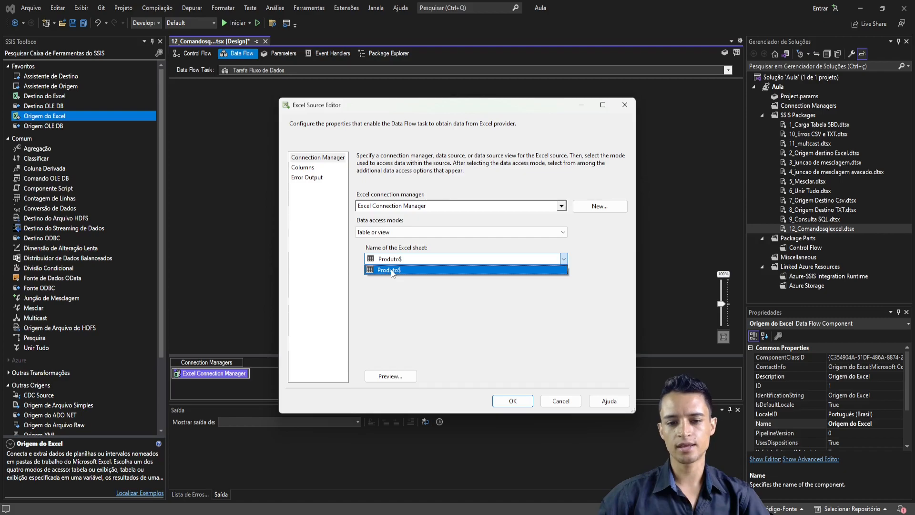
click(390, 270)
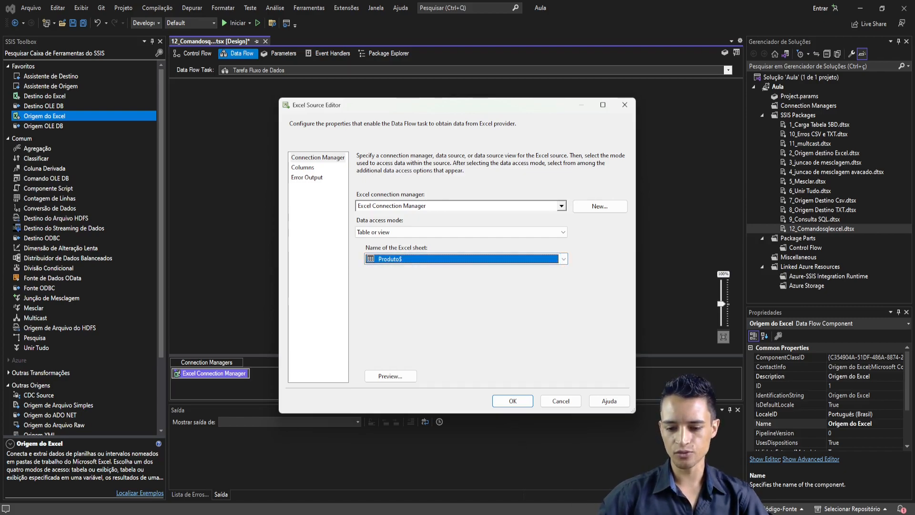
- Switch to Produto.xlsx in Excel to check the name of its worksheet and return to Visual Studio
mouse_move(583, 514)
click(492, 485)
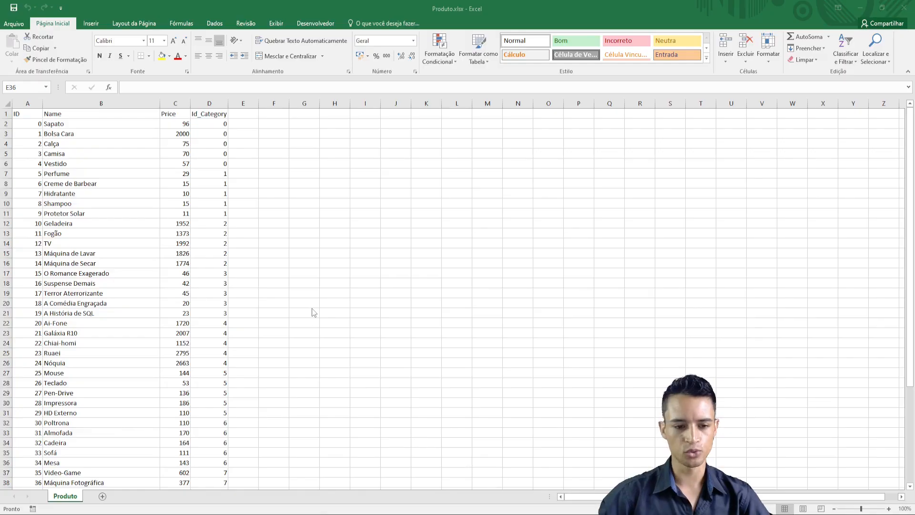
drag(71, 487, 114, 434)
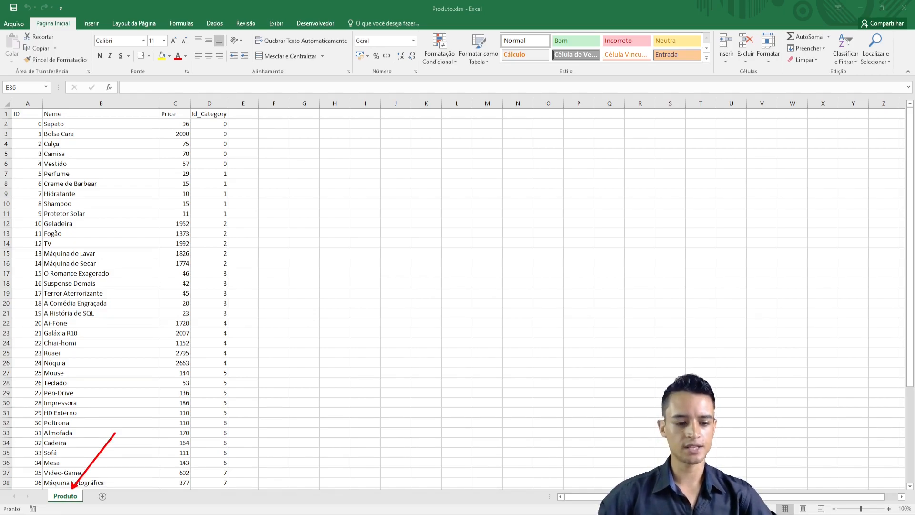
drag(123, 489, 177, 466)
drag(184, 485, 256, 463)
drag(281, 481, 404, 448)
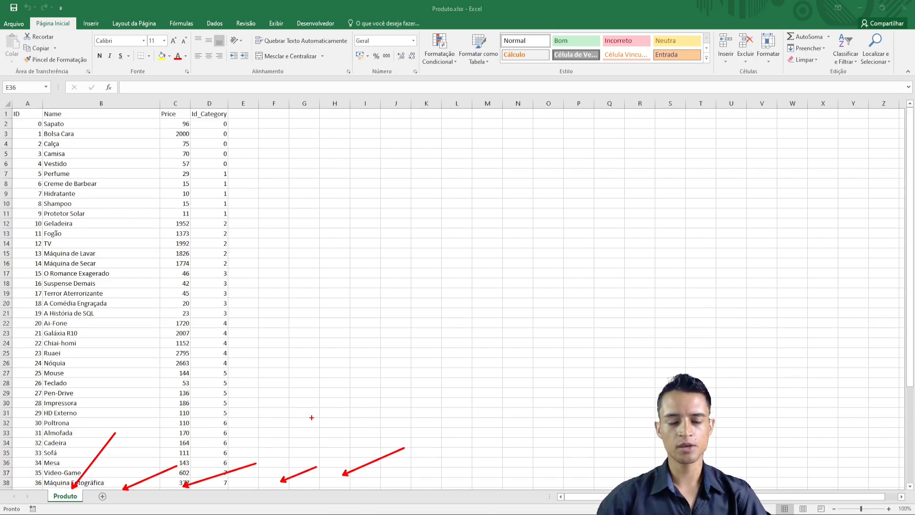
key(Escape)
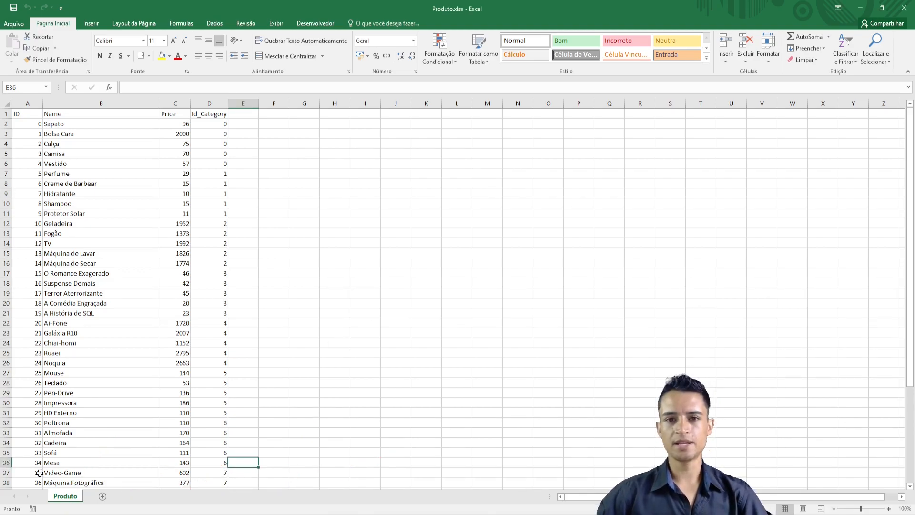
key(alt+Tab)
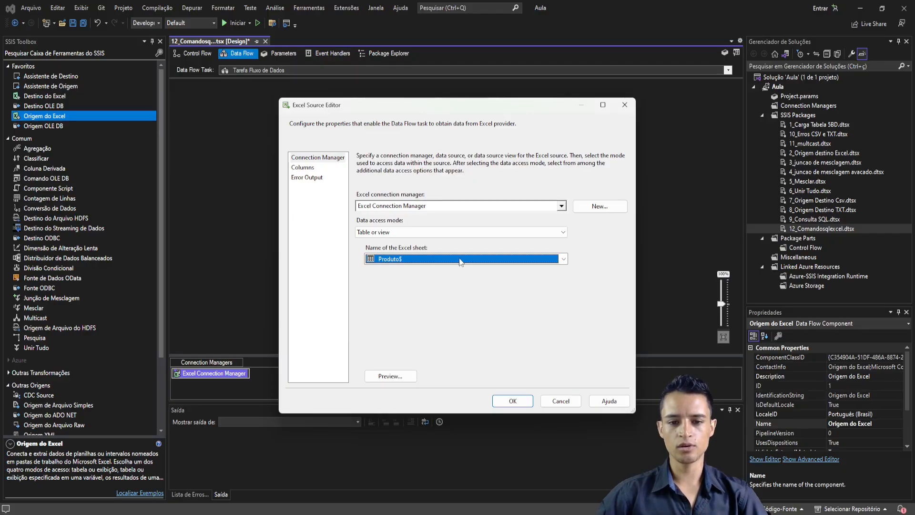
- Preview the Produto$ data, compare its columns with the worksheet in Excel, and close the preview
click(401, 376)
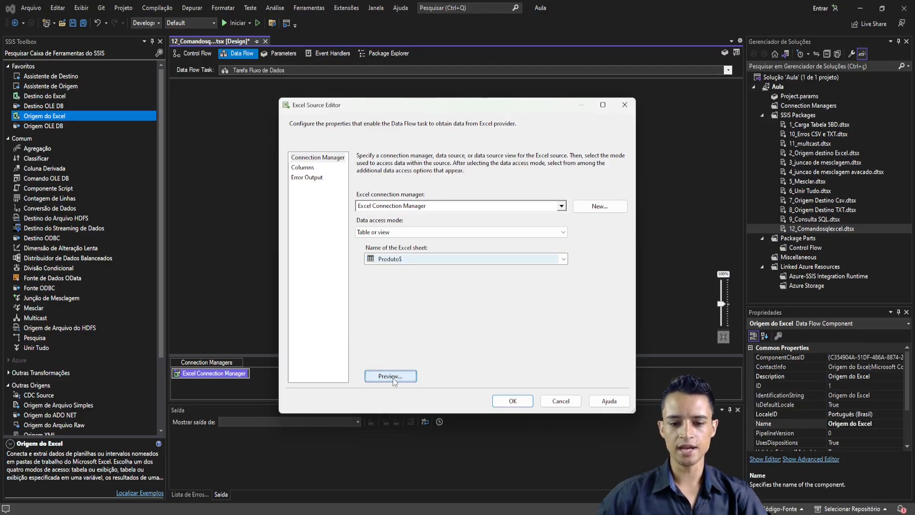
drag(563, 355, 627, 378)
key(alt+Tab)
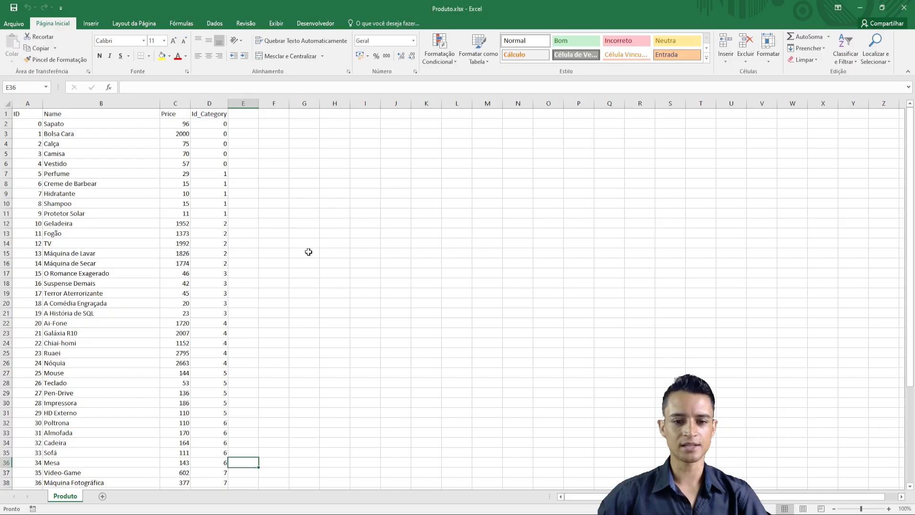
click(6, 113)
click(300, 144)
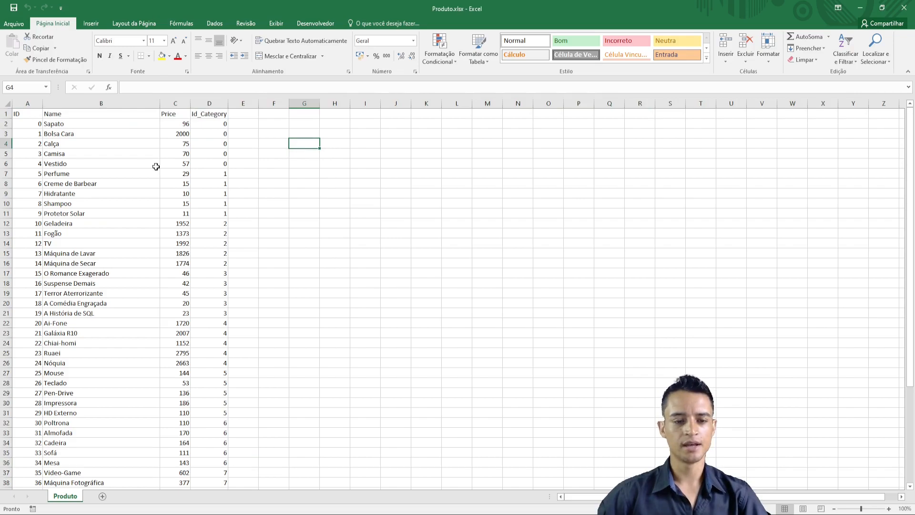
click(27, 103)
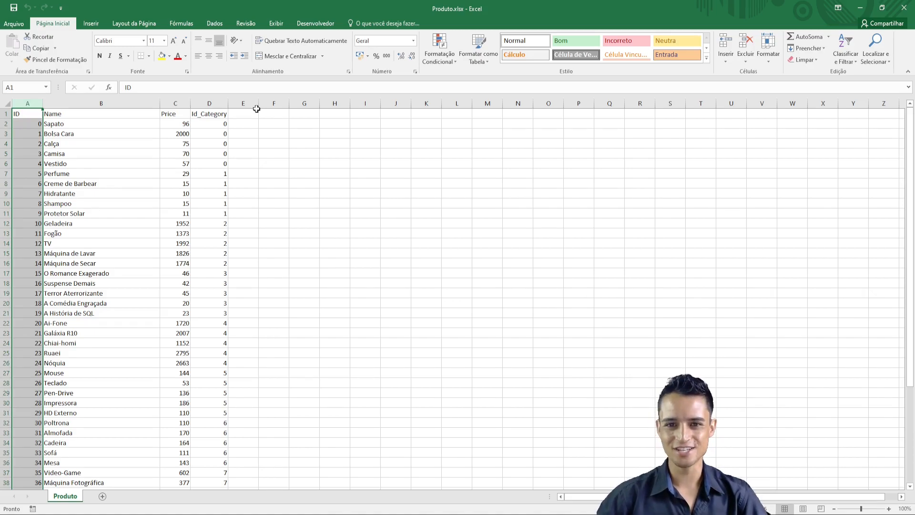
click(198, 245)
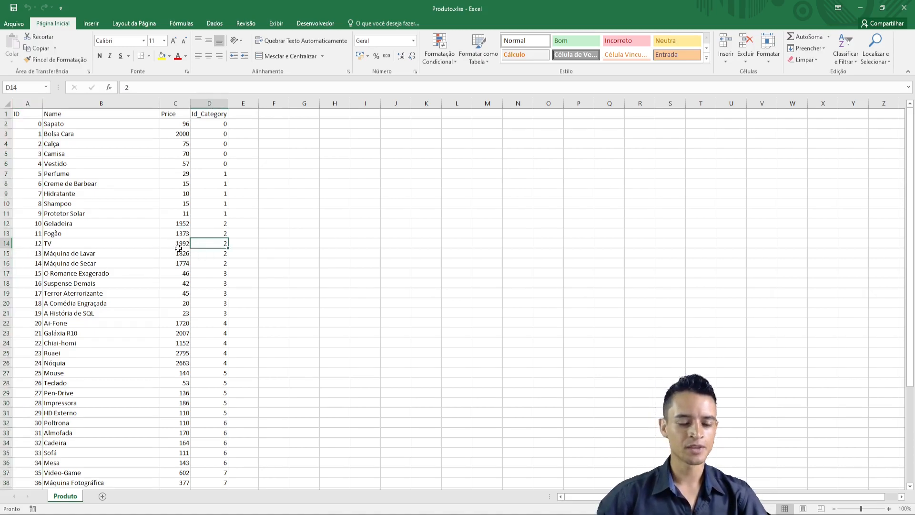
key(alt+Tab)
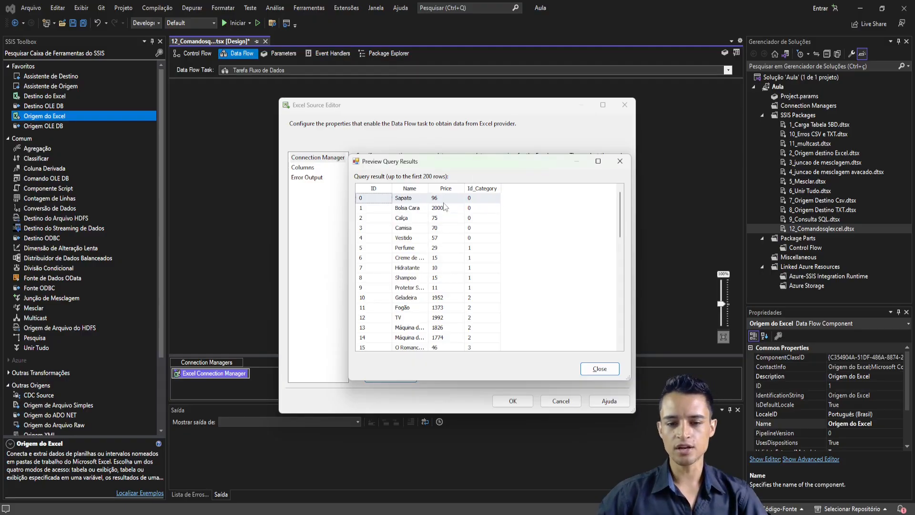
click(620, 162)
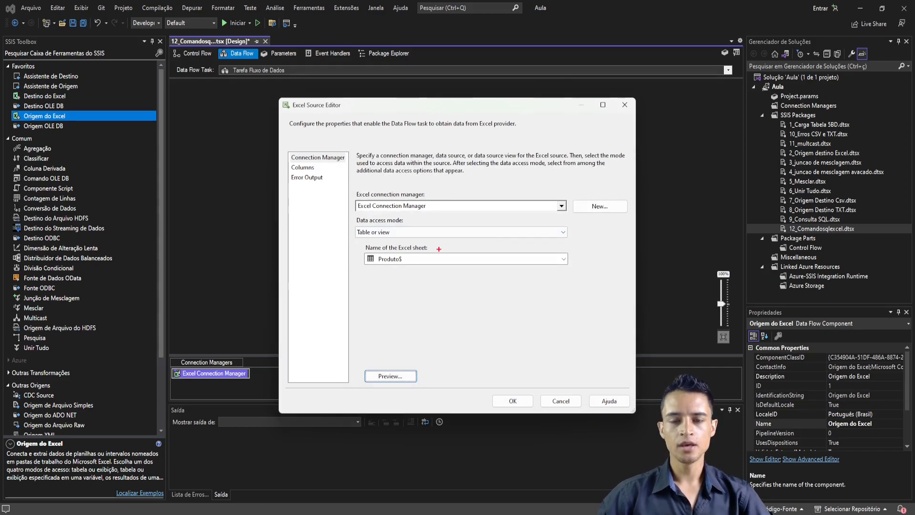
- Change the Excel source's data access mode to SQL command
drag(405, 256, 426, 241)
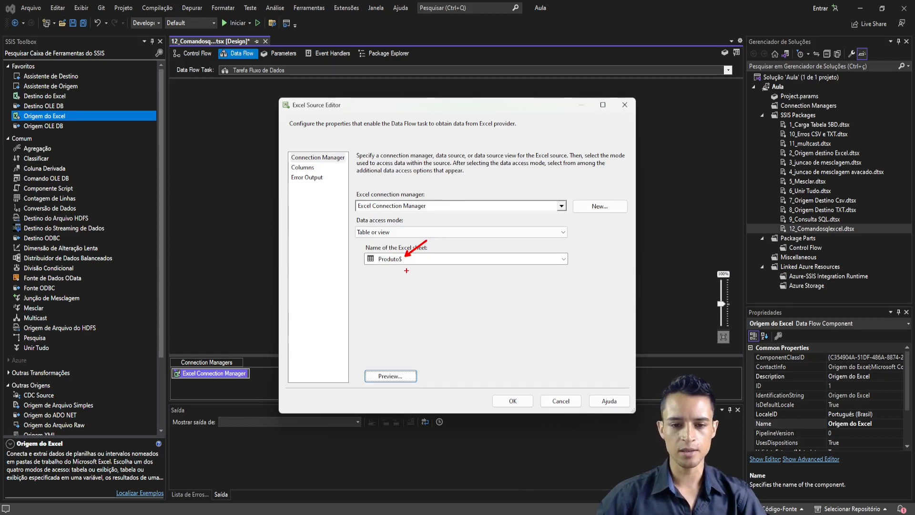
key(Escape)
drag(393, 229, 445, 213)
key(Escape)
click(440, 232)
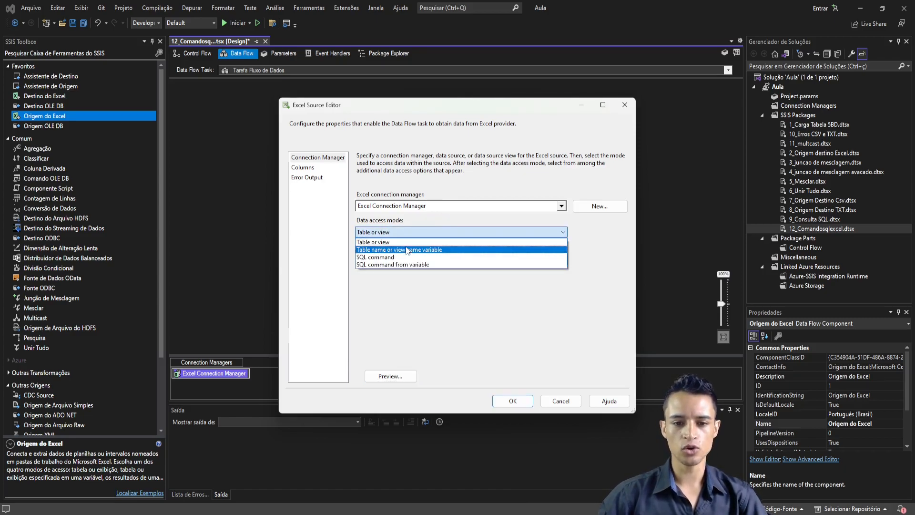
click(412, 253)
click(408, 267)
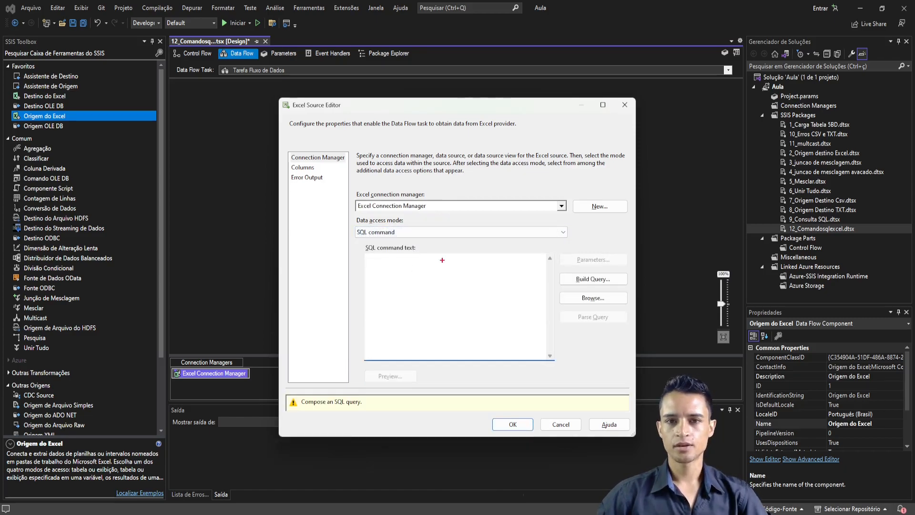
drag(427, 259, 471, 231)
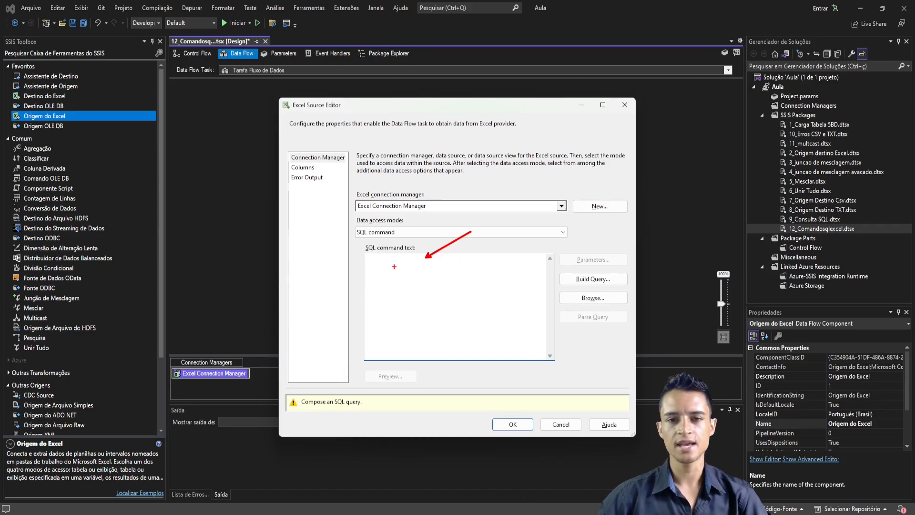
key(Escape)
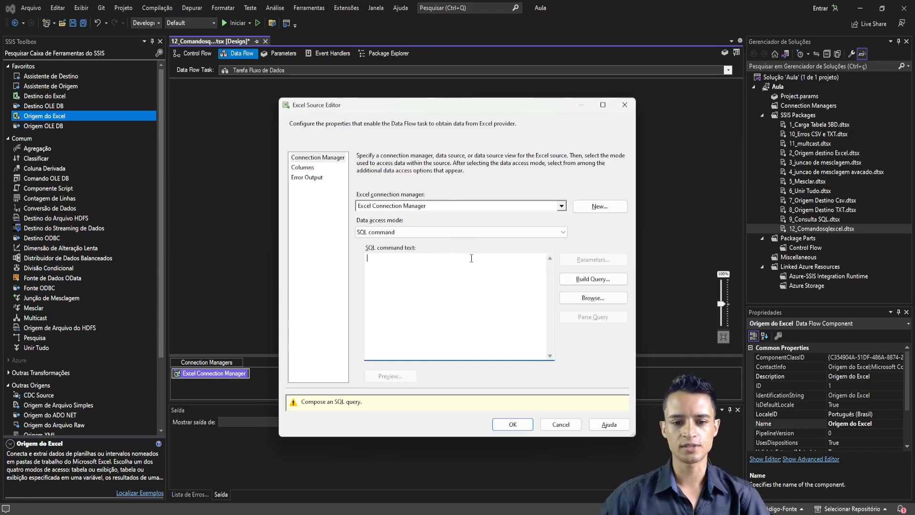
- Begin the SQL command text with "select * from [", leaving the sheet name out
text(select)
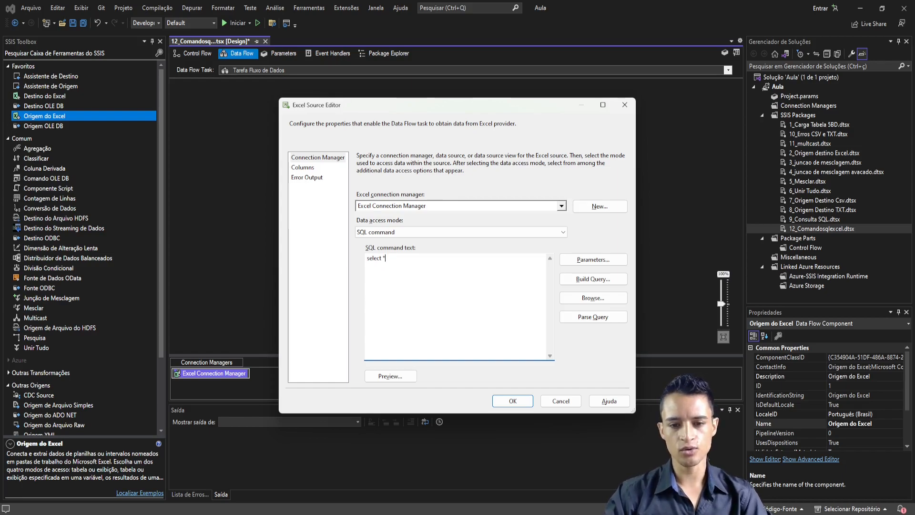
text( * from)
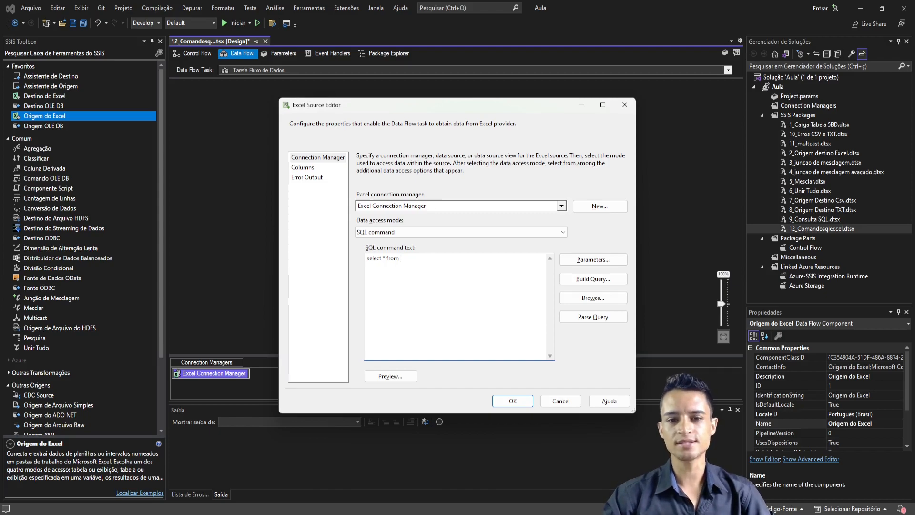
drag(436, 207, 476, 190)
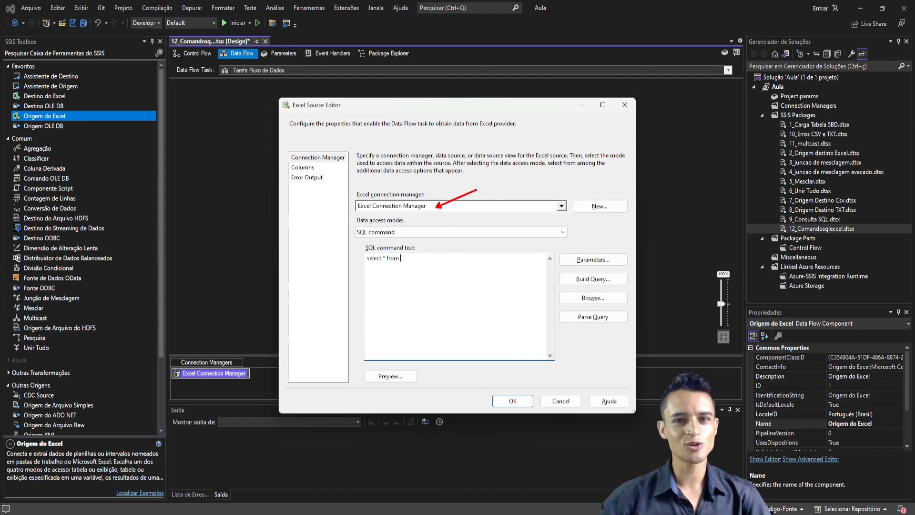
key(Escape)
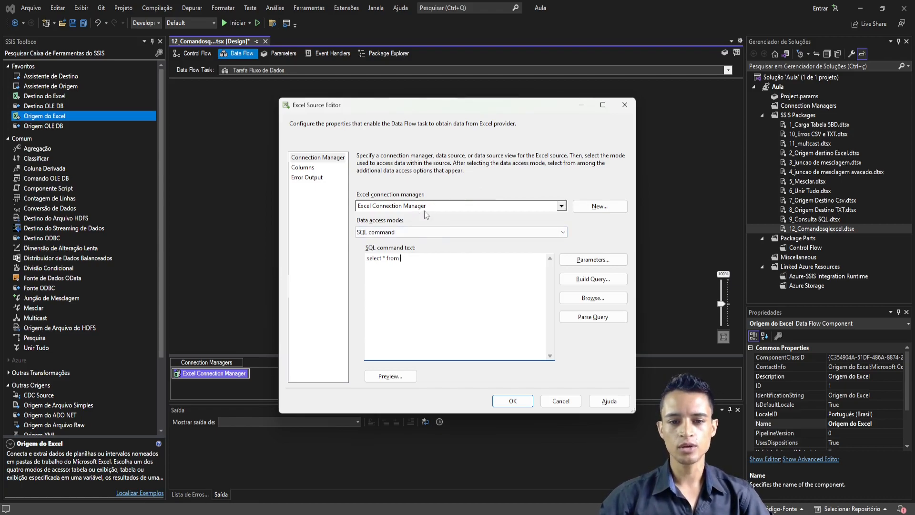
key(ctrl+2)
drag(435, 205, 473, 175)
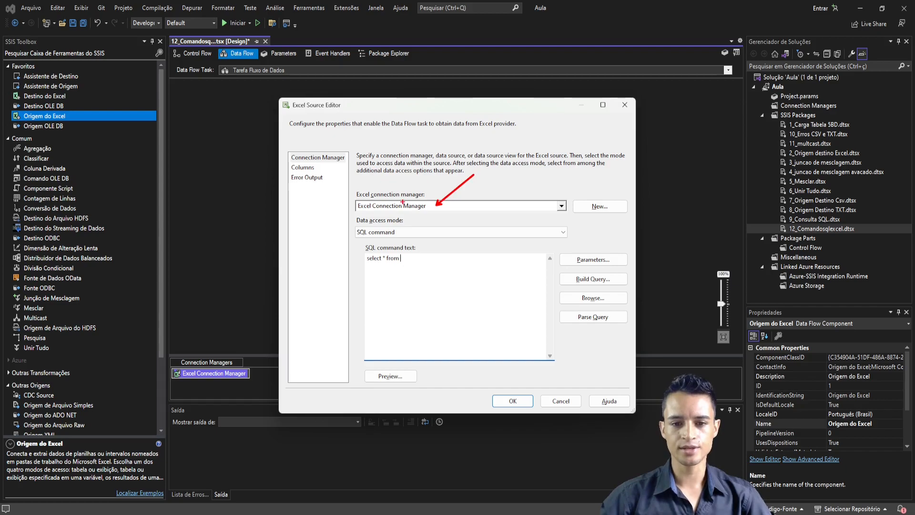
key(Escape)
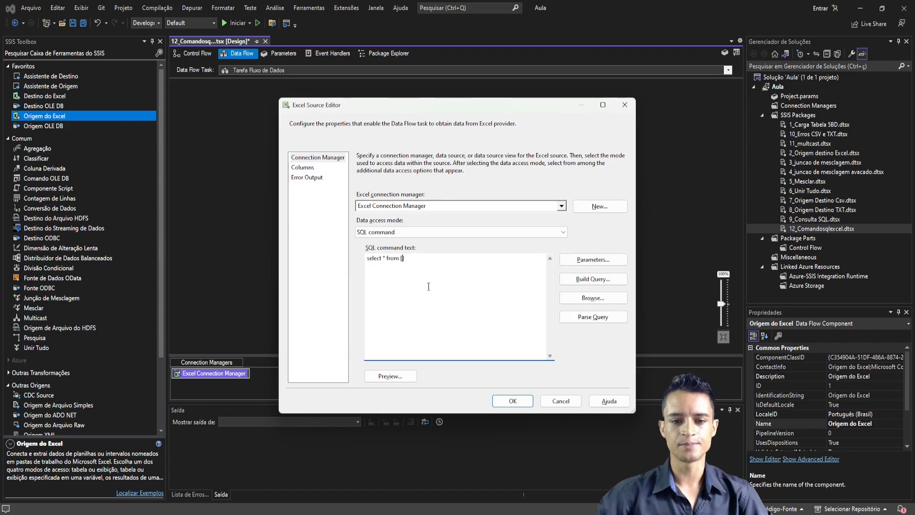
- Copy the worksheet name from Produto.xlsx in Excel and complete the query in Visual Studio as "select * from [Produto$]"
key(alt+Tab)
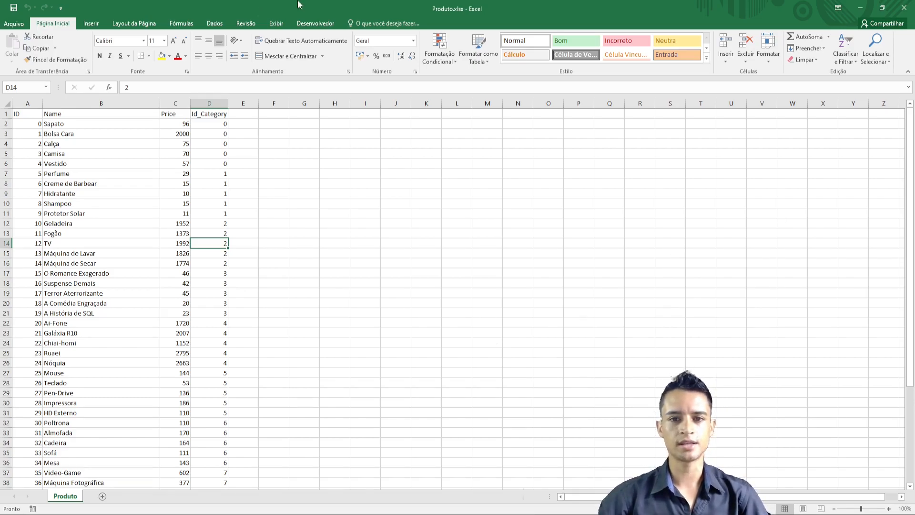
double_click(67, 496)
key(ctrl+c)
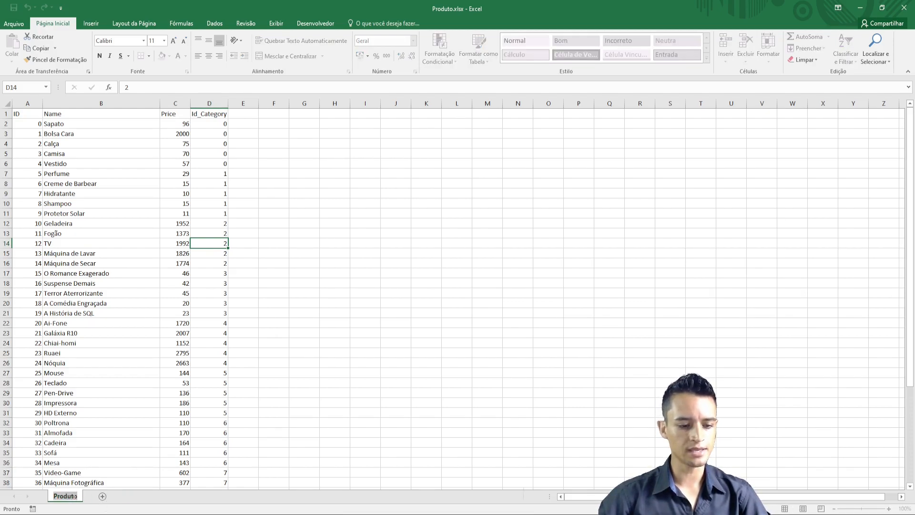
key(alt+Tab)
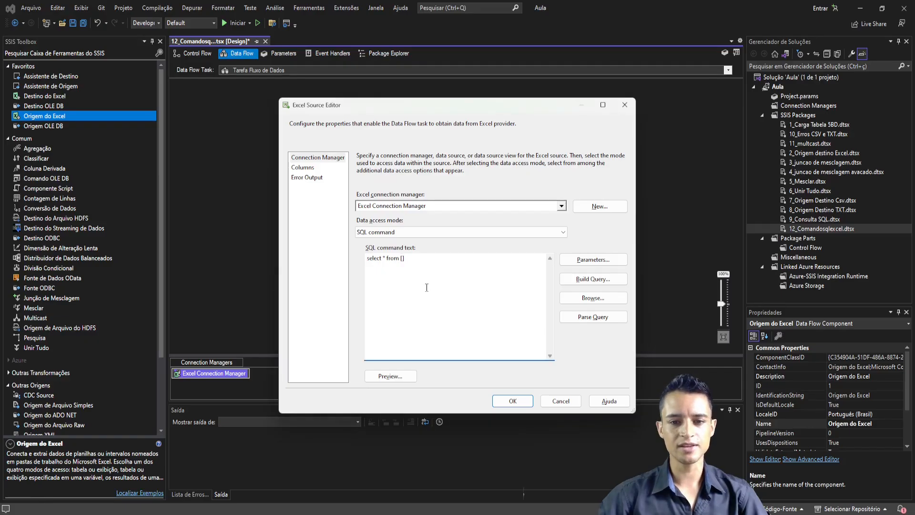
key(ctrl+v)
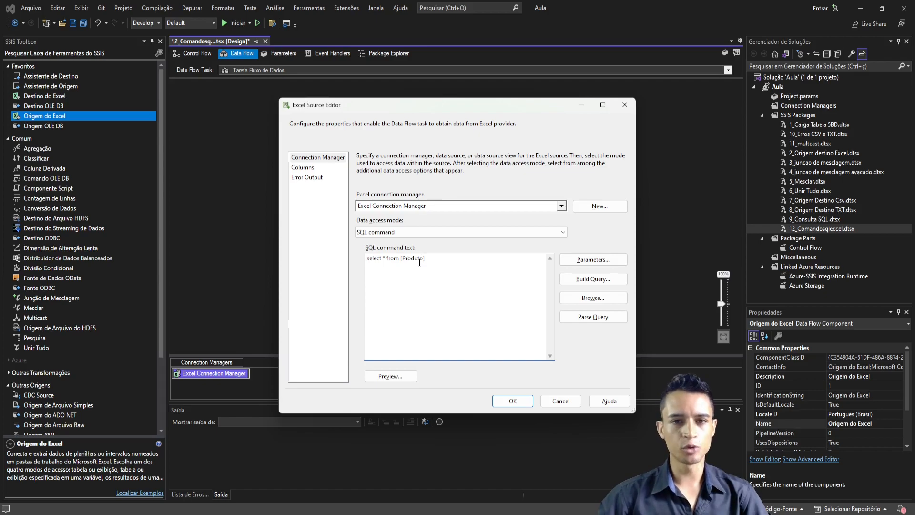
text($)
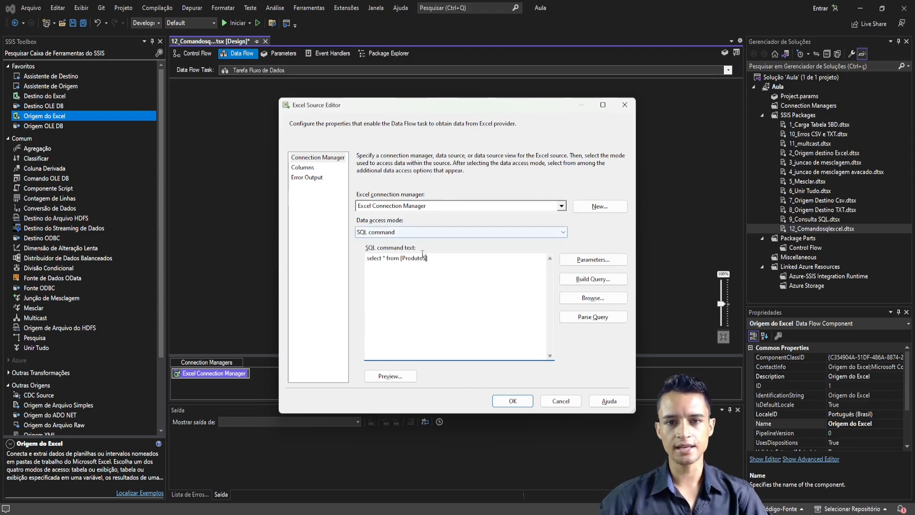
- Preview the query results, enlarge the preview and its columns, sort by Price, look through the rows and close the preview
click(399, 375)
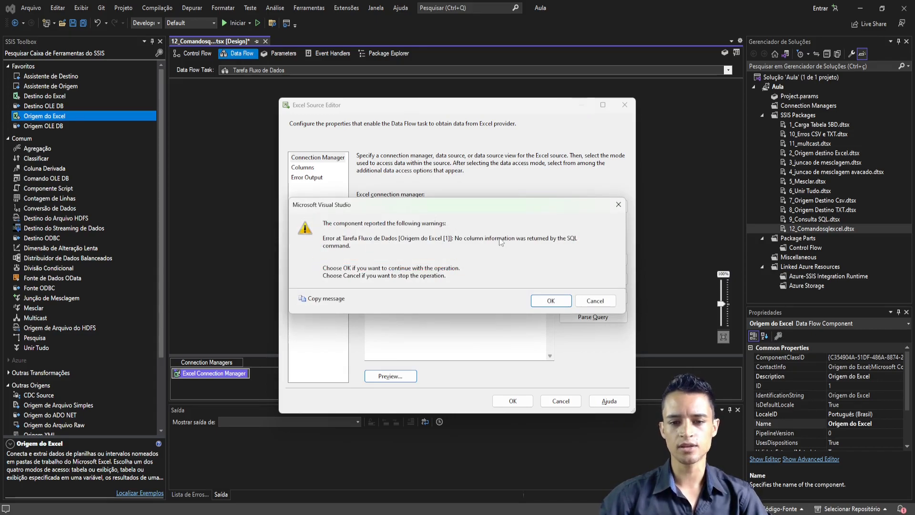
click(551, 299)
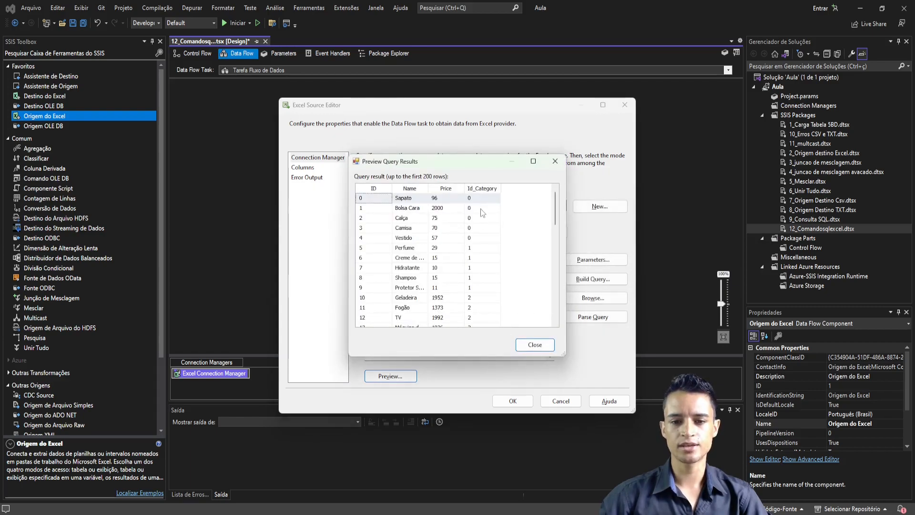
drag(455, 160, 420, 131)
drag(519, 318, 599, 356)
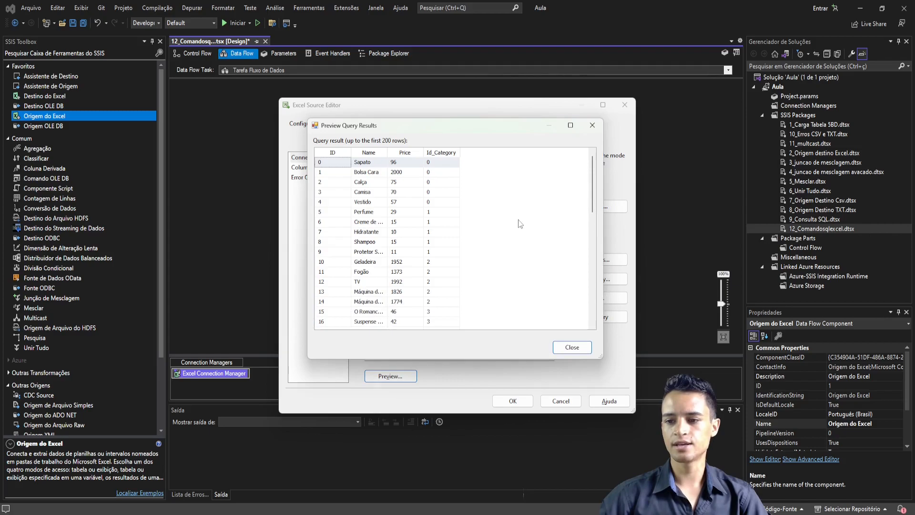
drag(351, 152, 365, 153)
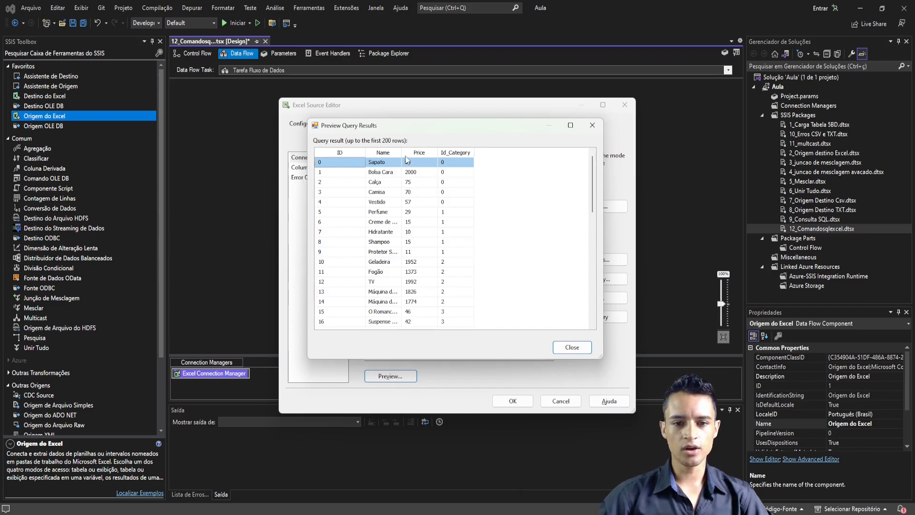
drag(401, 152, 467, 152)
click(445, 152)
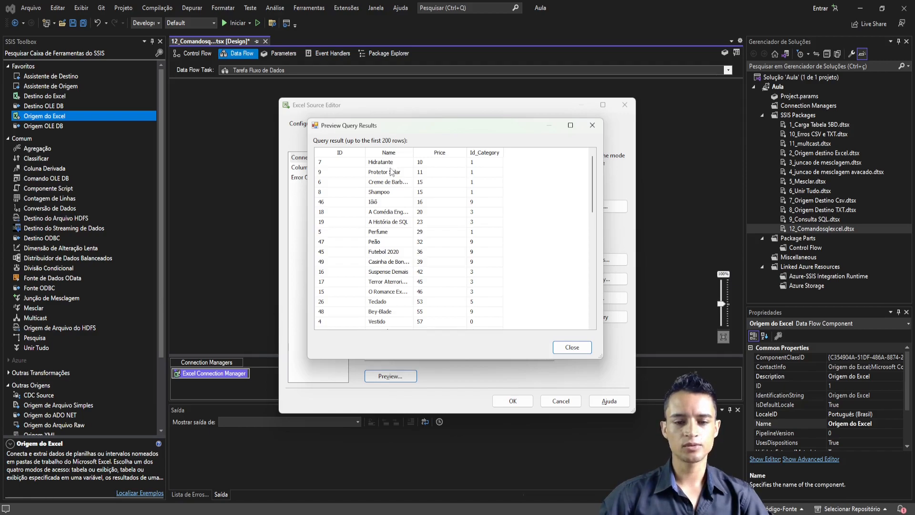
scroll(388, 260, down, 10)
scroll(388, 260, up, 10)
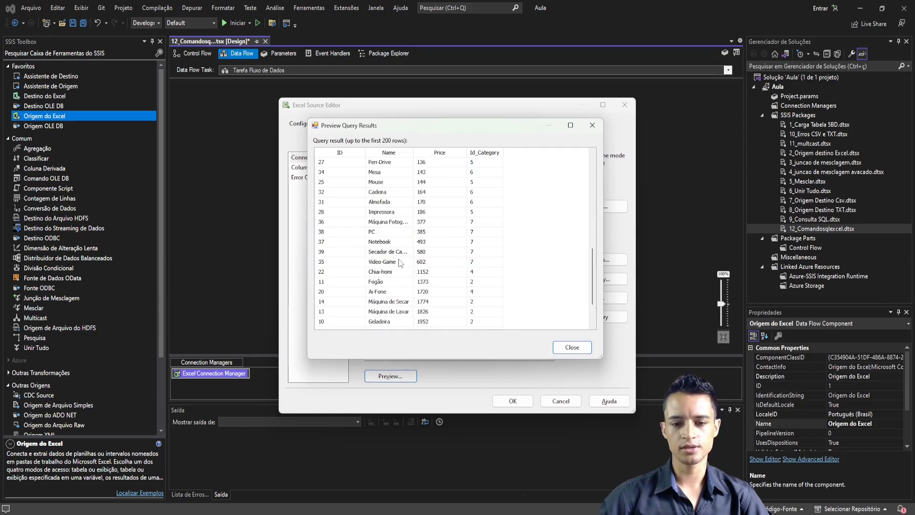
click(592, 125)
- Add "where" on a second line of the query and check the Name column header in Produto.xlsx in Excel
click(431, 259)
drag(431, 259, 367, 258)
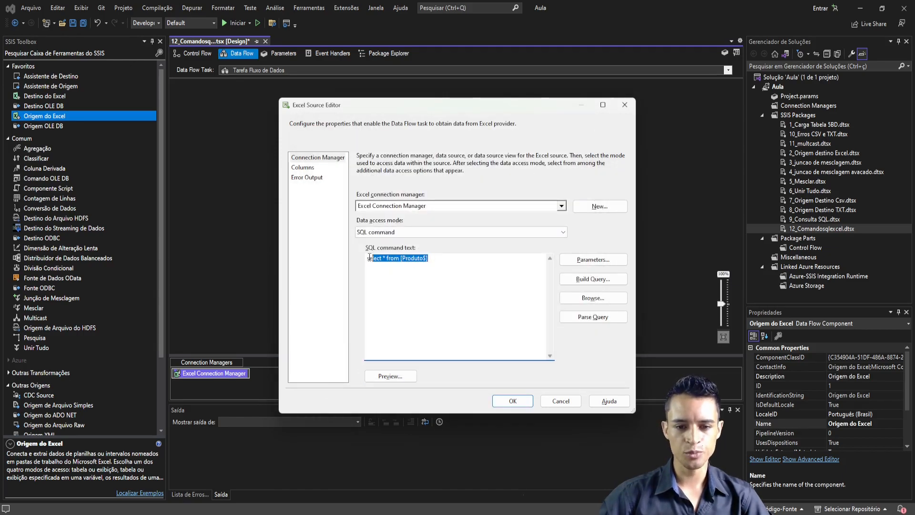
click(463, 260)
key(Return)
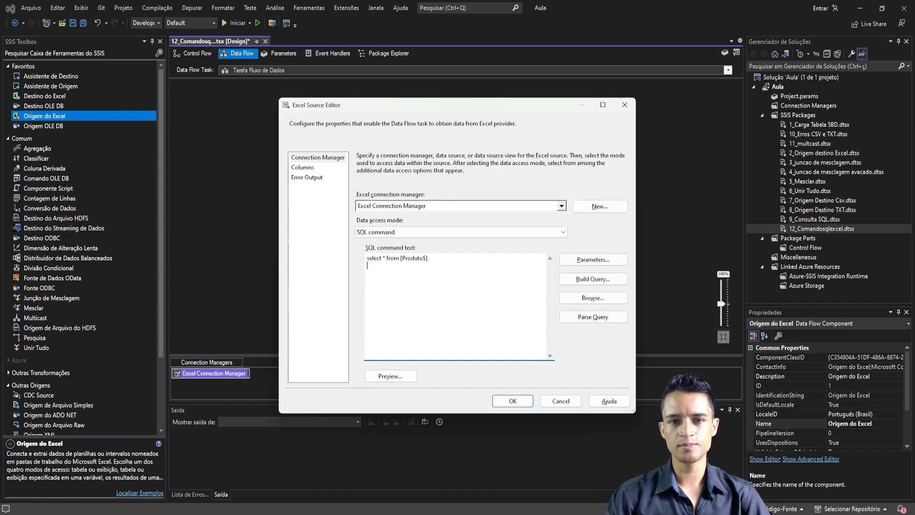
text(where)
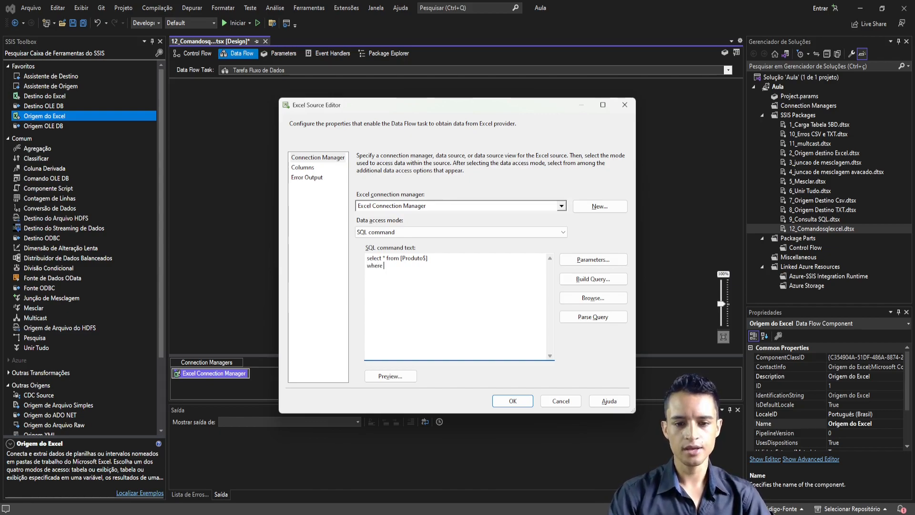
key(alt+Tab)
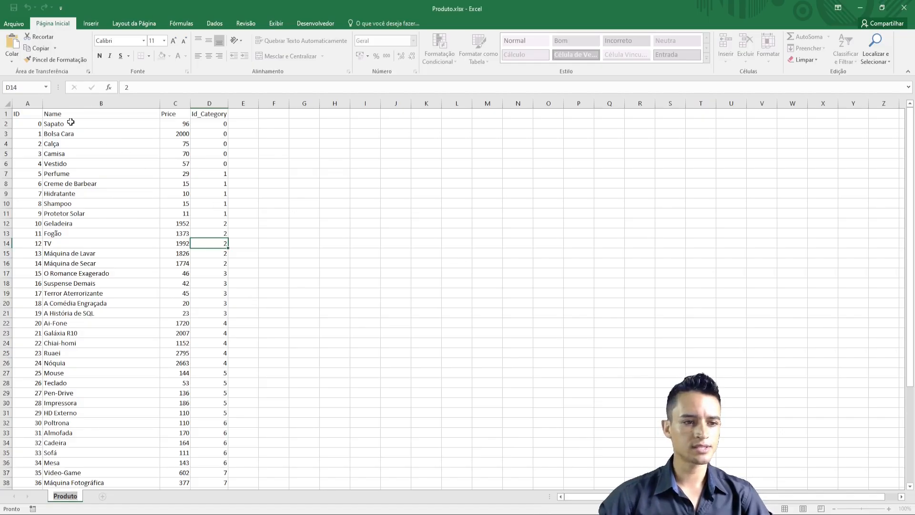
click(84, 114)
key(alt+Tab)
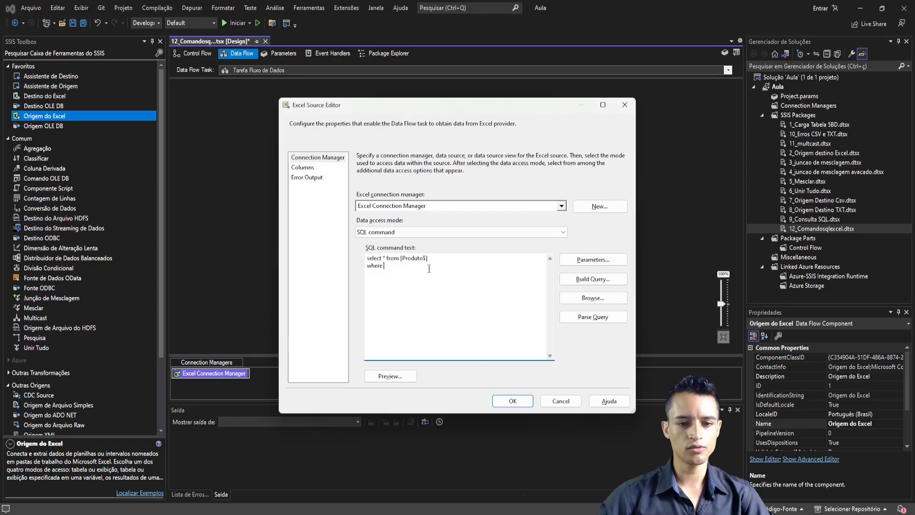
- Complete the query's filter condition as Name = 'Sapato'
text(Name)
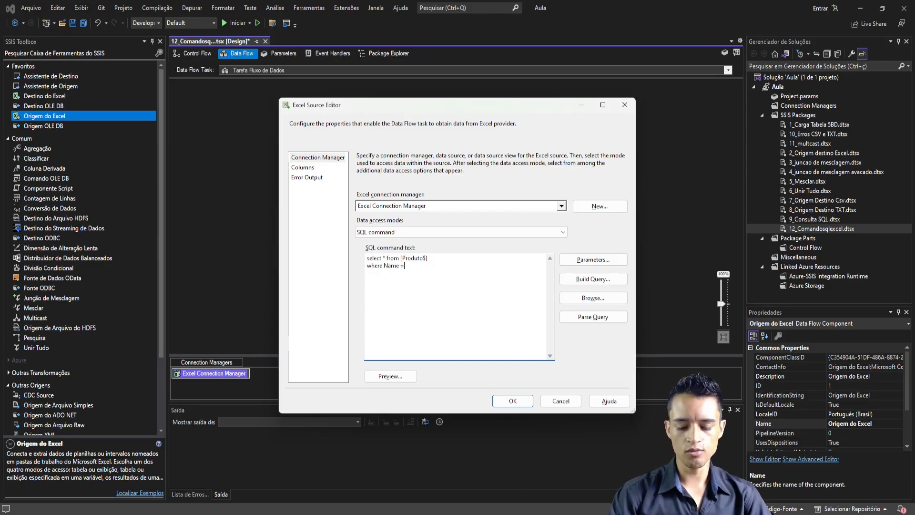
text( = ')
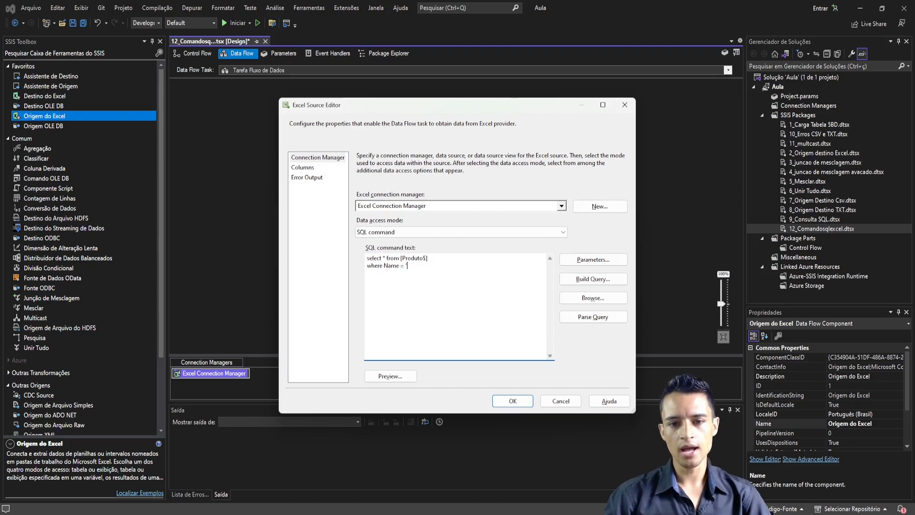
key(BackSpace)
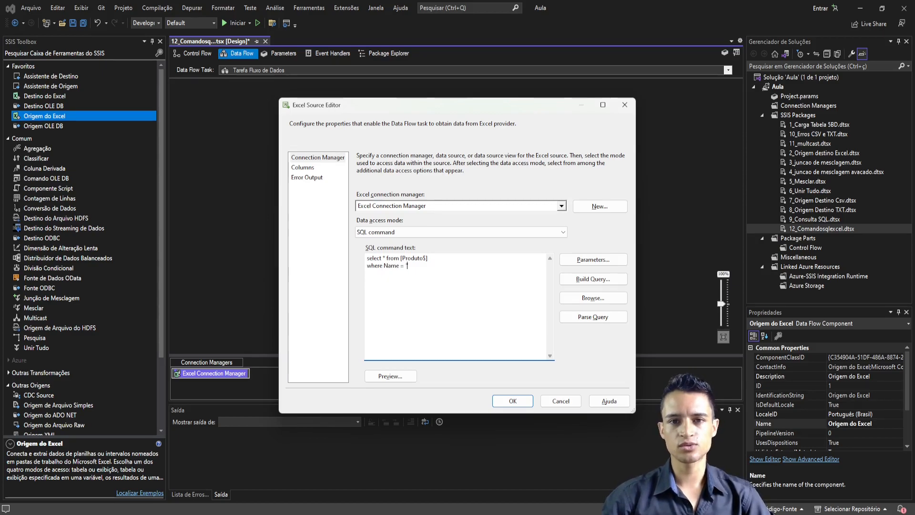
text(')
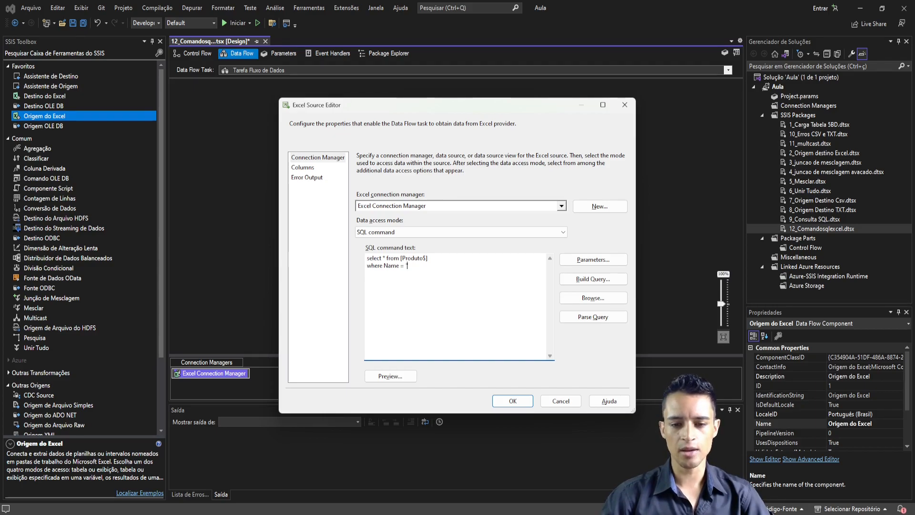
text(Sapato)
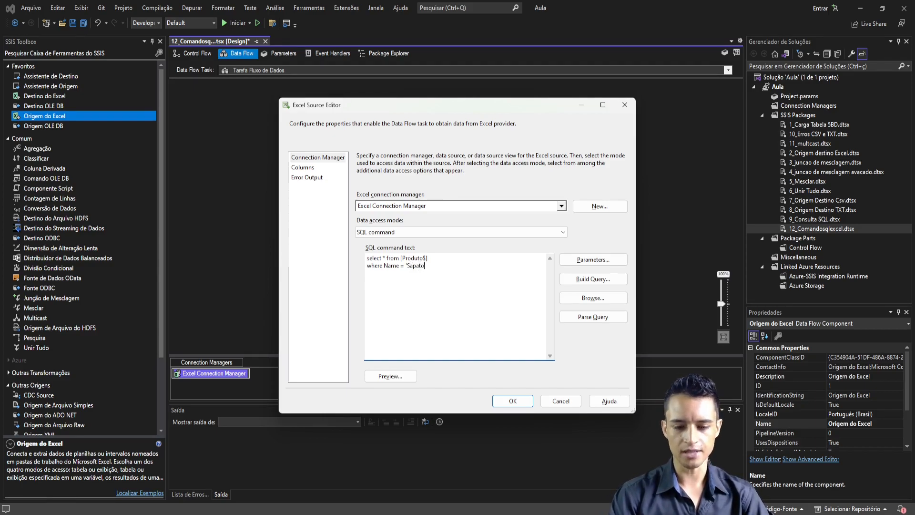
- Preview the filtered query results, examine the returned product data and close the preview
click(390, 375)
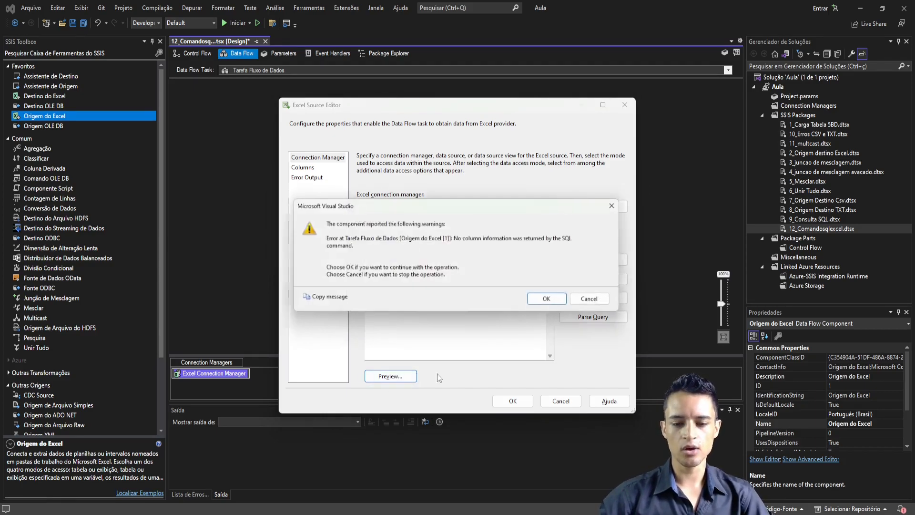
click(550, 301)
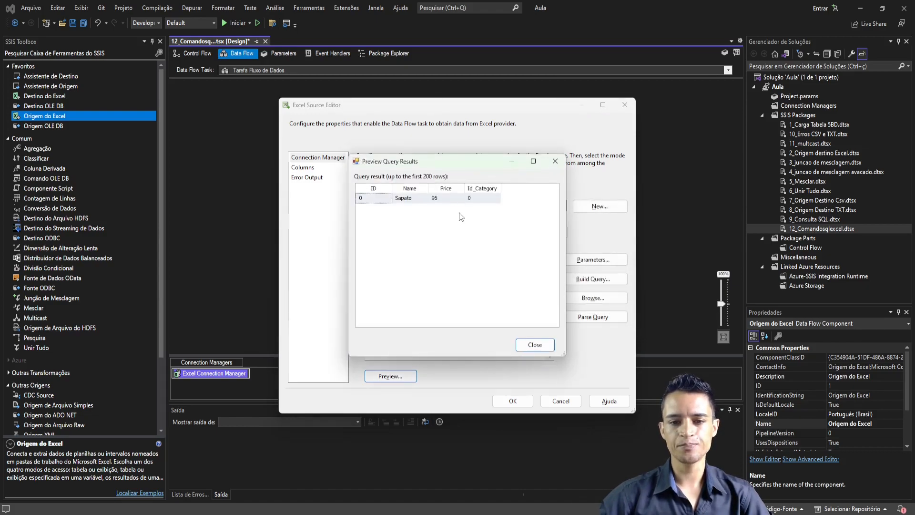
drag(419, 181, 478, 140)
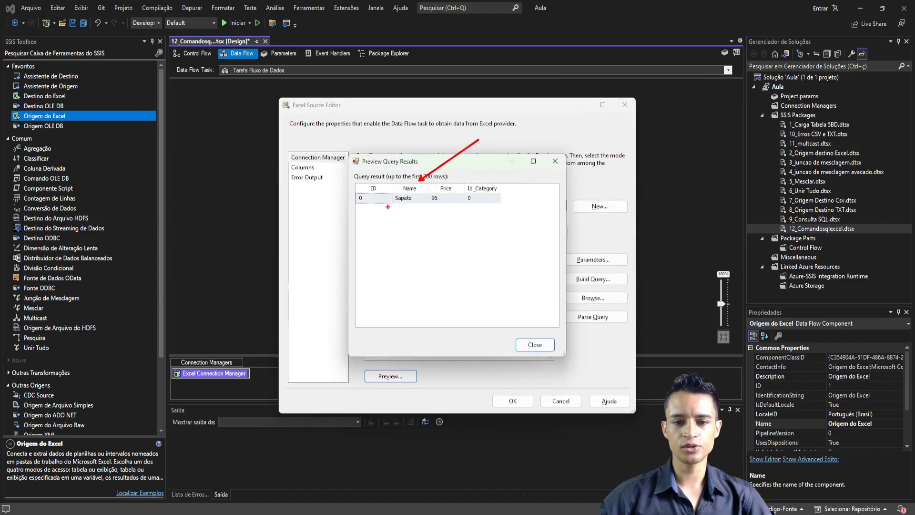
mouse_move(354, 192)
mouse_down()
mouse_move(480, 217)
mouse_move(514, 207)
mouse_up()
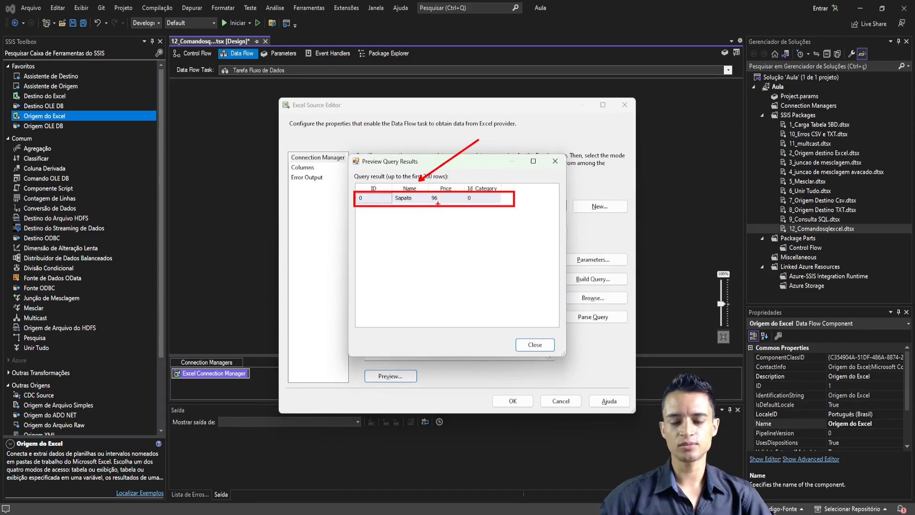
key(Escape)
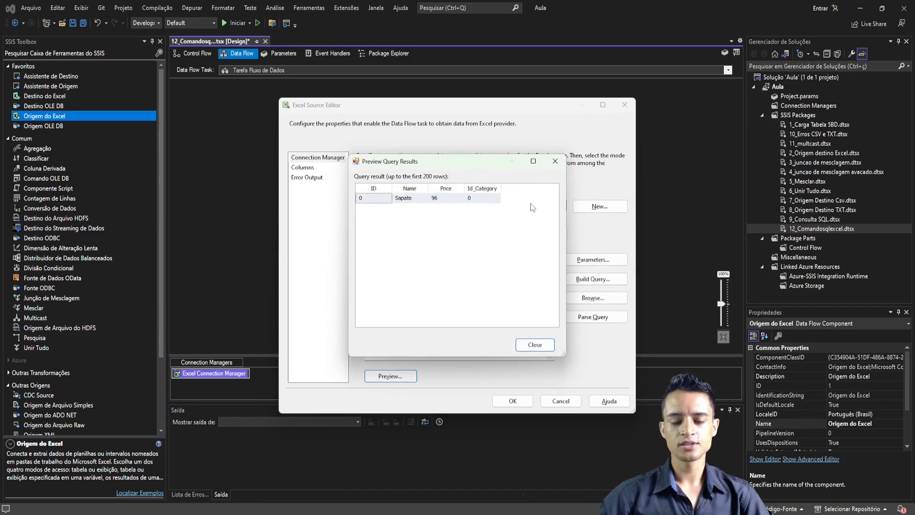
click(555, 165)
- Change the filter value in the SQL command to lowercase 'sapato'
click(410, 267)
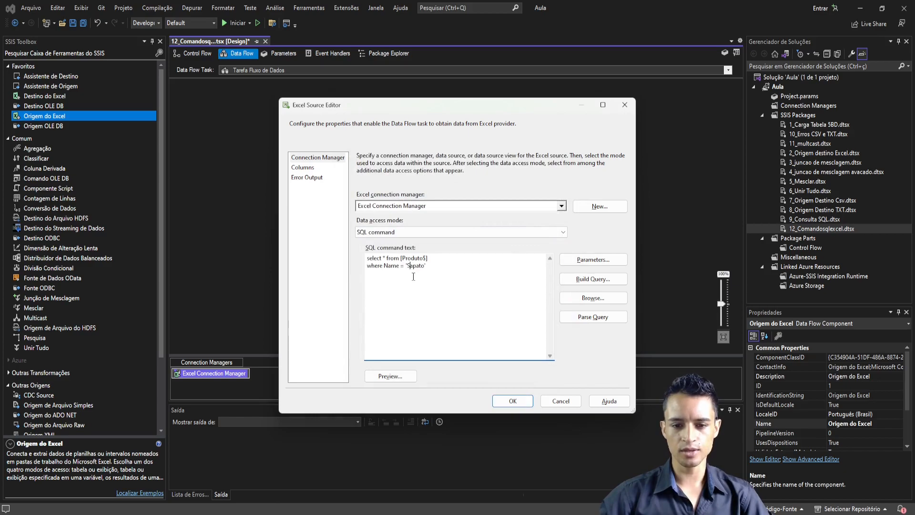
key(BackSpace)
text(s)
- Preview the results of the lowercase filter, examine the Name and Price columns, and close the preview
click(400, 374)
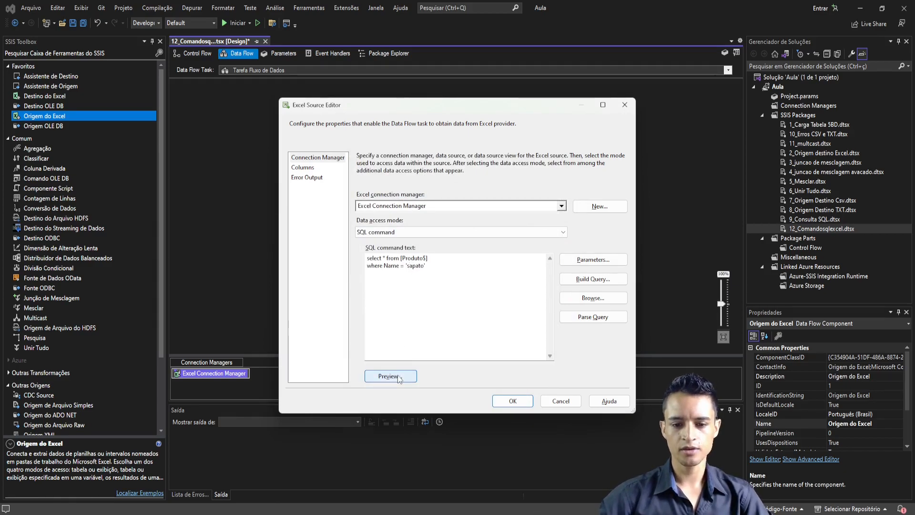
click(548, 302)
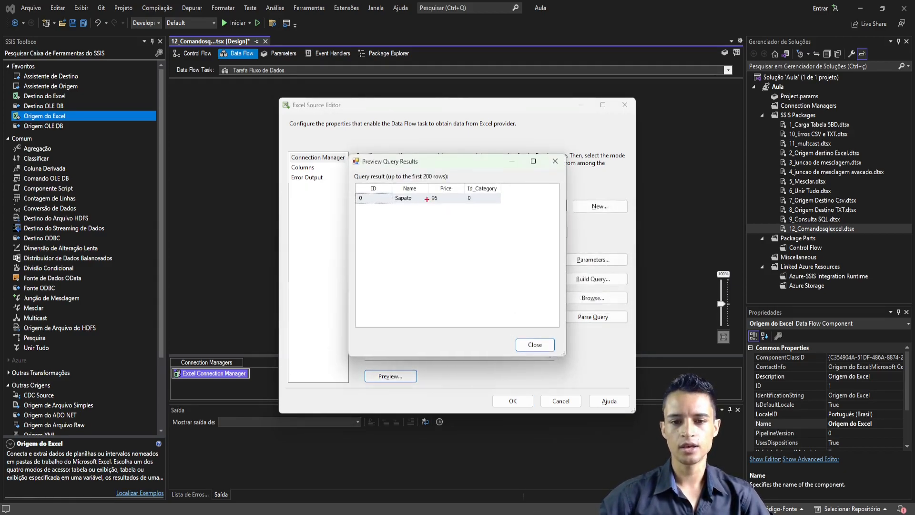
drag(410, 195, 455, 162)
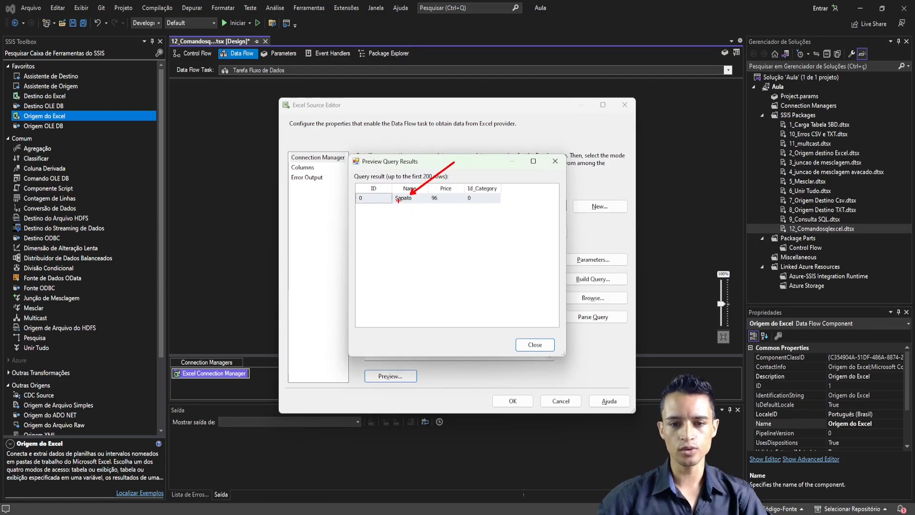
key(Escape)
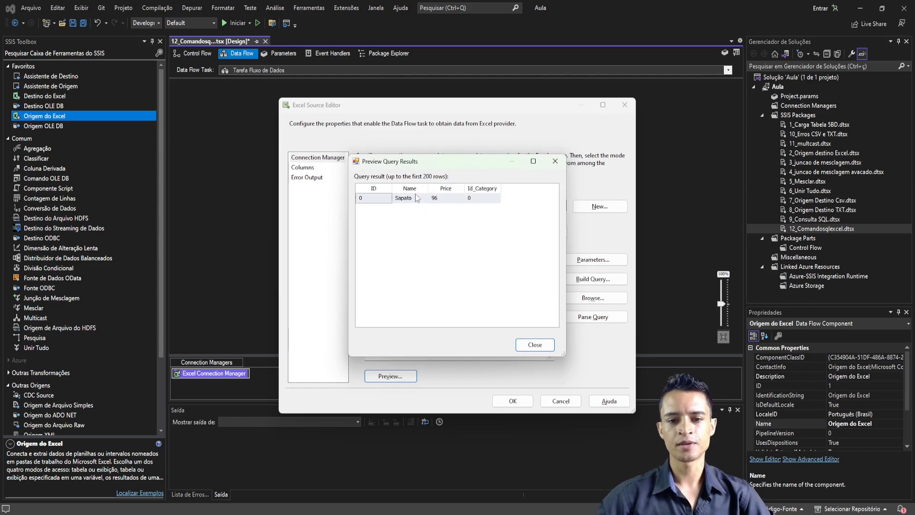
key(ctrl+2)
drag(445, 183, 467, 162)
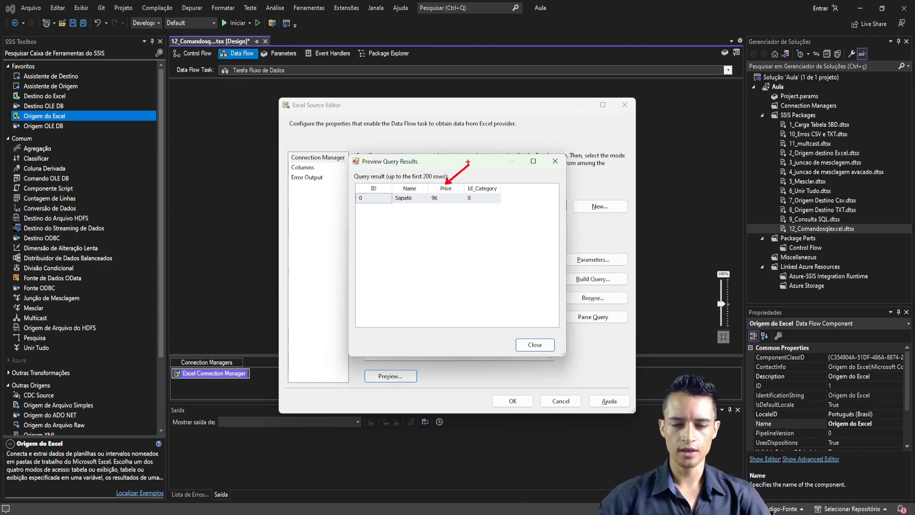
drag(412, 185, 422, 161)
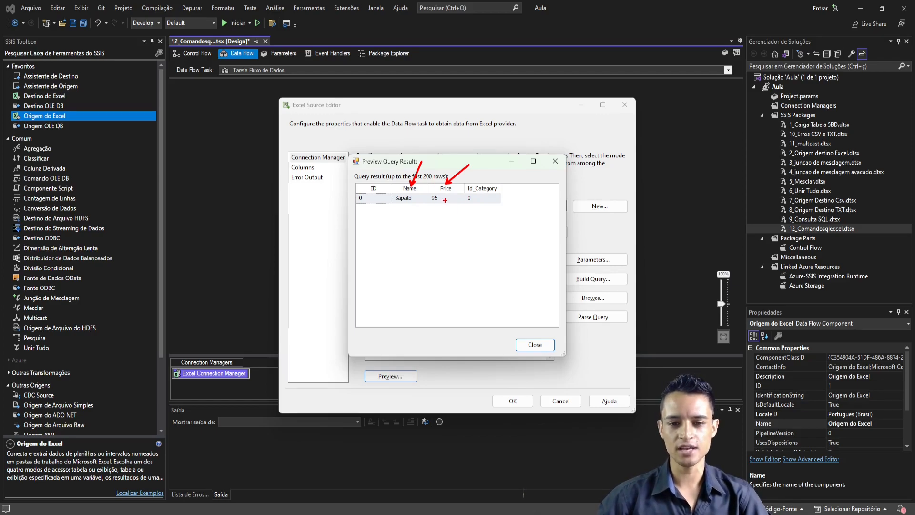
click(555, 161)
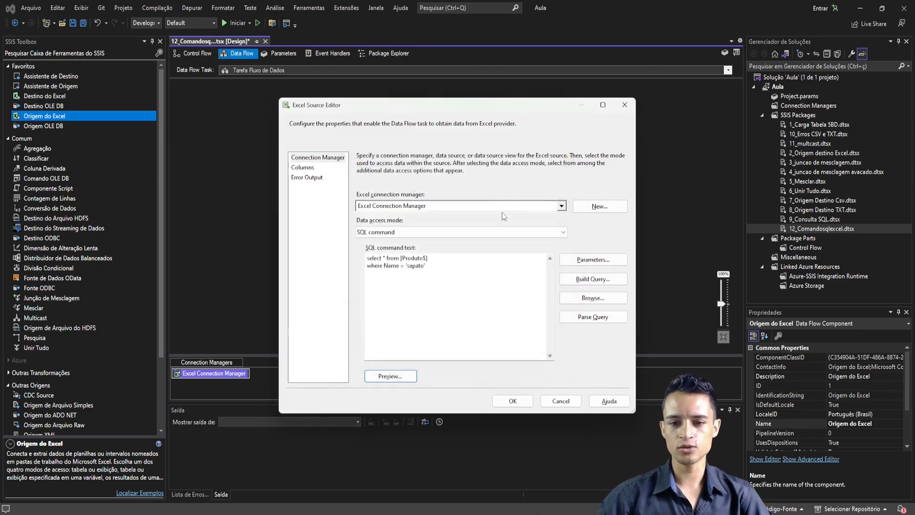
drag(431, 266, 484, 239)
key(Escape)
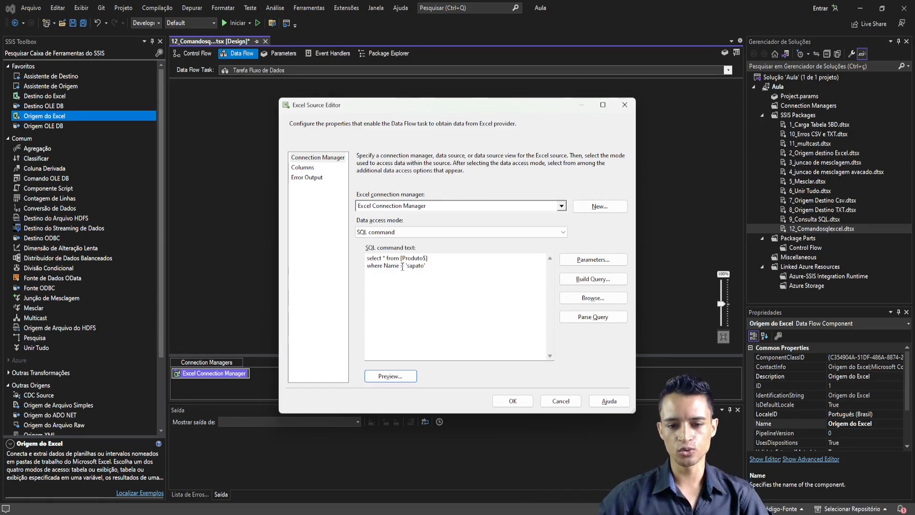
- Replace the equality filter with an IN list on Name, starting with 'sapato' and a comma for another value
drag(402, 267, 446, 268)
key(BackSpace)
text(in ()
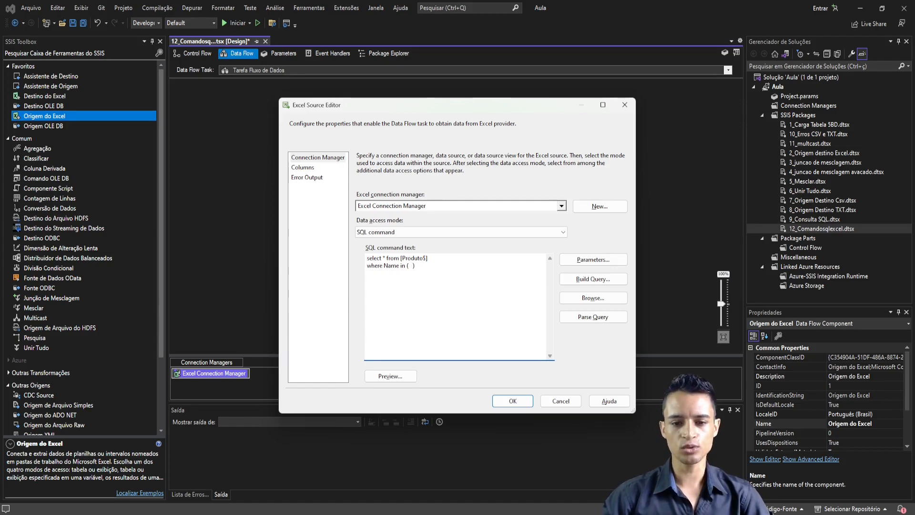
text( 'sapato)
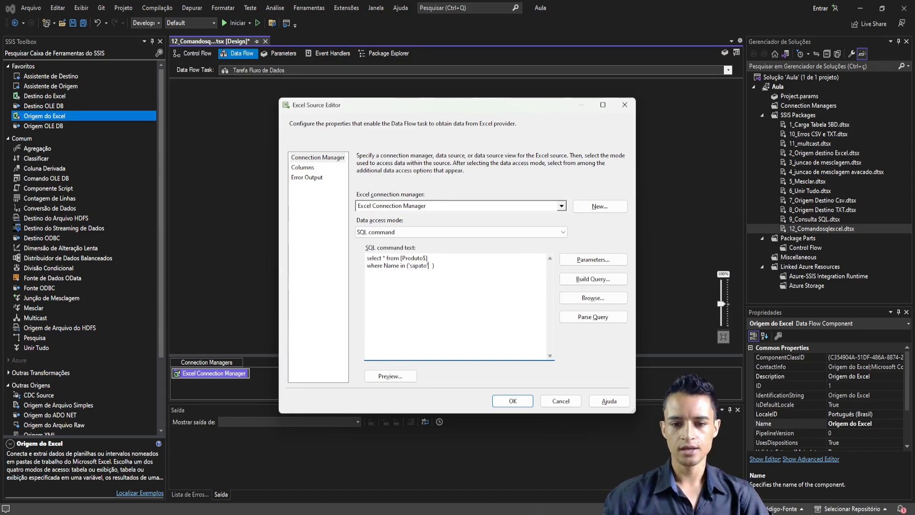
text(',)
key(Tab)
key(Tab)
click(432, 265)
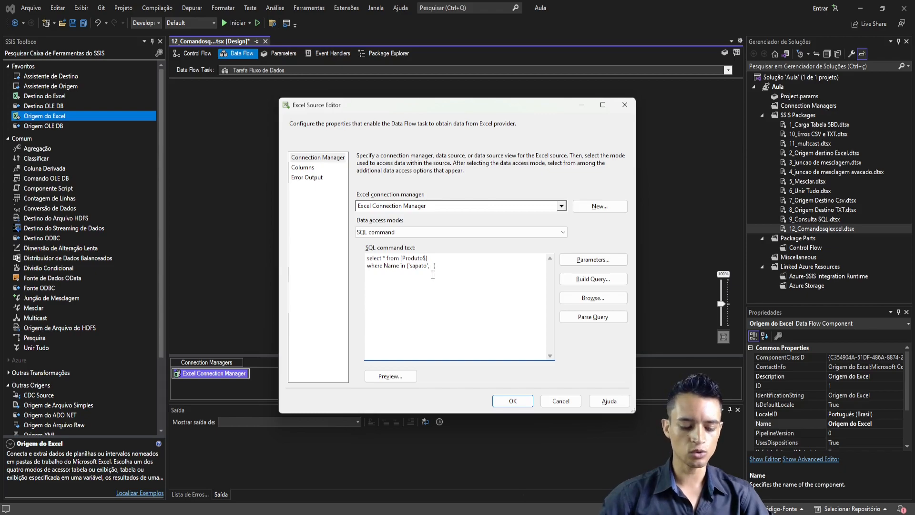
- Consult the product names in Produto.xlsx in Excel and add 'perfume' to the query's IN list
key(alt+Tab)
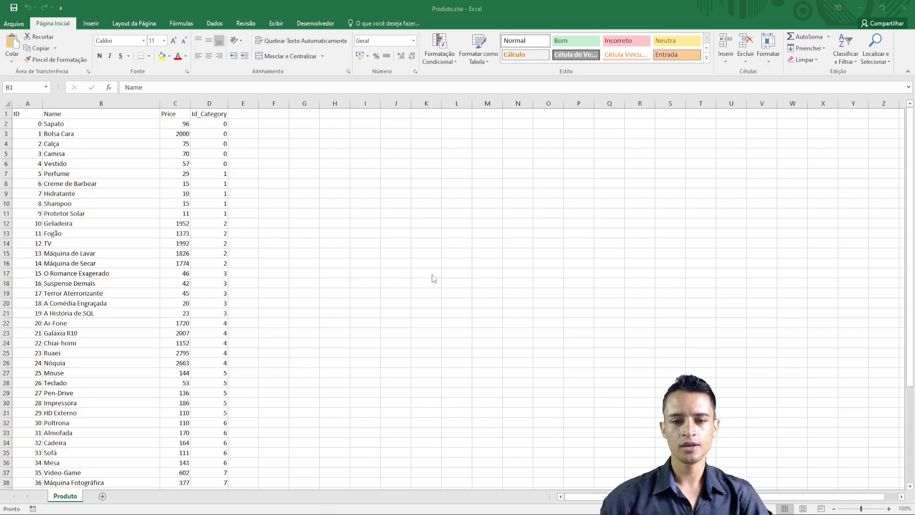
click(76, 177)
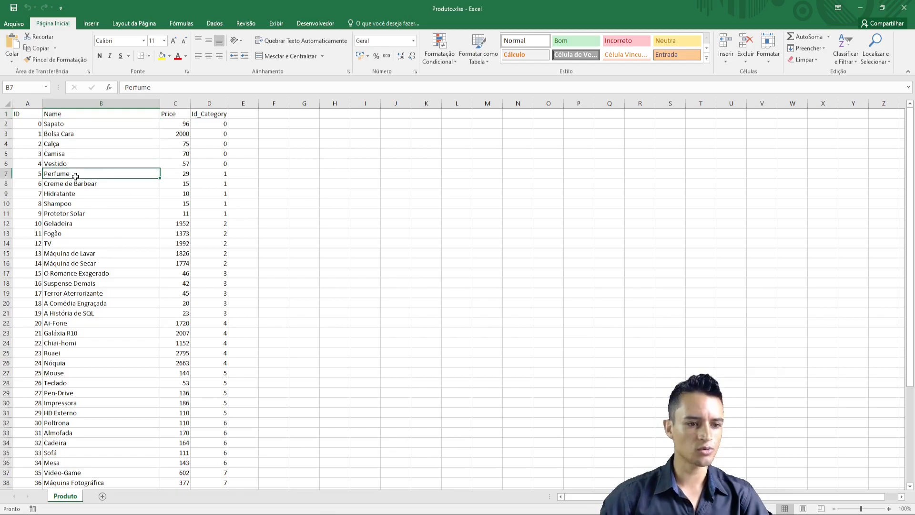
key(alt+Tab)
text(')
key(alt+Tab)
key(alt+Tab)
text(perfu)
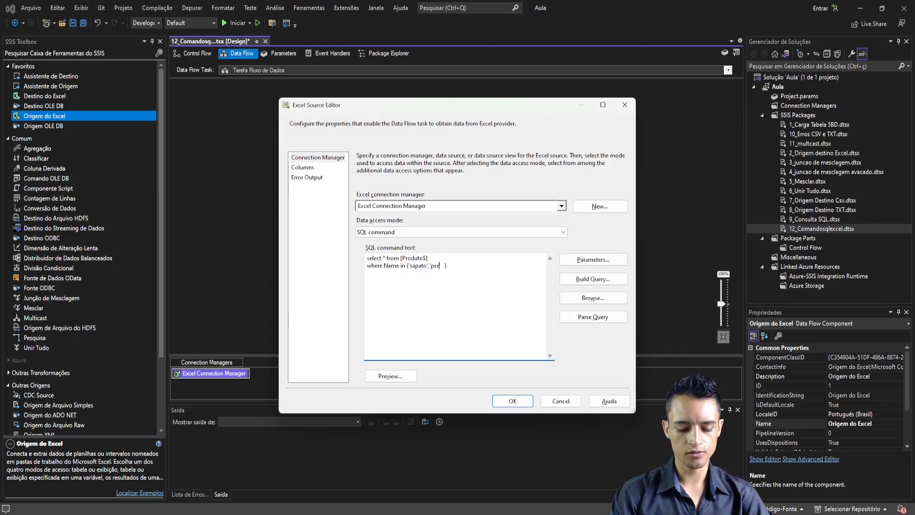
text(me')
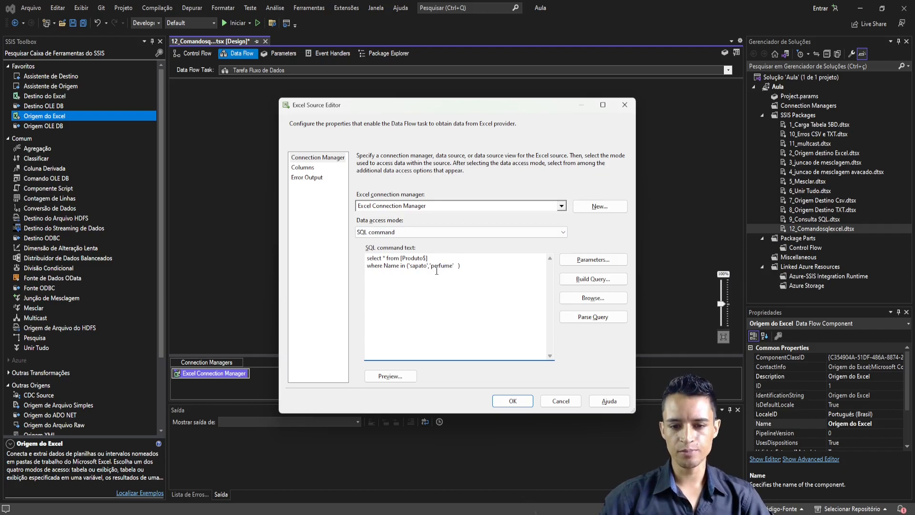
- Preview the query filtered by 'sapato' and 'perfume', continue past the column warning, examine the rows and close the preview
click(390, 376)
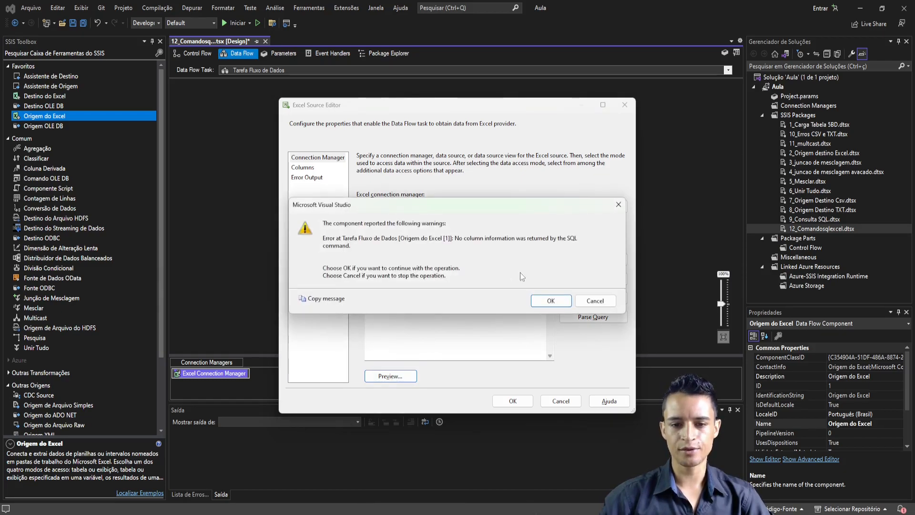
key(Return)
key(ctrl+2)
drag(409, 193, 445, 163)
key(Escape)
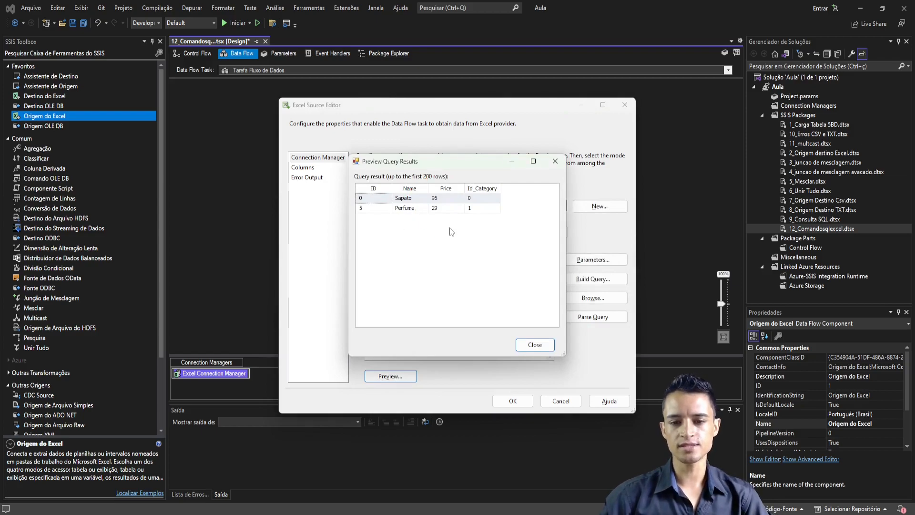
click(555, 161)
- Consult the product names in Produto.xlsx again and add 'tv' as the third value of the IN list
click(453, 267)
text(,'perfume', ))
key(alt+Tab)
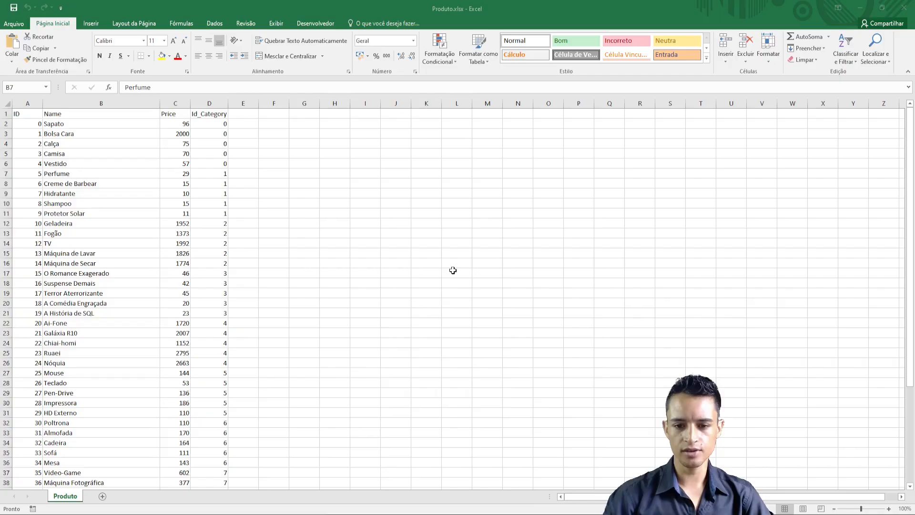
click(81, 213)
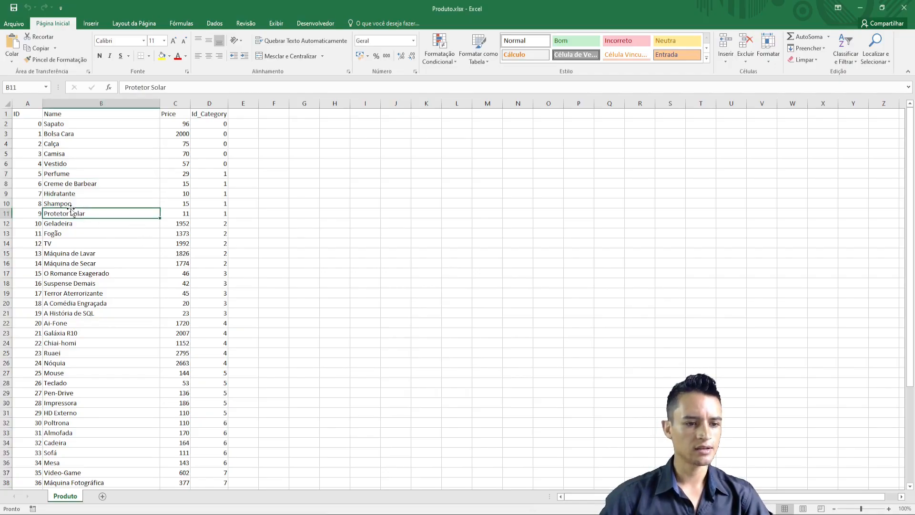
key(alt+Tab)
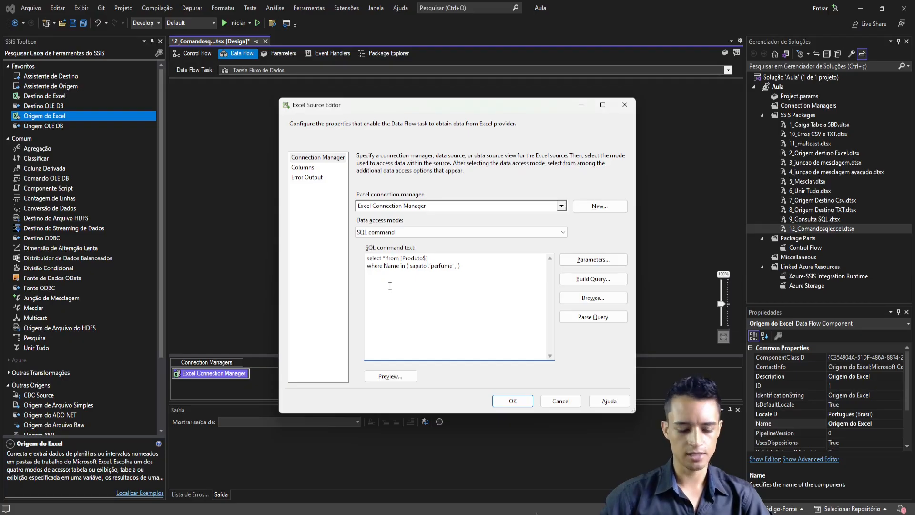
text(tv)
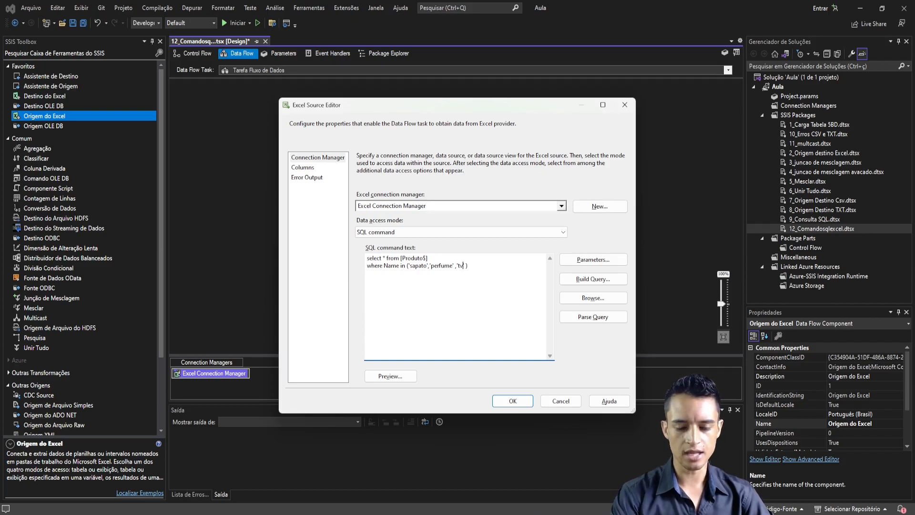
- Preview the query with the three-value IN list, examine the returned products and close the preview
click(404, 378)
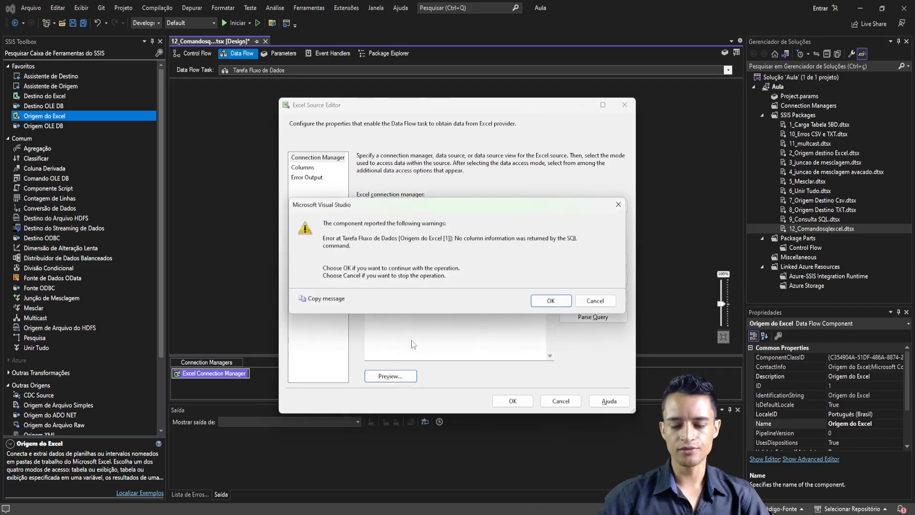
click(544, 303)
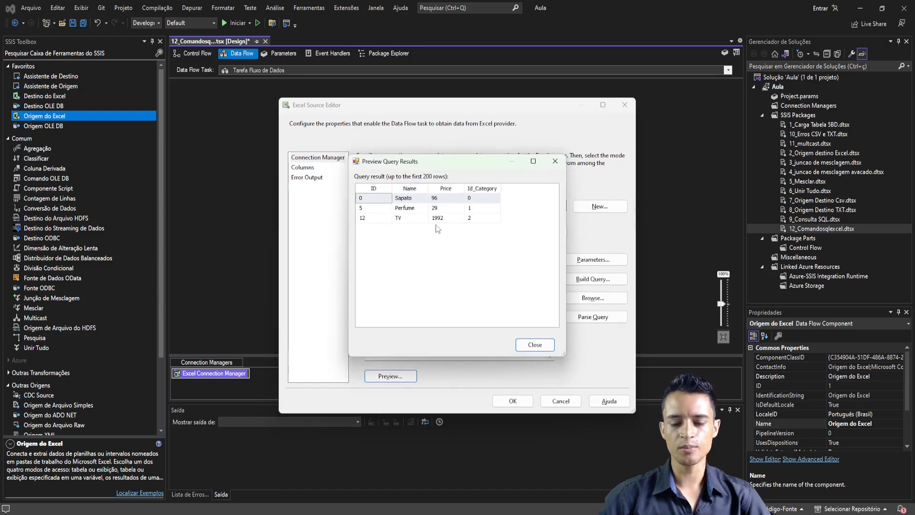
mouse_move(343, 176)
mouse_down()
mouse_move(518, 244)
mouse_move(549, 248)
mouse_up()
key(Escape)
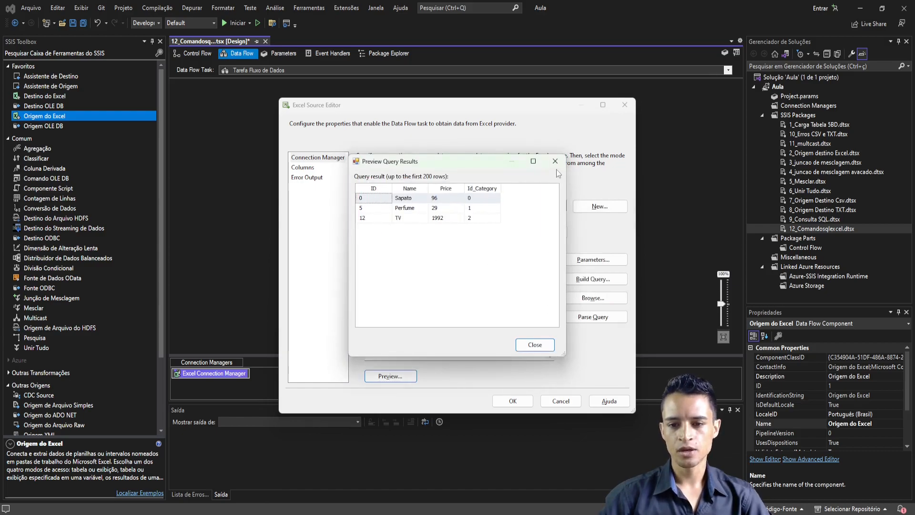
click(555, 161)
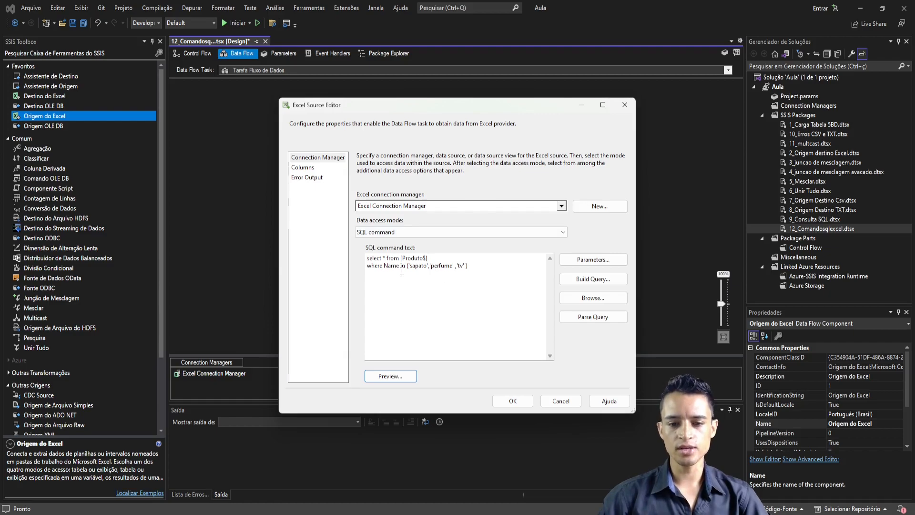
- Review the SQL filter, and examine the Price and Id_Category columns of Produto.xlsx in Excel as possible filter fields
drag(382, 261, 483, 271)
key(alt+Tab)
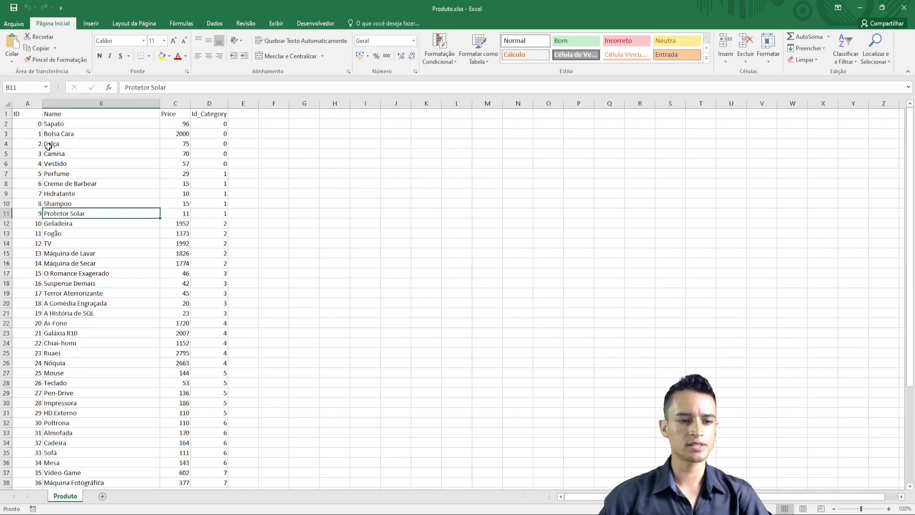
drag(185, 127, 181, 223)
drag(220, 124, 219, 360)
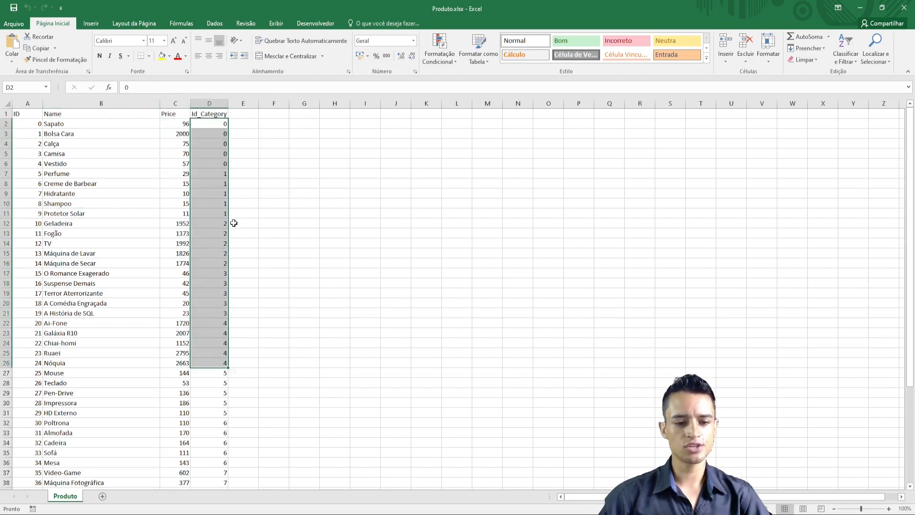
click(217, 232)
drag(218, 243, 219, 253)
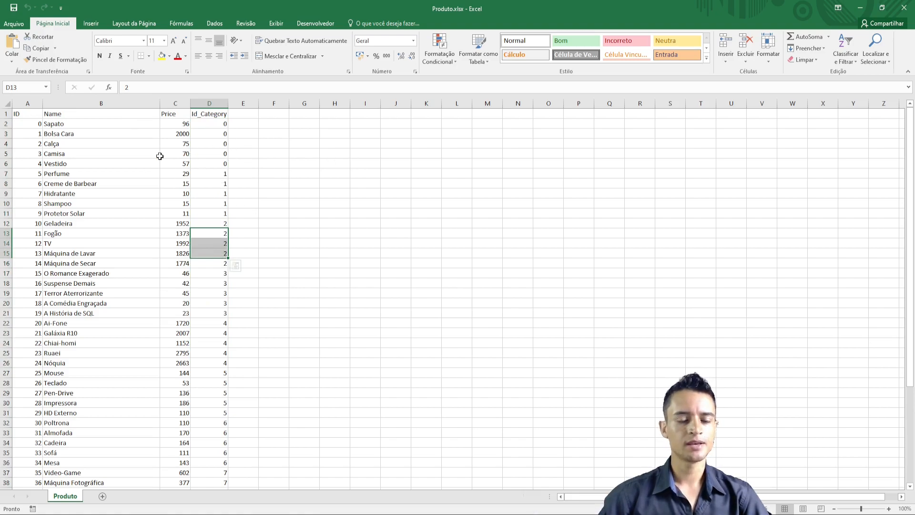
- Delete the Name condition after where in the SQL command and copy the Id_Category header from Produto.xlsx
key(alt+Tab)
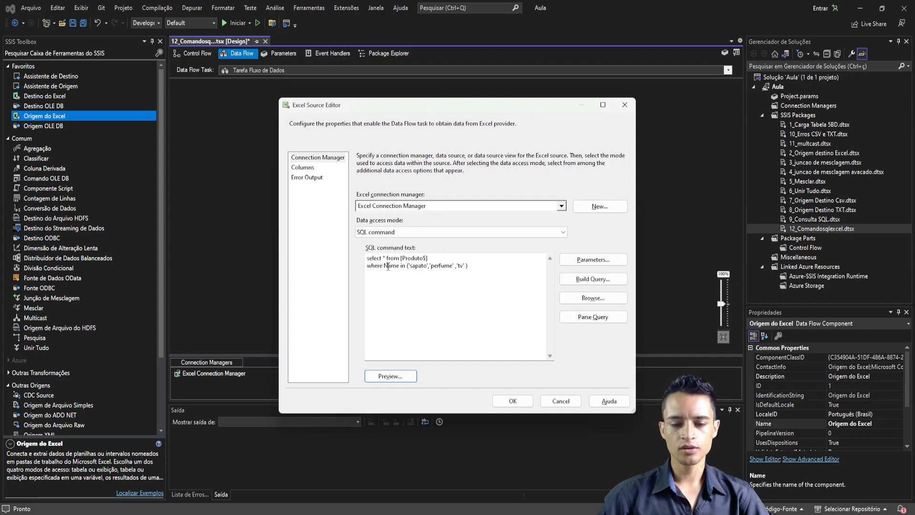
drag(384, 267, 475, 268)
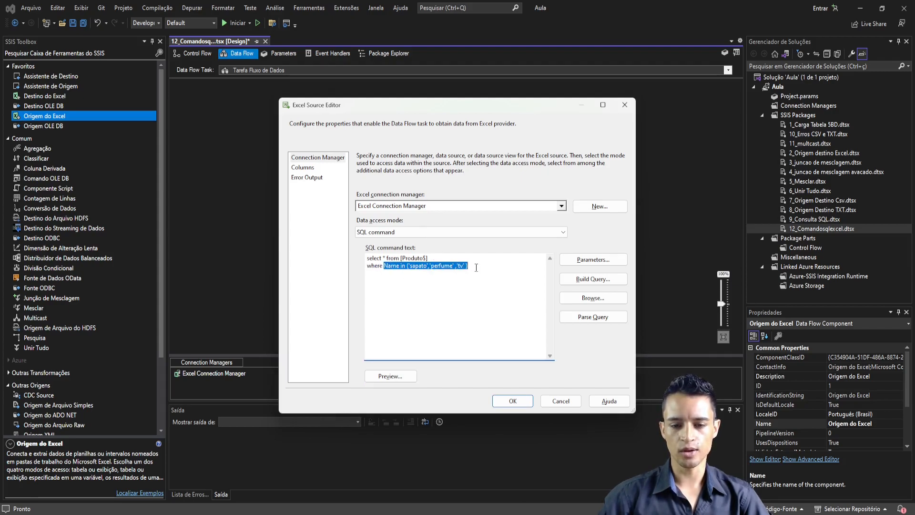
key(Delete)
key(alt+Tab)
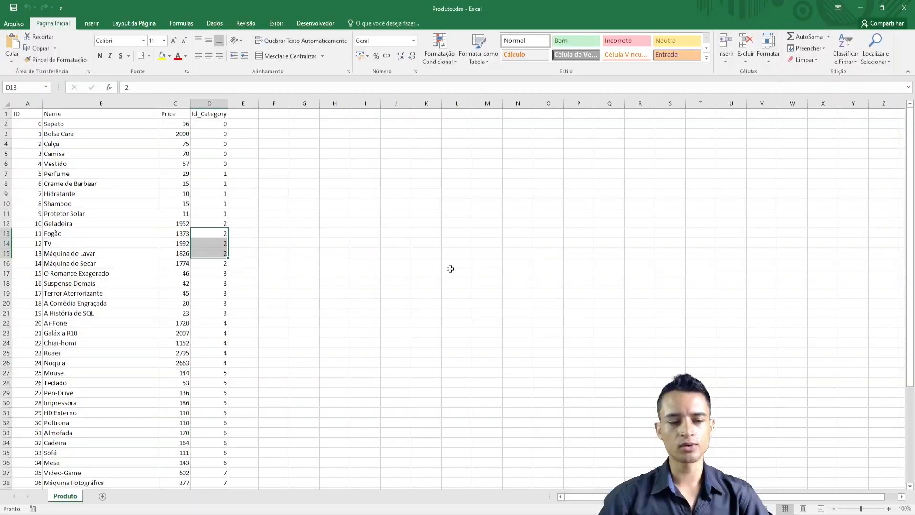
click(214, 115)
key(ctrl+c)
key(alt+Tab)
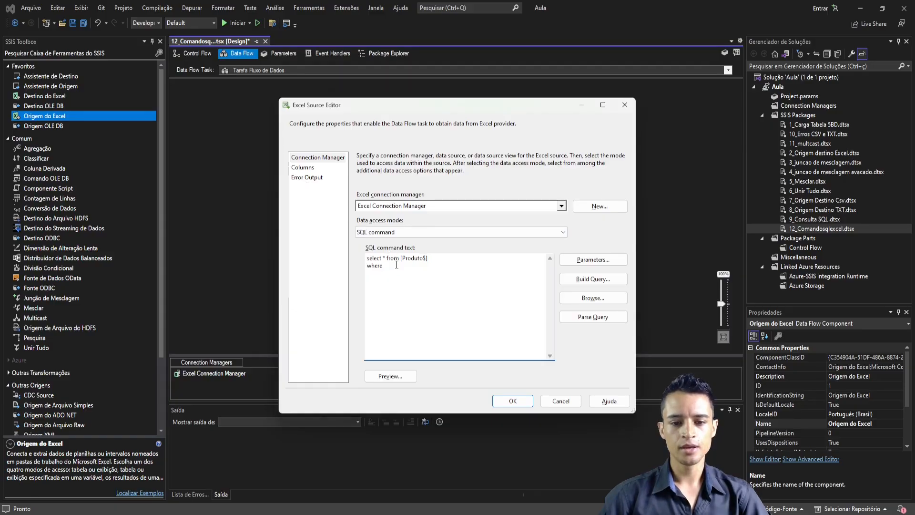
- Insert the copied column name after where as [Id_Category], enclosed in square brackets on the same line
key(alt+Tab)
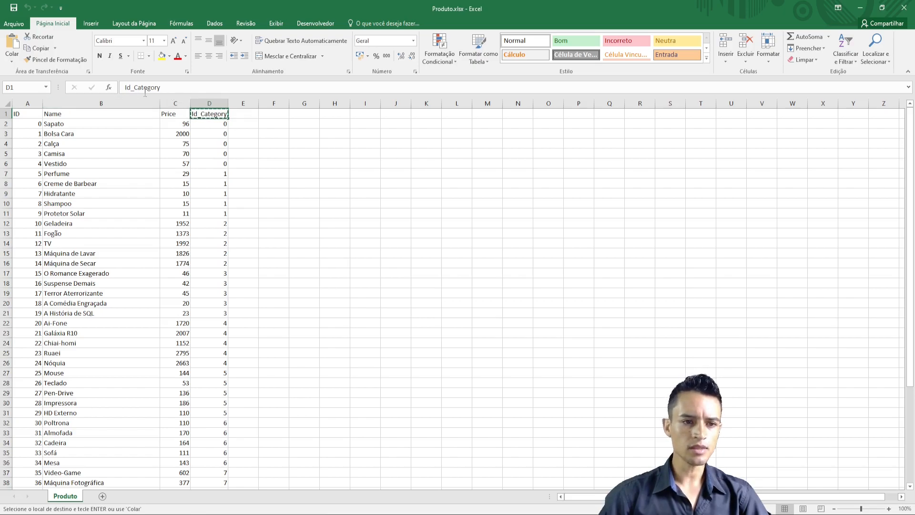
key(alt+Tab)
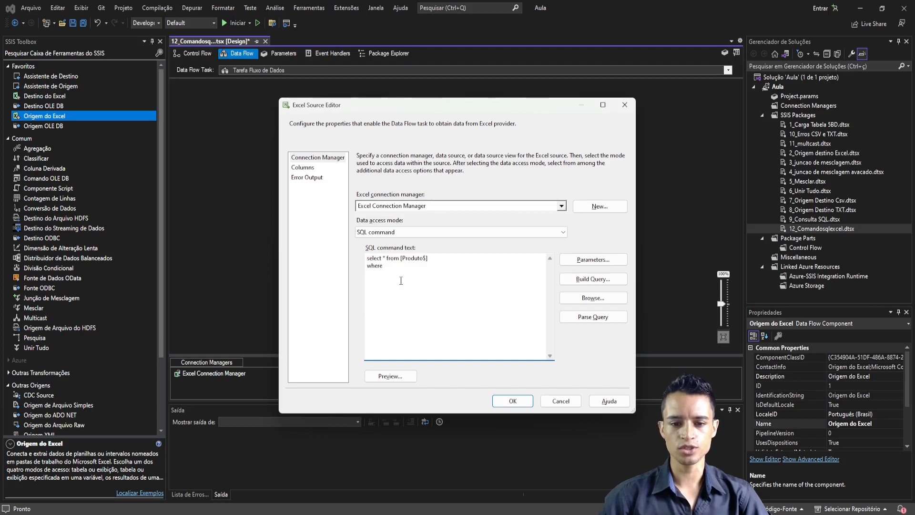
text([)
key(ctrl+v)
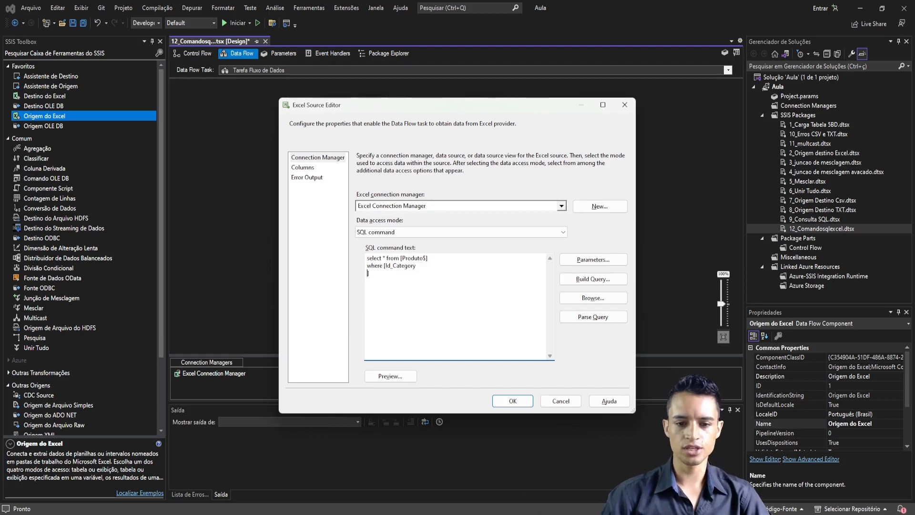
key(BackSpace)
text(])
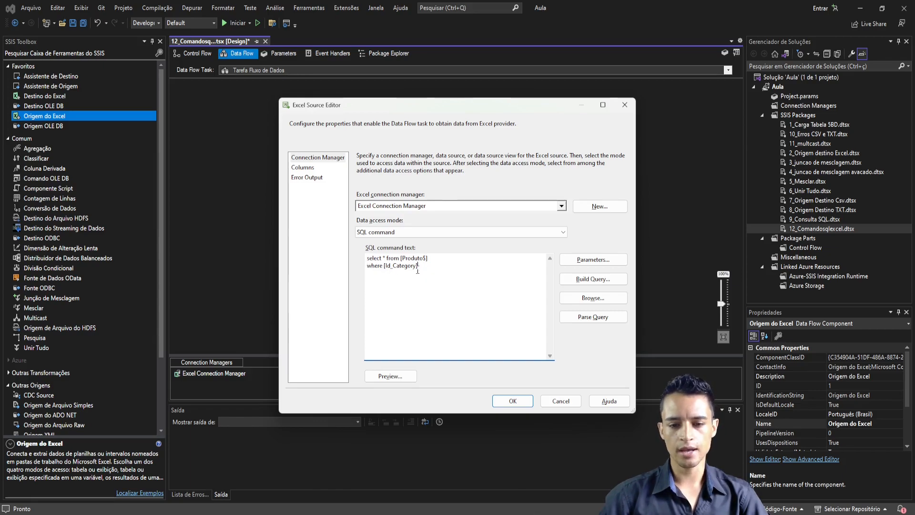
- Check the category values in Produto.xlsx and complete the filter condition as [Id_Category] = 1
key(alt+Tab)
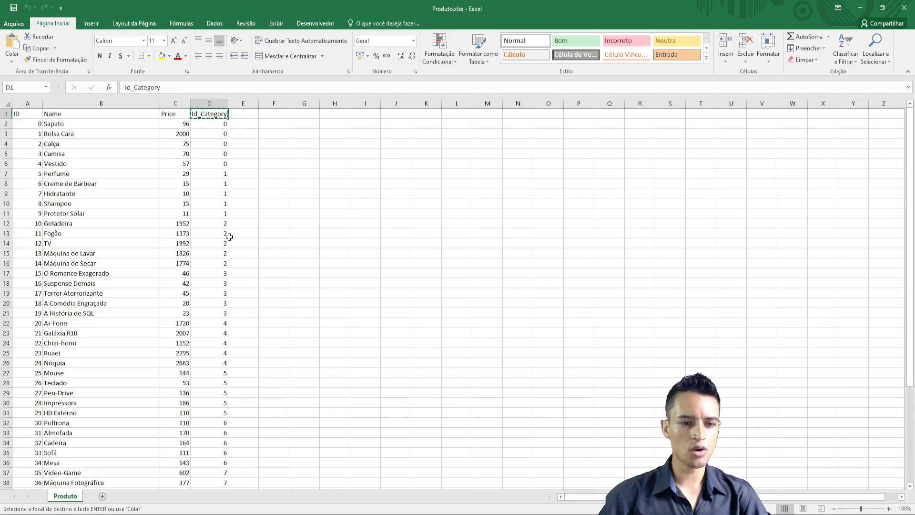
drag(226, 193, 222, 244)
key(alt+Tab)
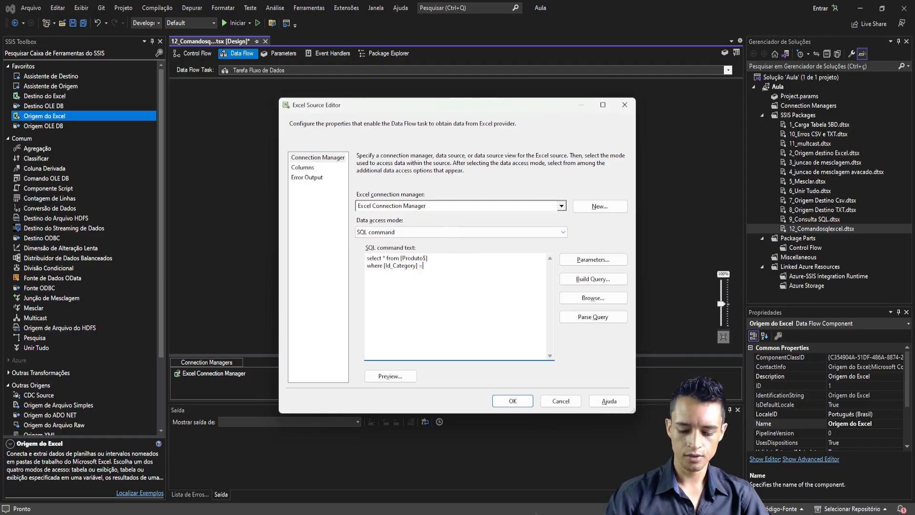
text(= 1)
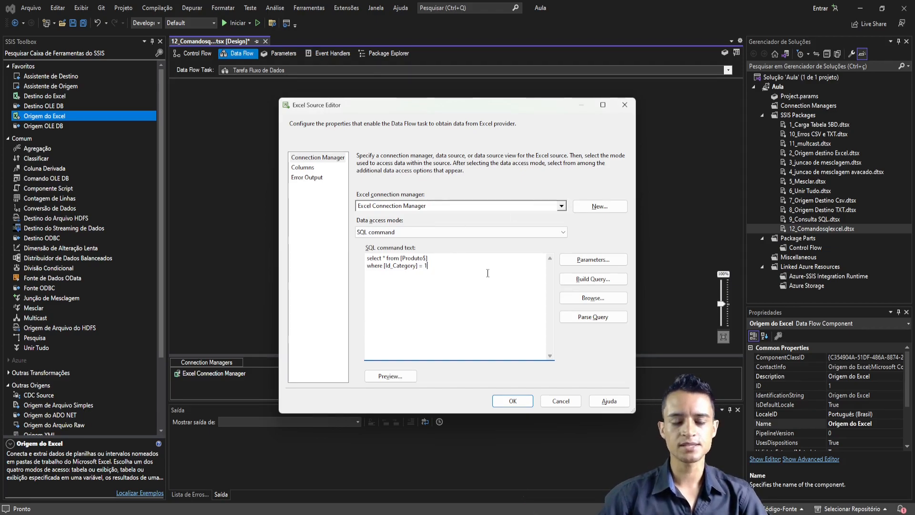
- Preview the category-filtered query, continue past the column warning, widen the Name column and examine the Id_Category values
click(408, 375)
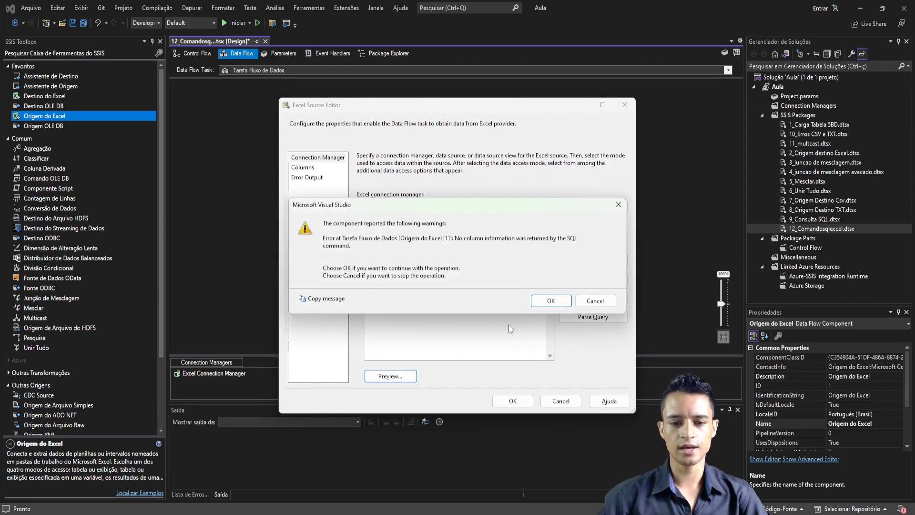
click(558, 307)
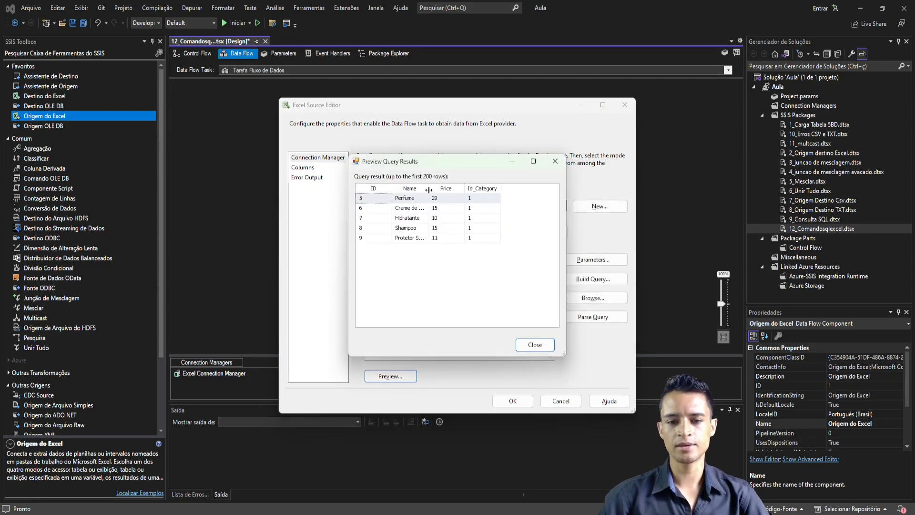
drag(440, 188, 452, 188)
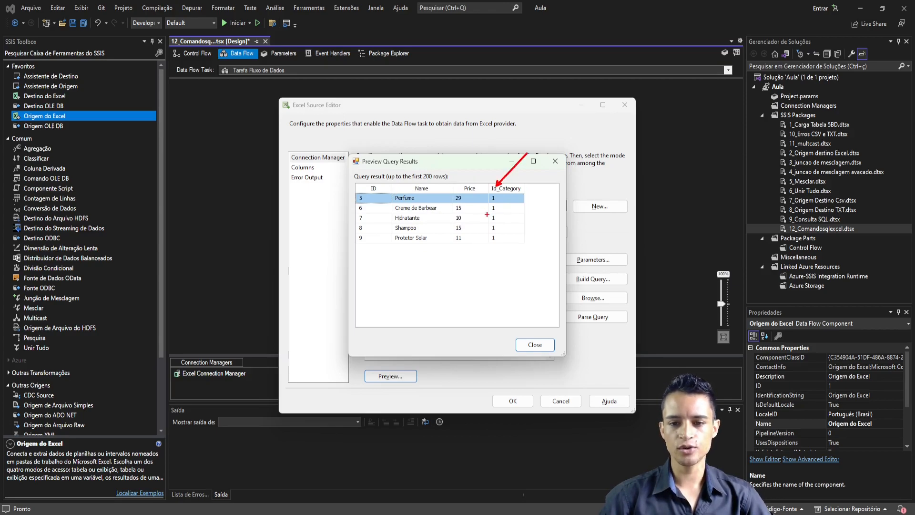
mouse_move(482, 190)
mouse_down()
mouse_move(511, 268)
mouse_move(517, 243)
mouse_up()
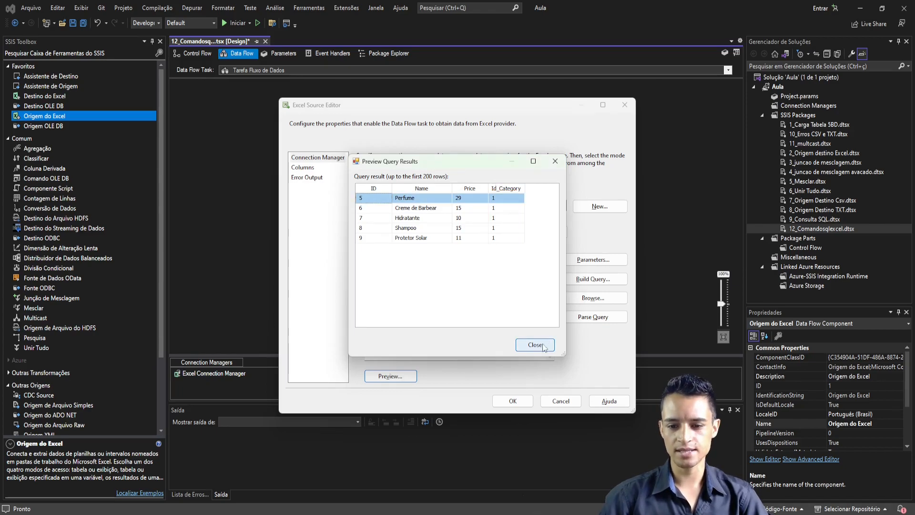
- Close the preview and change the SQL command's category condition to [Id_Category] in(1,4 ), removing the leftover characters
click(555, 161)
click(440, 267)
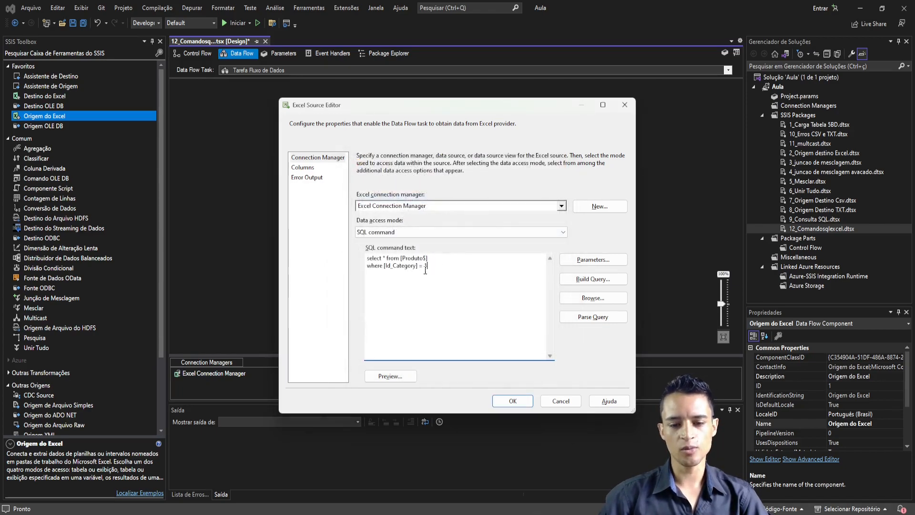
text(in 1())
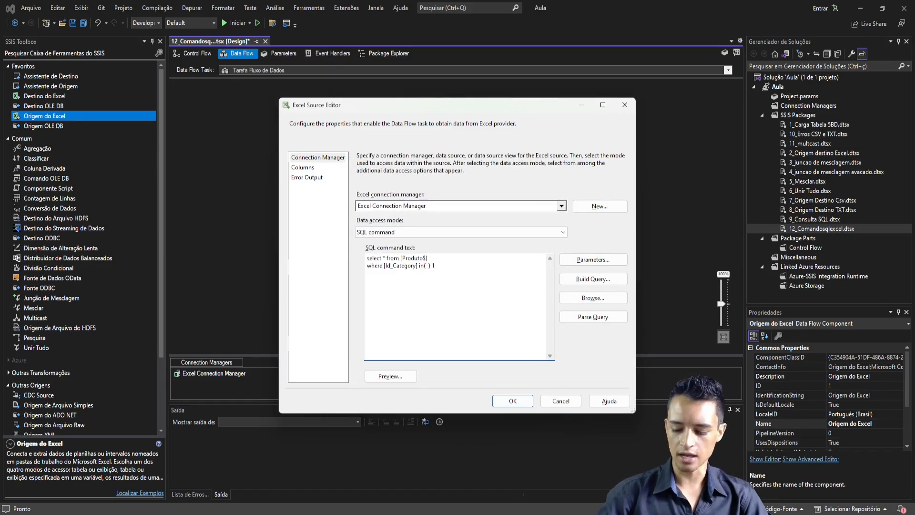
text( 1)
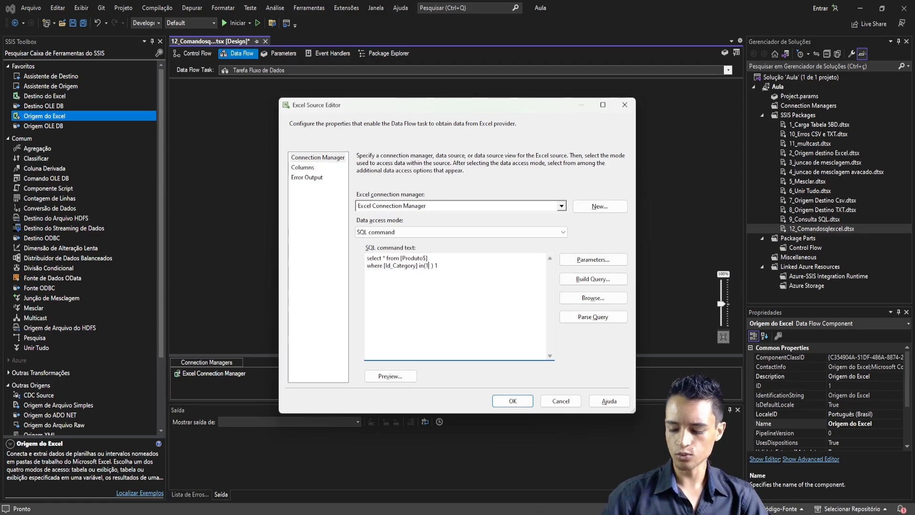
text(,4)
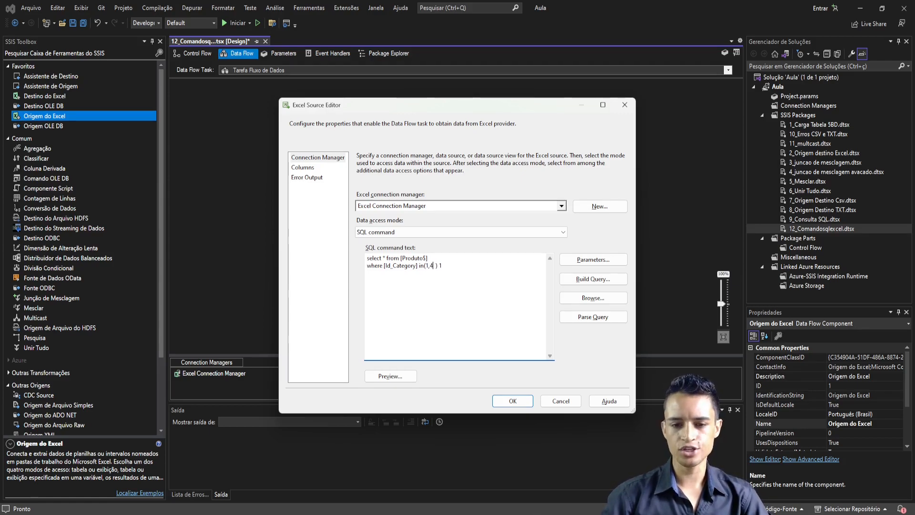
click(448, 266)
key(BackSpace)
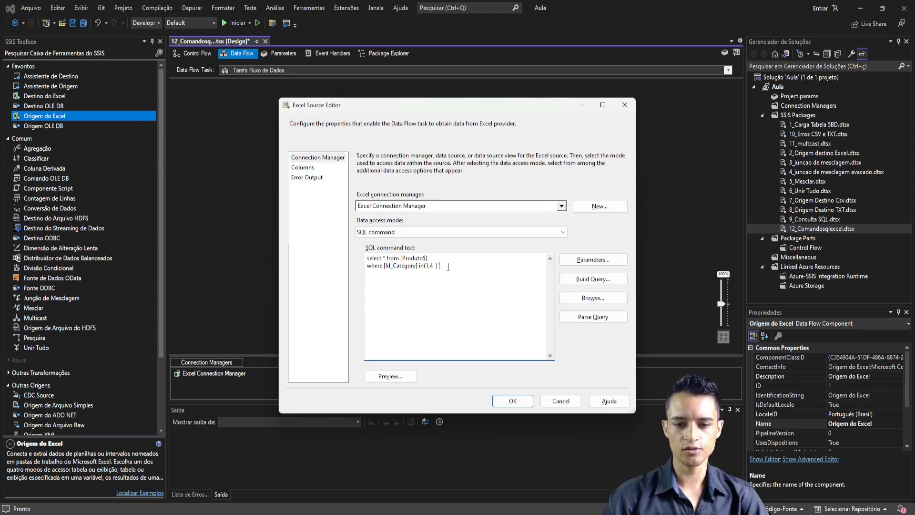
key(Left)
key(BackSpace)
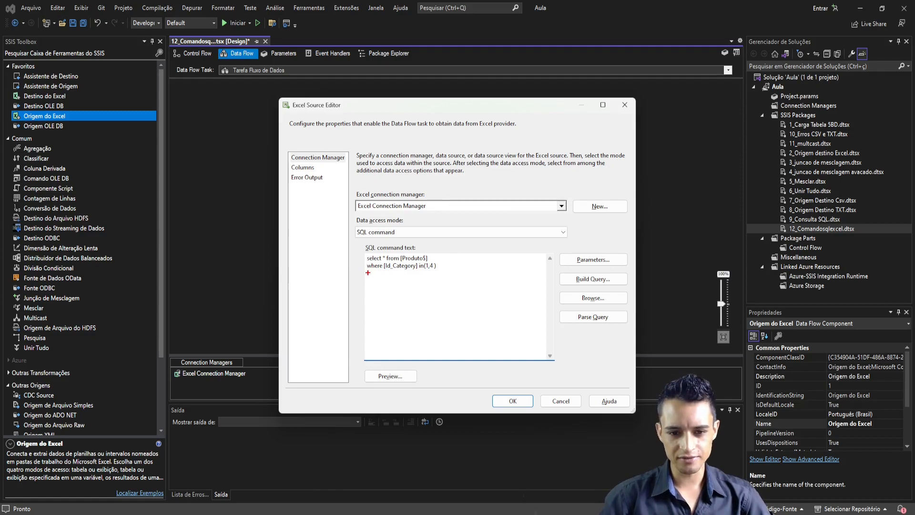
- Preview the query filtered by categories 1 and 4, examine the returned products and close the preview
mouse_move(371, 270)
mouse_down()
mouse_move(371, 293)
mouse_move(400, 286)
mouse_move(400, 300)
mouse_up()
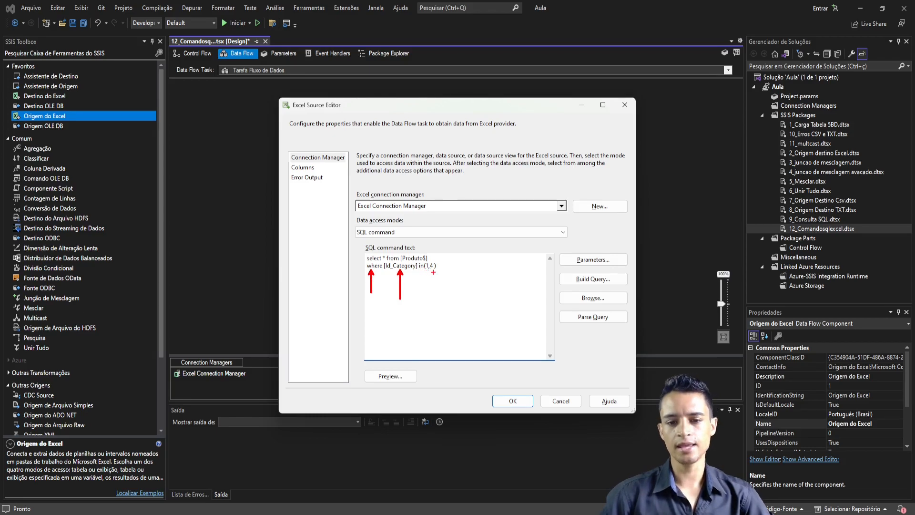
drag(433, 269, 433, 300)
key(Escape)
click(390, 376)
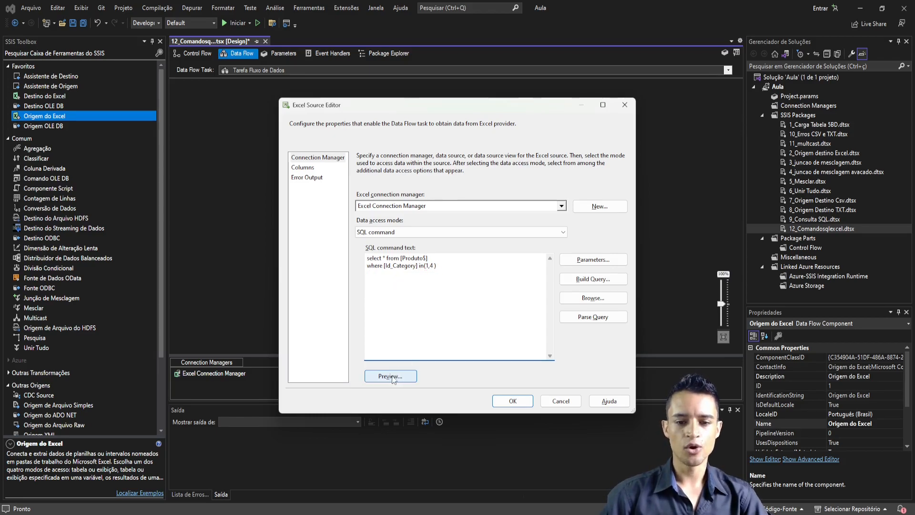
mouse_move(464, 188)
mouse_down()
mouse_move(482, 189)
mouse_move(451, 188)
mouse_up()
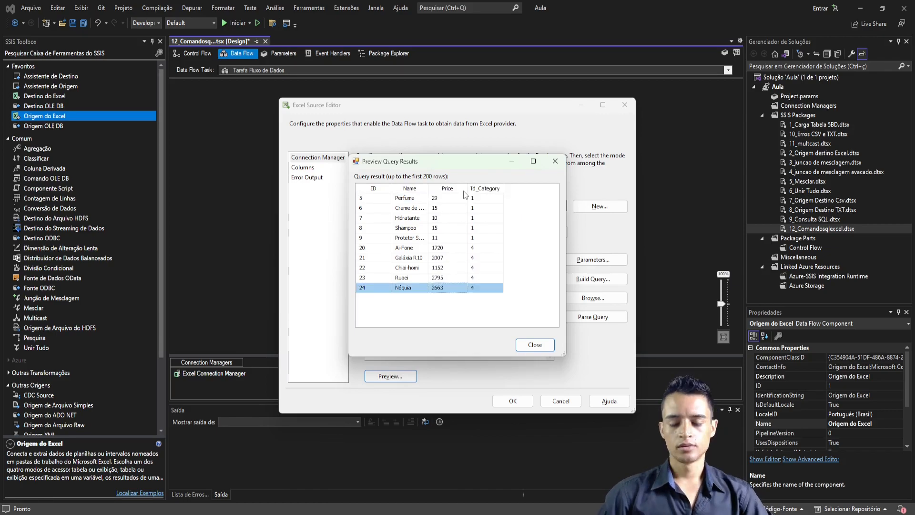
click(538, 347)
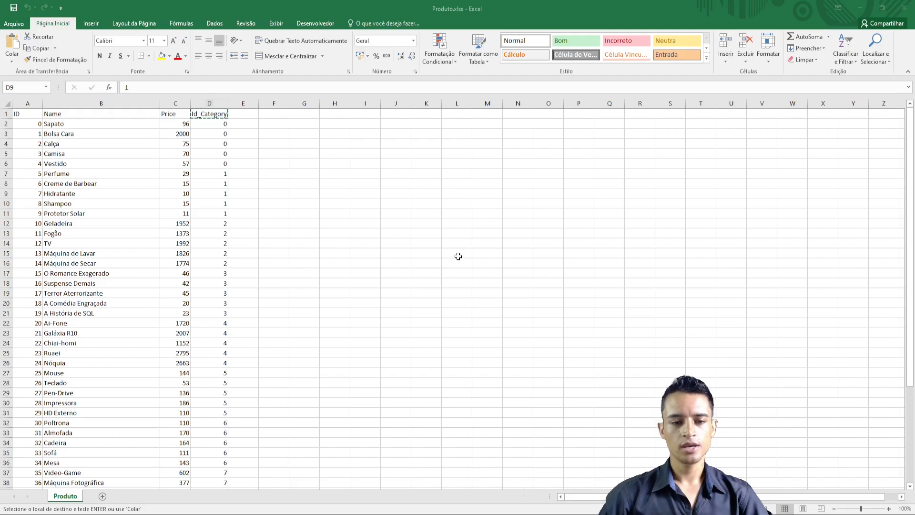
- Switch to Produto.xlsx, cancel the pending copy and examine the values in the Price column
key(Escape)
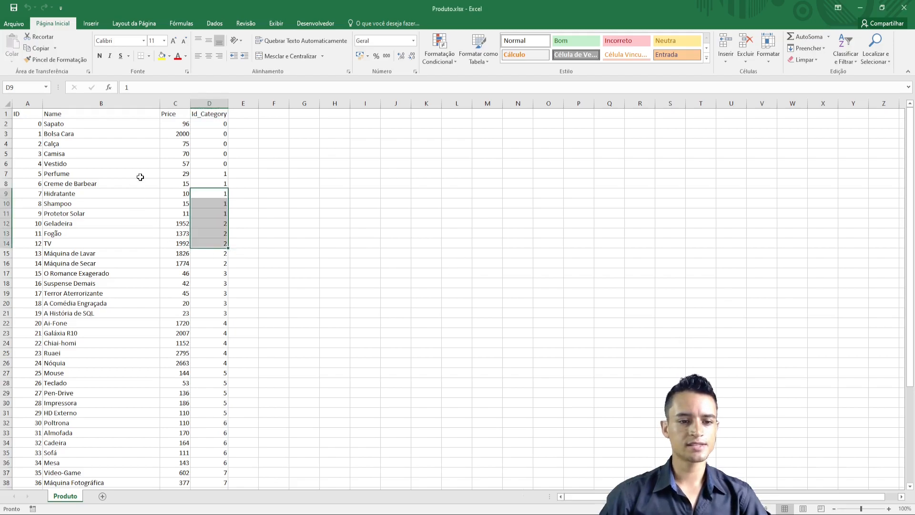
click(185, 253)
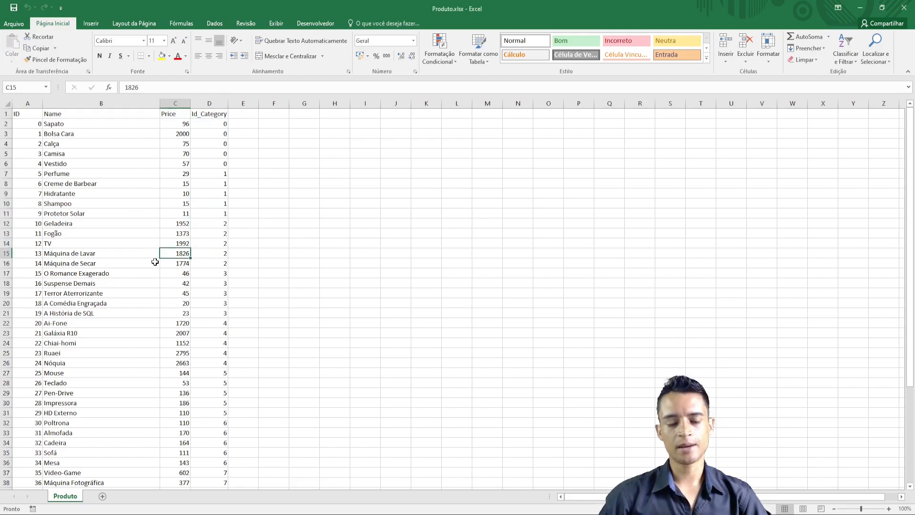
click(184, 124)
drag(184, 124, 169, 285)
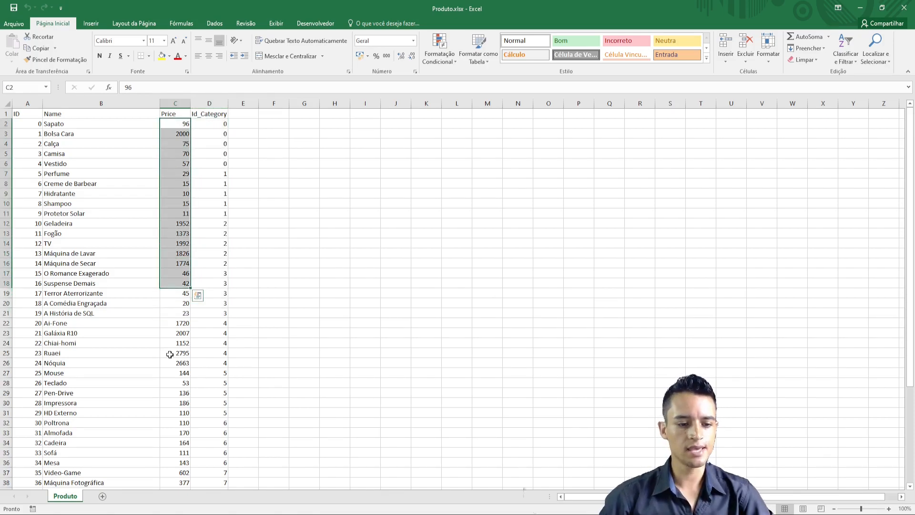
scroll(187, 369, down, 5)
drag(183, 264, 106, 271)
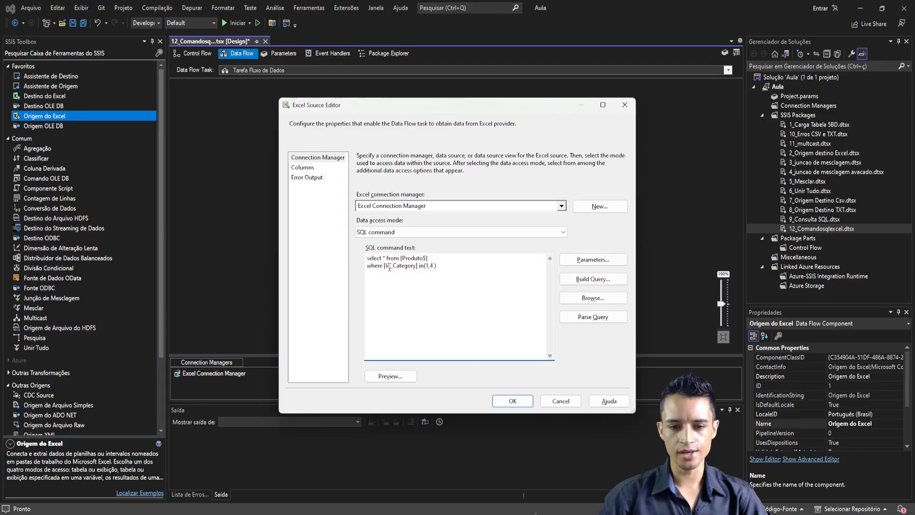
- Replace the category condition after where in the SQL command with Price = 110
drag(384, 267, 452, 269)
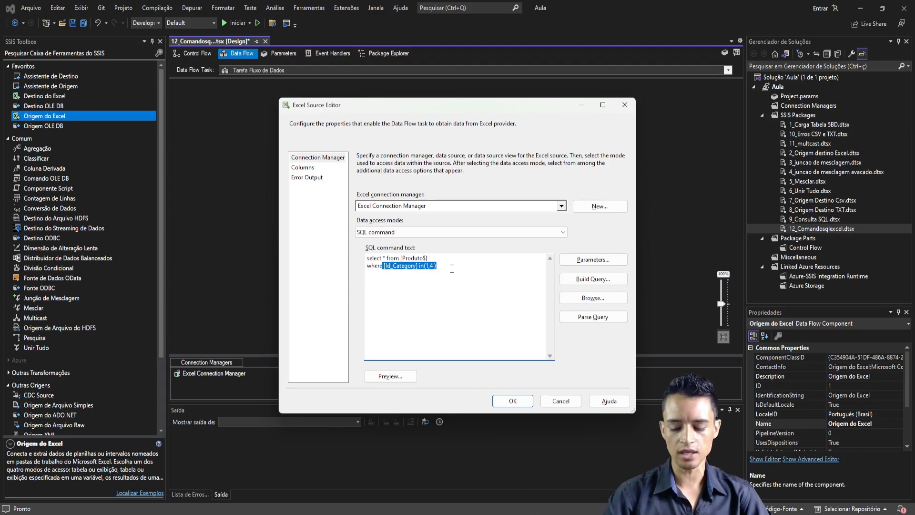
key(BackSpace)
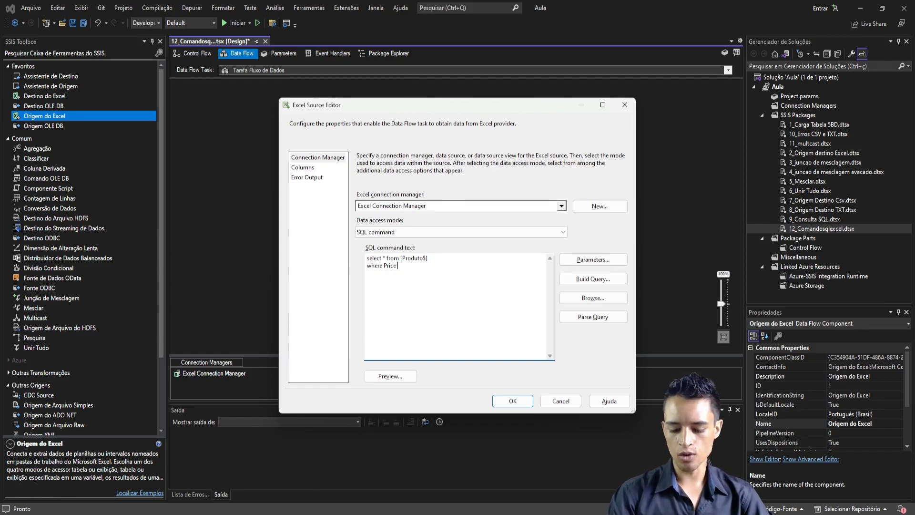
key(BackSpace)
text(110)
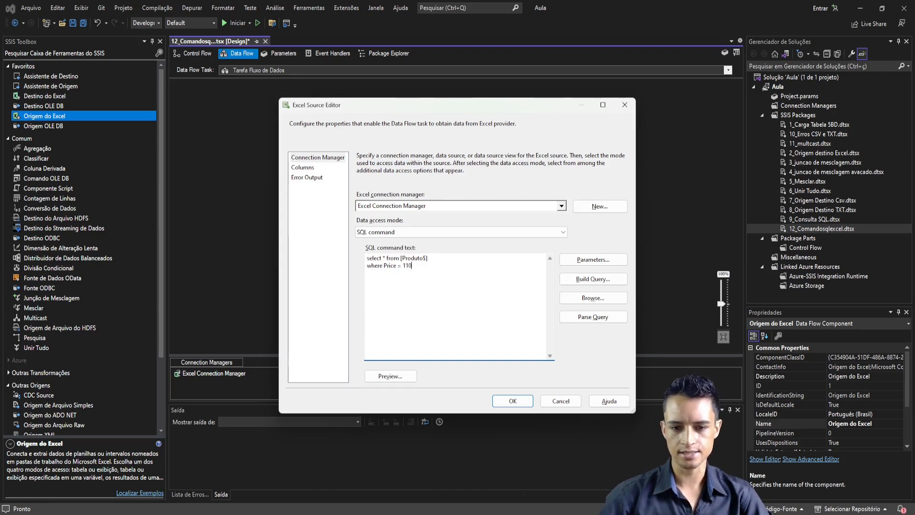
- Preview the Price = 110 query past the column warning, examine the name, price and category values, and close the preview
click(391, 376)
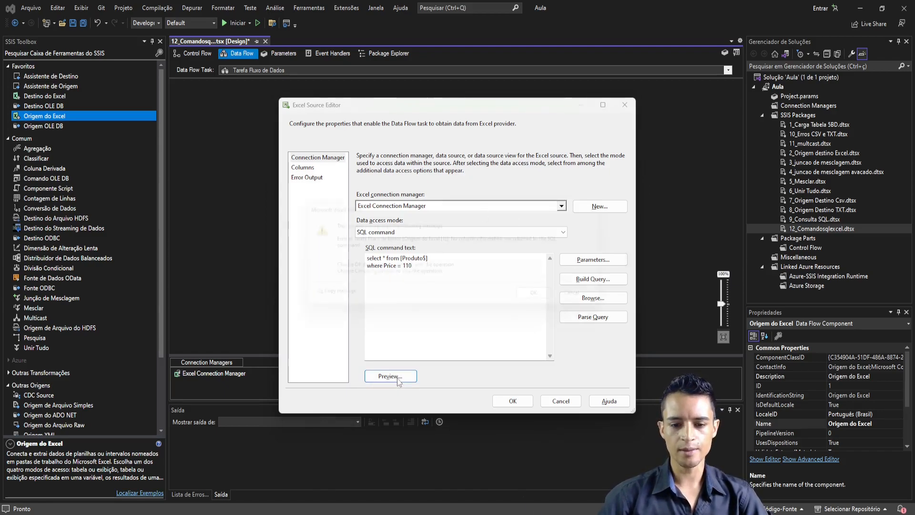
click(549, 301)
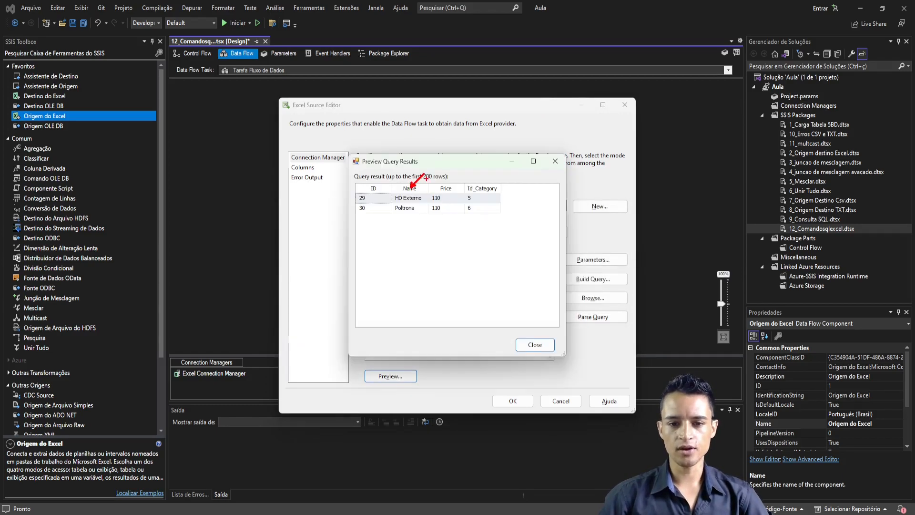
drag(416, 208, 435, 247)
drag(457, 193, 480, 161)
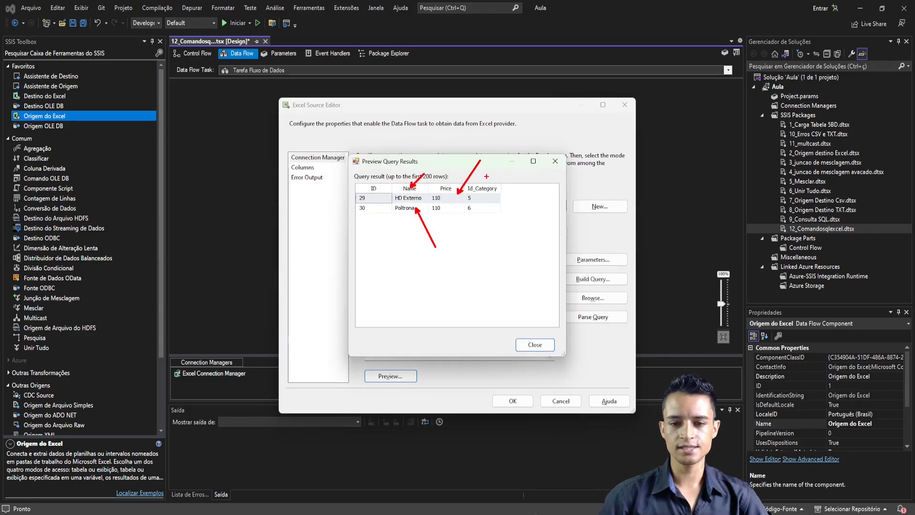
drag(484, 196, 517, 196)
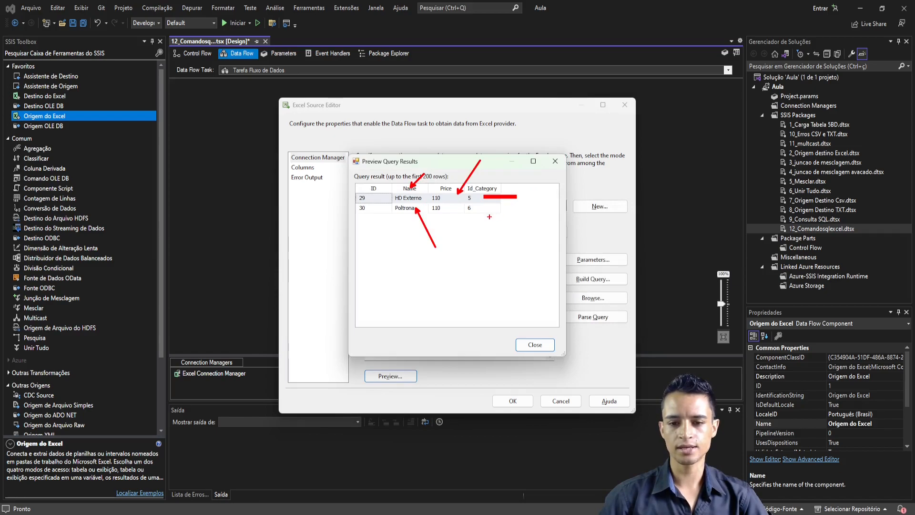
key(Escape)
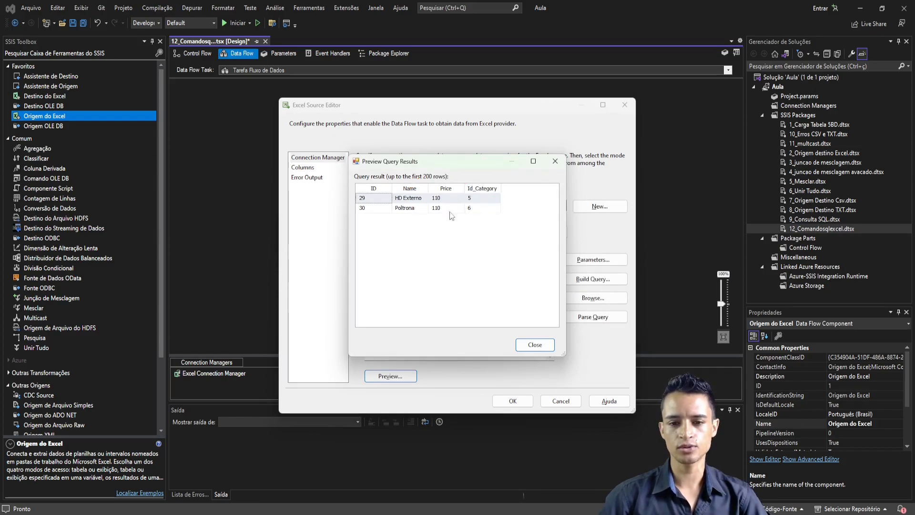
click(535, 345)
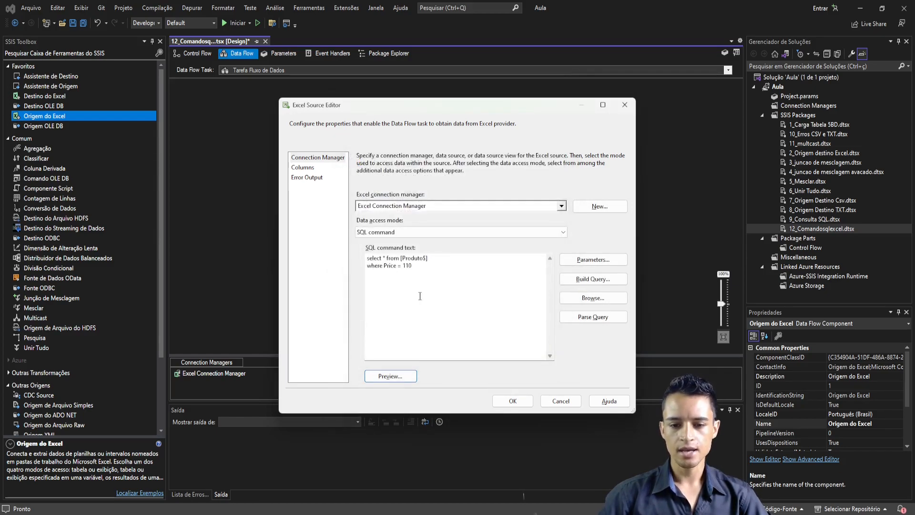
- Change the comparison operator in the SQL command so that the condition reads Price > 110
click(401, 266)
key(BackSpace)
text(>)
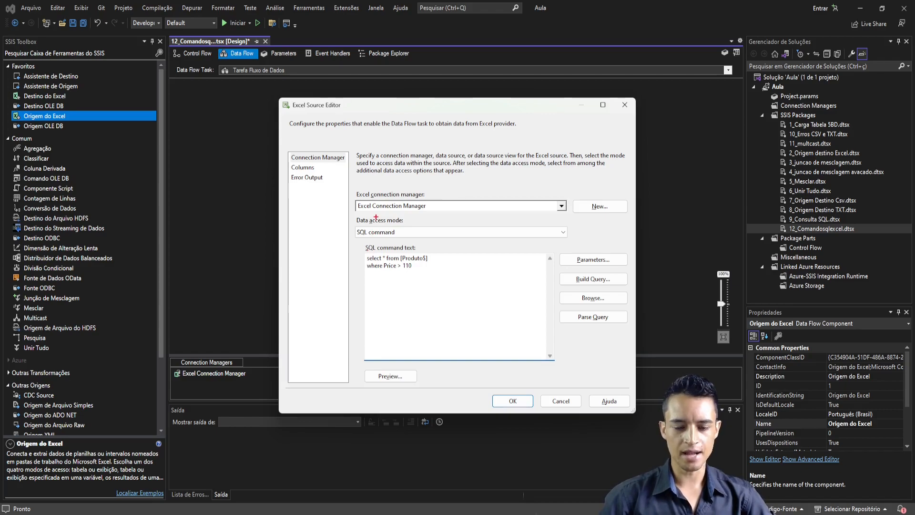
drag(405, 199, 450, 142)
mouse_move(356, 250)
mouse_down()
mouse_move(438, 261)
mouse_move(396, 284)
mouse_move(414, 277)
mouse_up()
key(Escape)
key(ctrl+2)
key(Escape)
- Preview the Price > 110 query past the column warning, look through all returned prices and close the preview
click(395, 376)
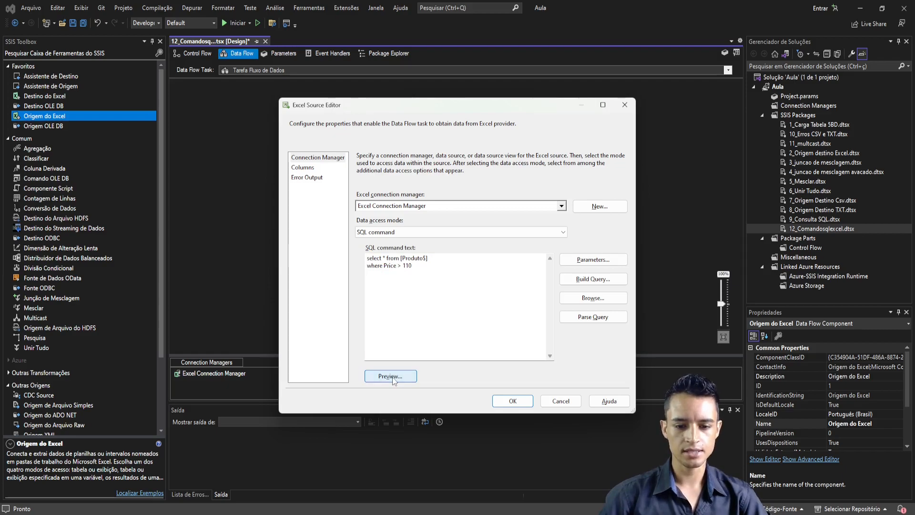
click(553, 299)
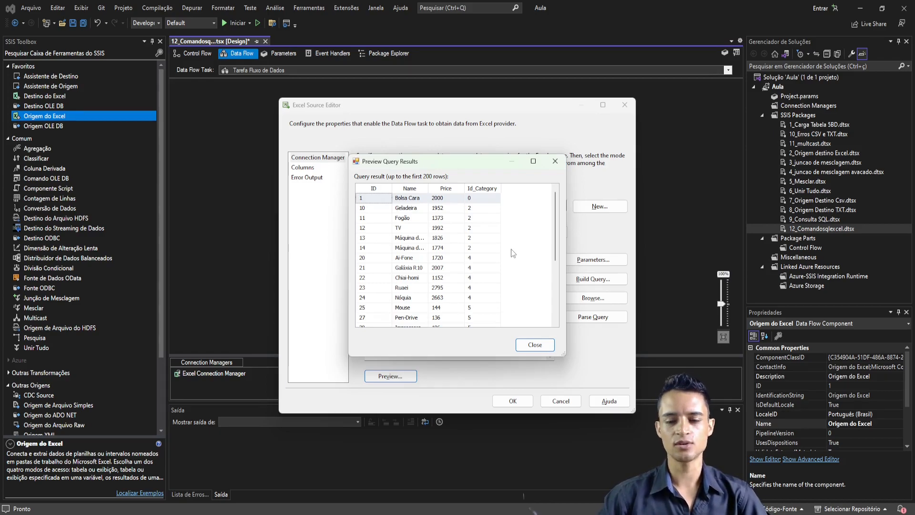
scroll(545, 276, down, 3)
scroll(543, 286, up, 3)
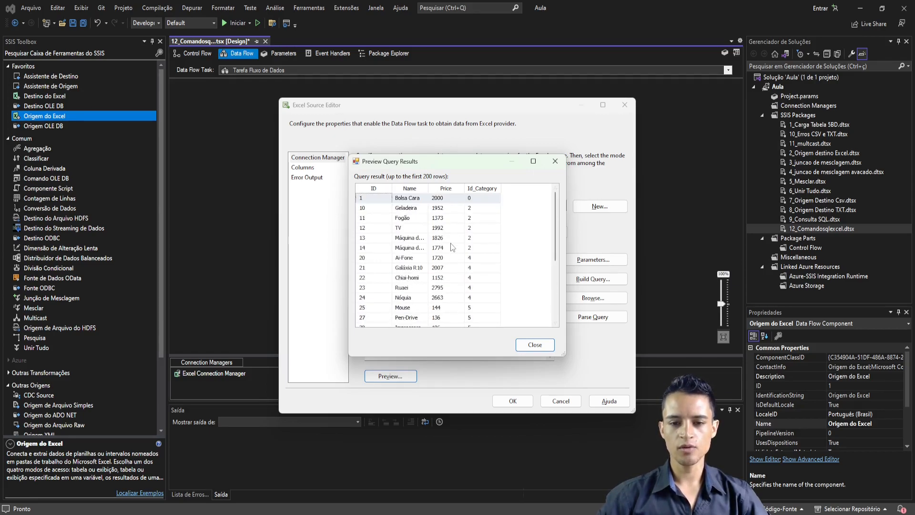
scroll(451, 247, down, 3)
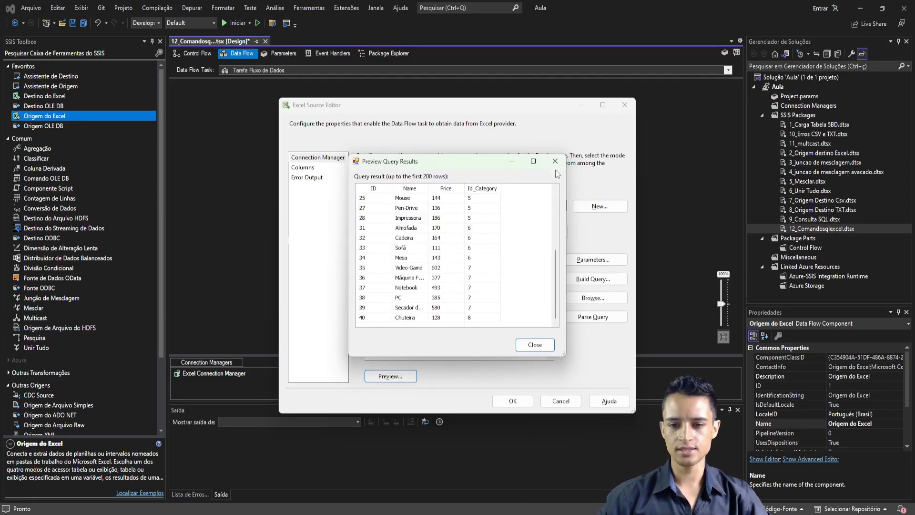
click(534, 344)
- Change the comparison operator in the SQL command so that the condition reads Price < 110
click(400, 266)
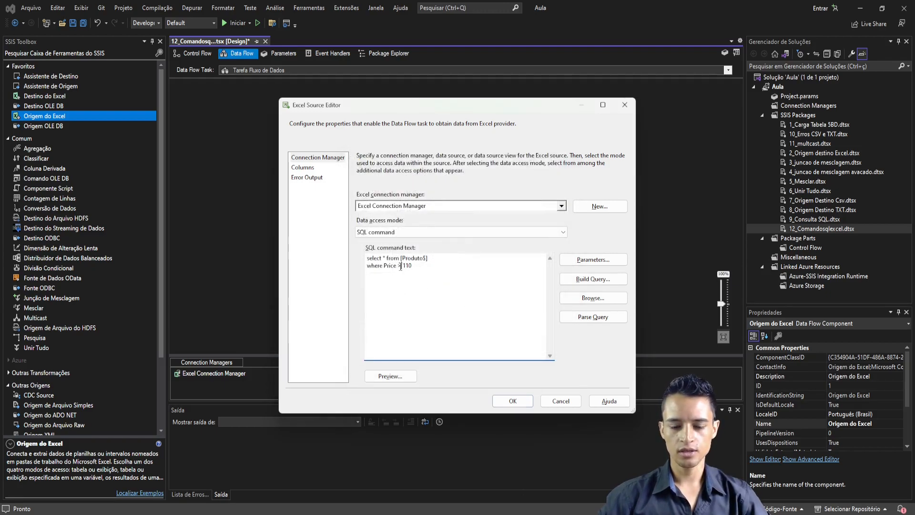
key(BackSpace)
text(<)
- Preview the Price < 110 query past the column warning and examine the returned rows in an enlarged results window
click(389, 375)
click(549, 305)
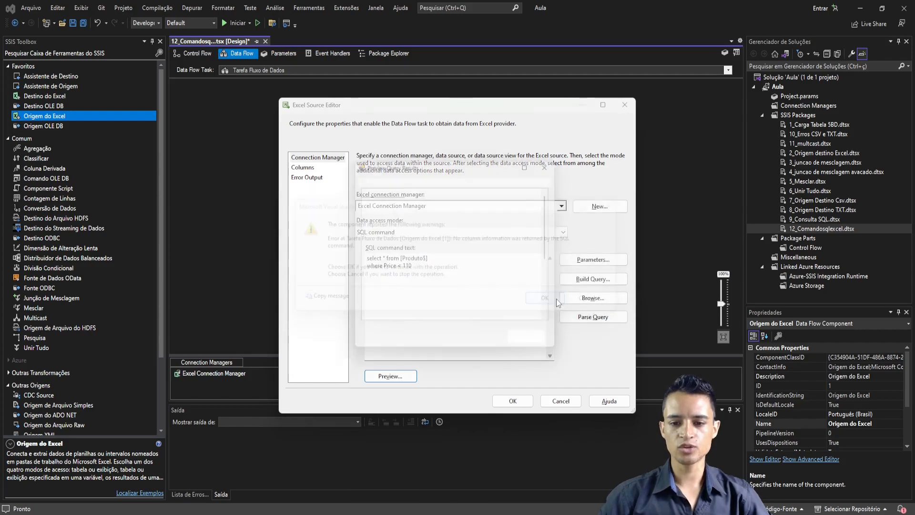
mouse_move(338, 150)
mouse_down()
mouse_move(367, 234)
mouse_move(549, 336)
mouse_up()
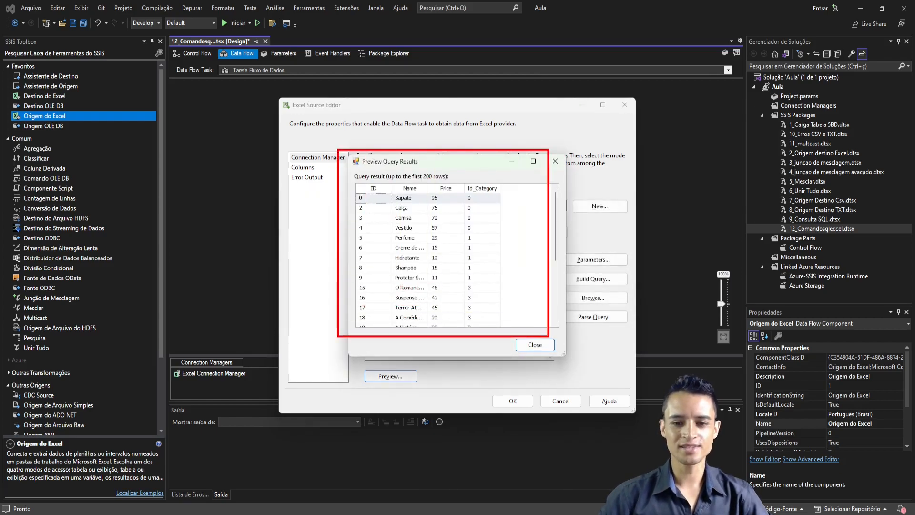
key(Escape)
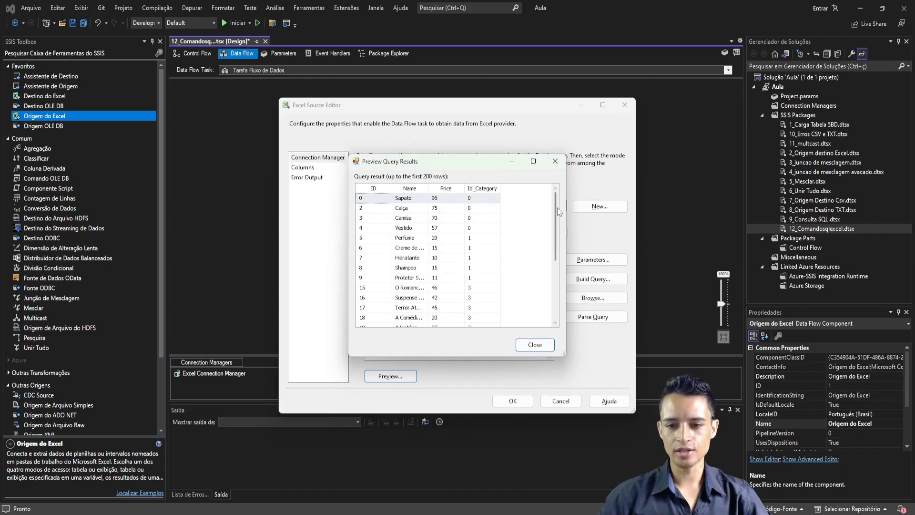
scroll(556, 210, down, 2)
drag(563, 354, 618, 402)
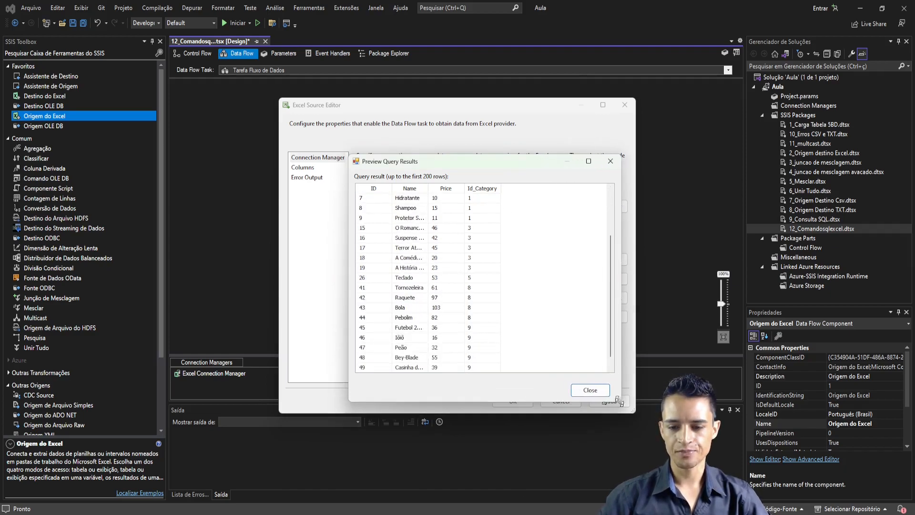
scroll(606, 326, up, 2)
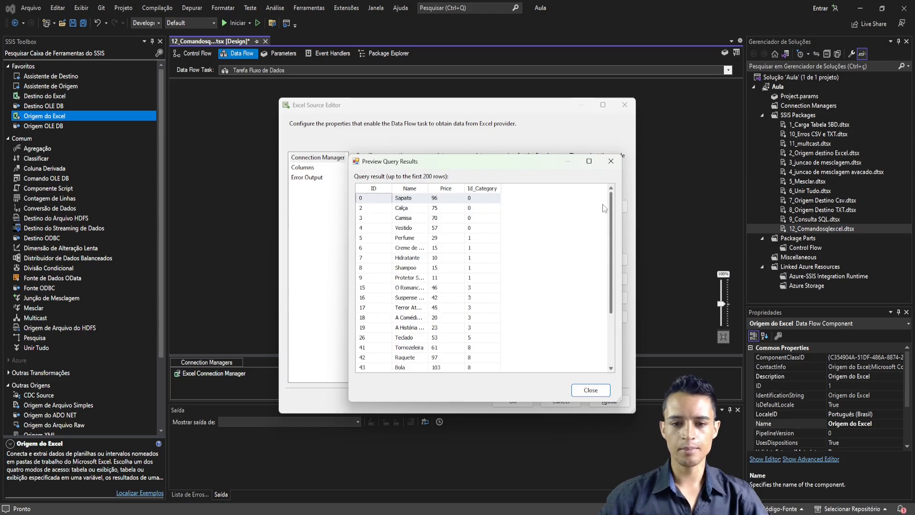
drag(493, 162, 484, 157)
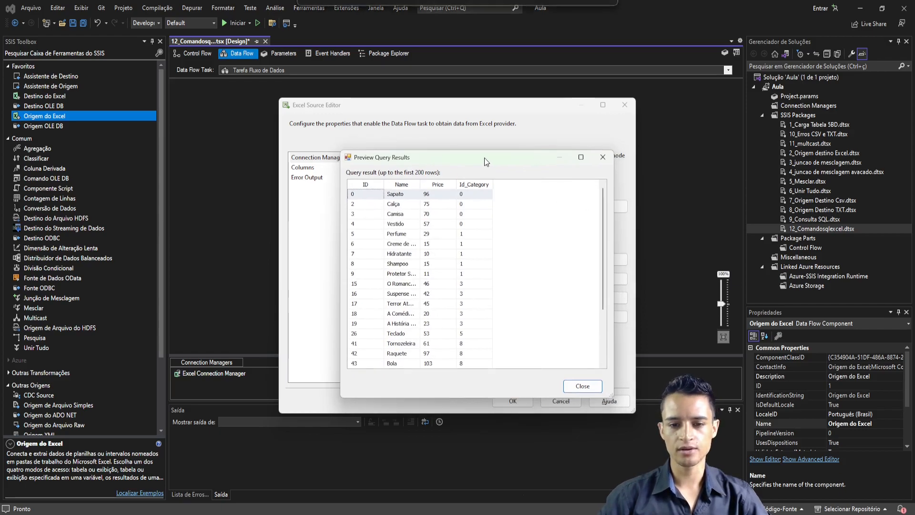
- Widen the Name and Price columns in the preview, review the rows returned for Price < 110 and close the results
drag(456, 185, 457, 185)
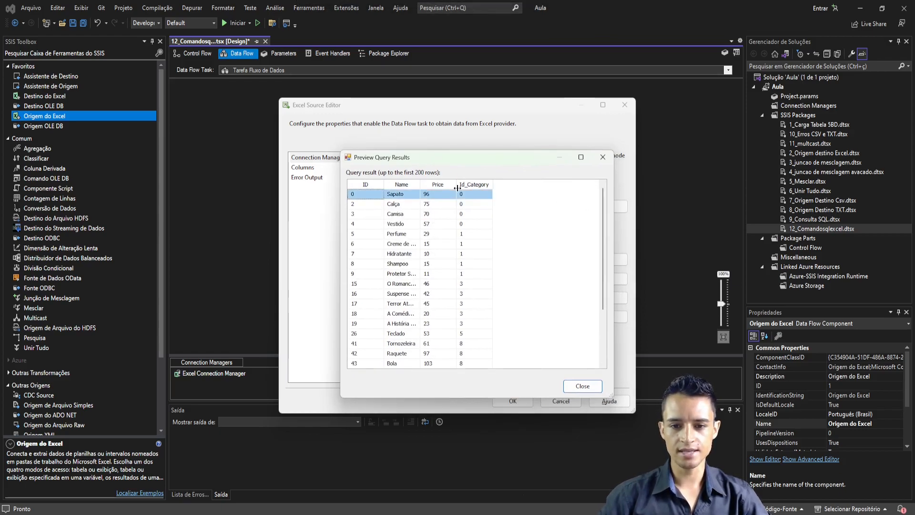
drag(457, 185, 478, 185)
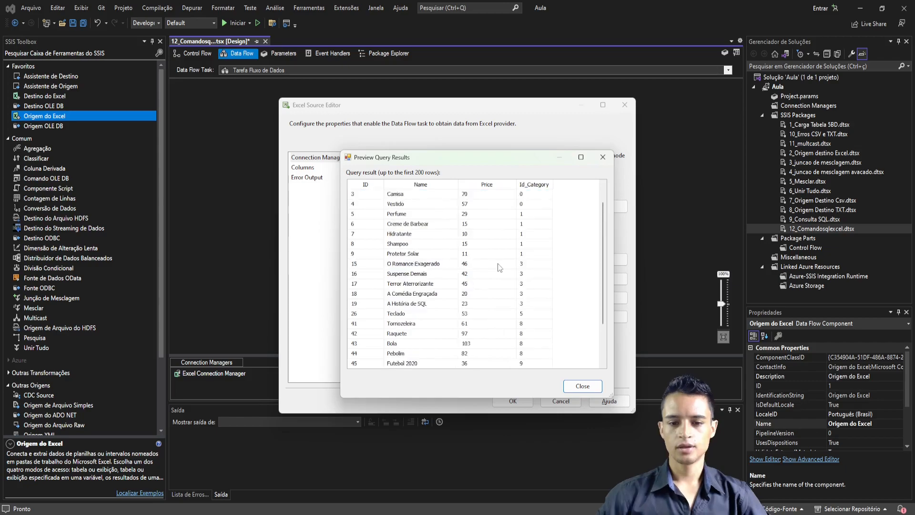
scroll(497, 264, up, 1)
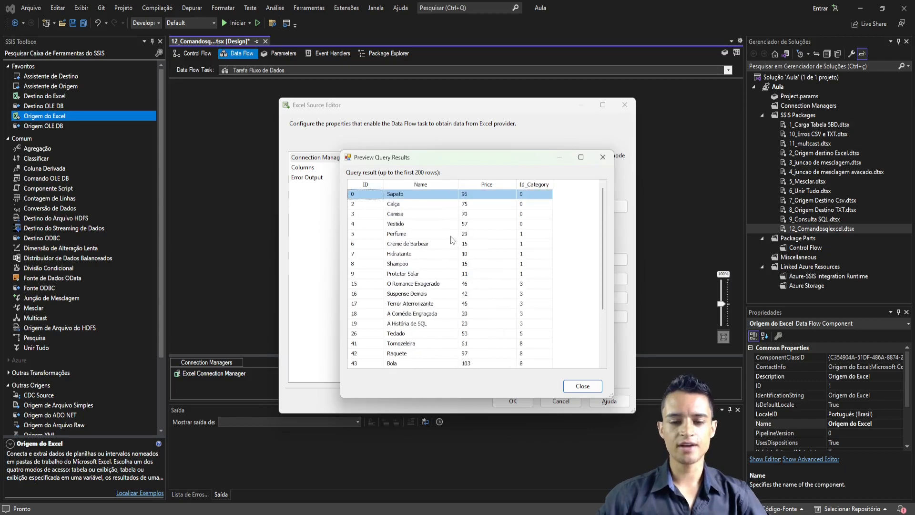
click(593, 388)
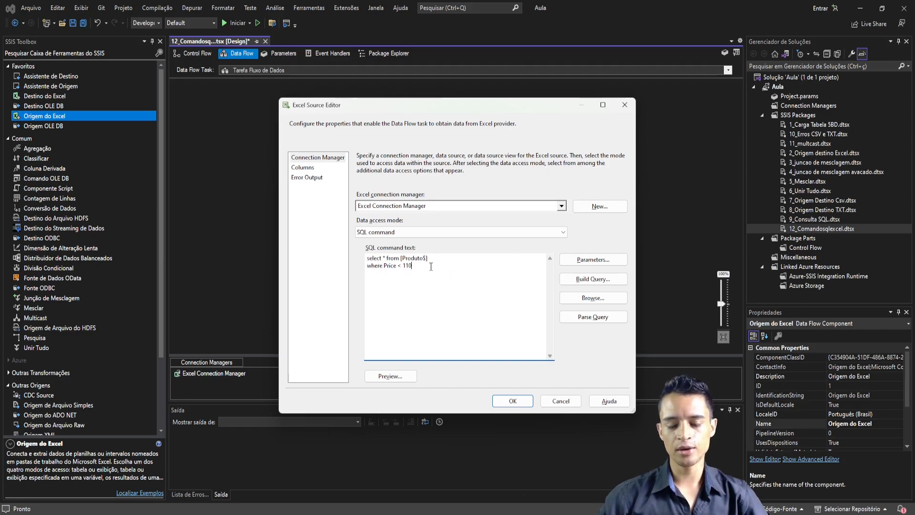
- Preview the Price < 110 query again past the column warning, check the prices down to the last row and close the results
click(387, 376)
click(549, 300)
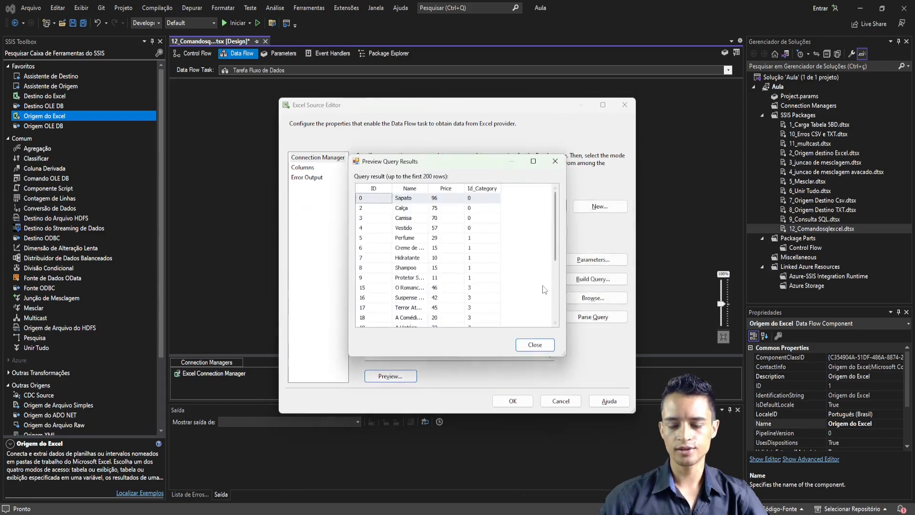
drag(464, 188, 472, 188)
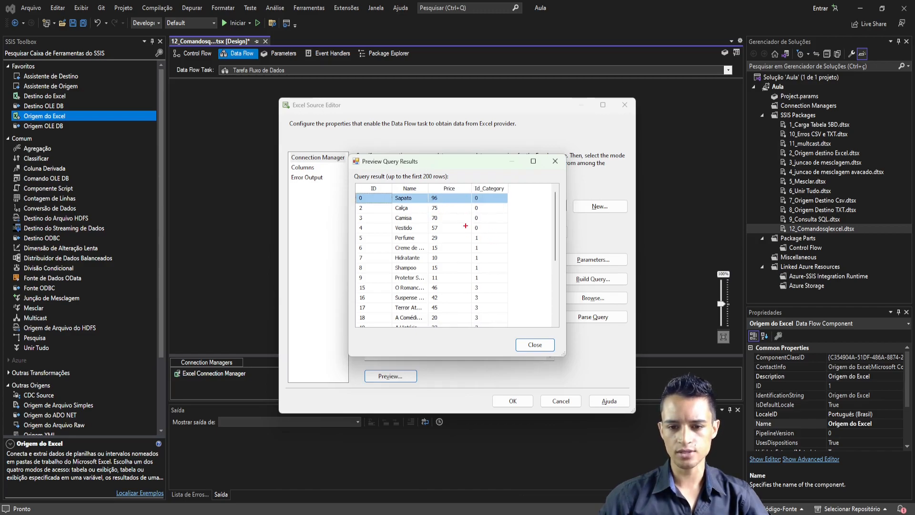
mouse_move(466, 247)
mouse_down()
mouse_move(490, 318)
mouse_move(498, 318)
mouse_up()
key(Escape)
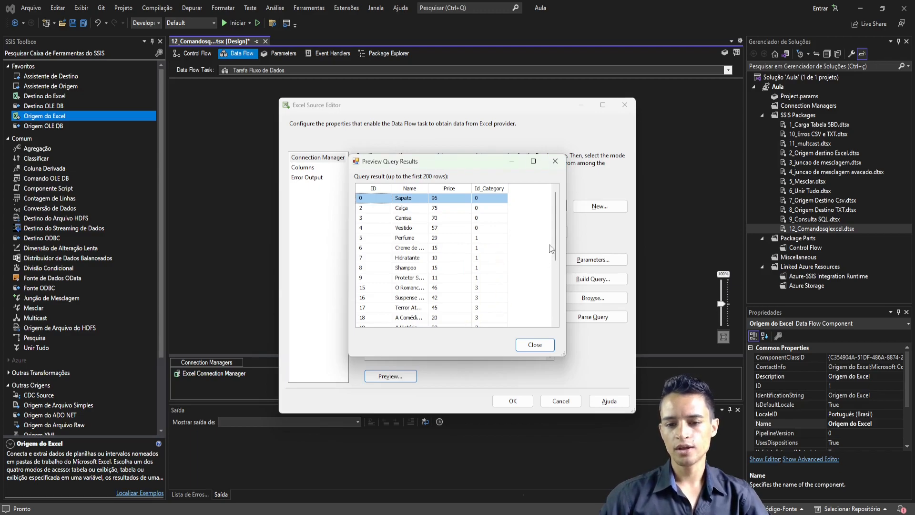
mouse_move(554, 236)
mouse_down()
mouse_move(551, 276)
mouse_move(550, 221)
mouse_up()
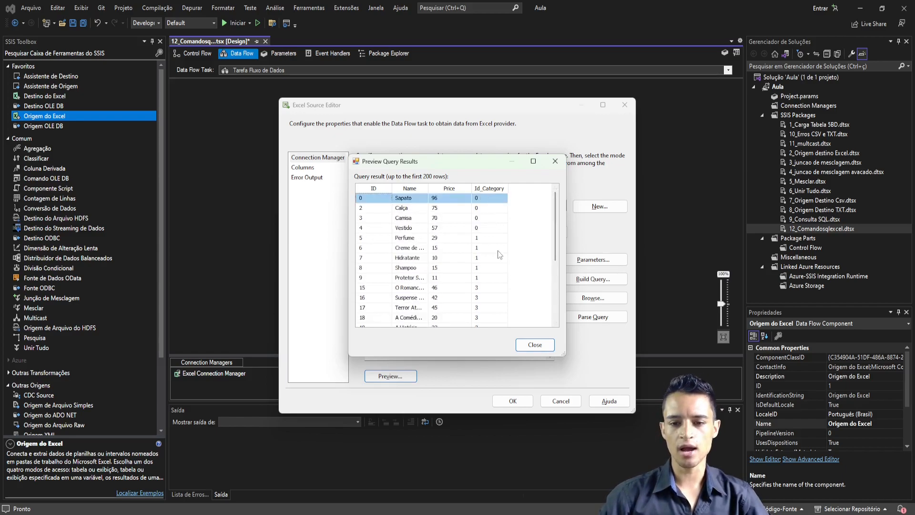
drag(556, 228, 556, 291)
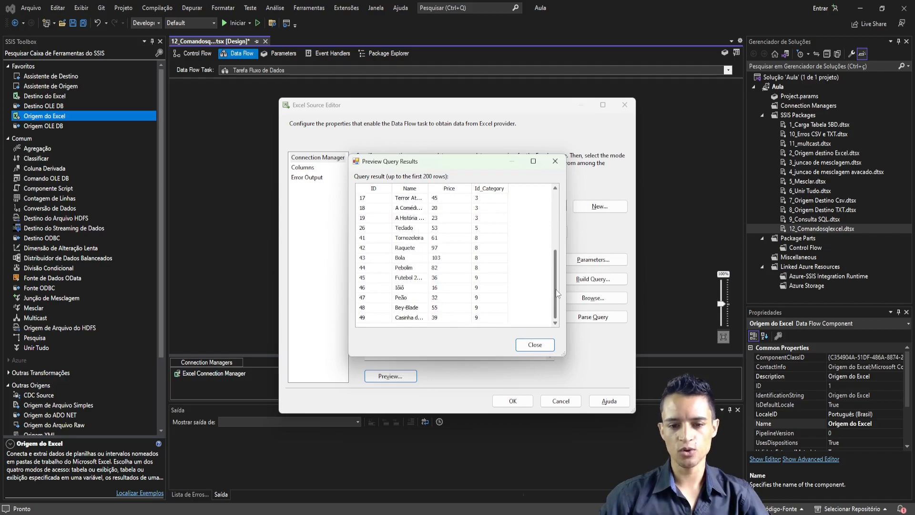
click(555, 161)
- Add a new line with the operator "and" below the Price < 110 condition in the SQL command text
click(438, 265)
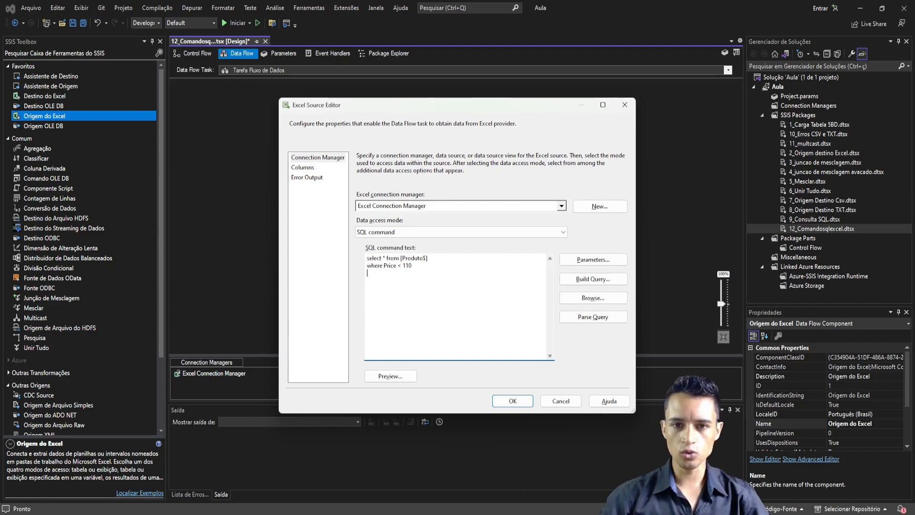
key(Return)
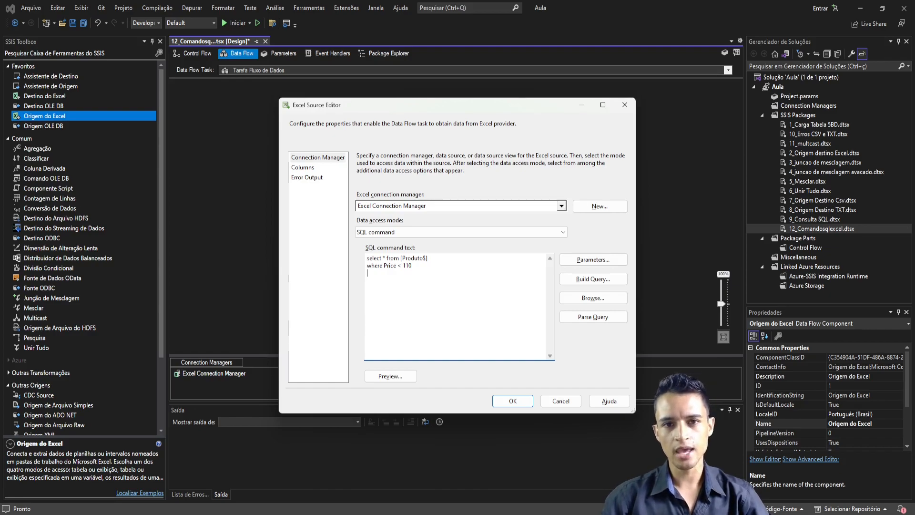
text(and)
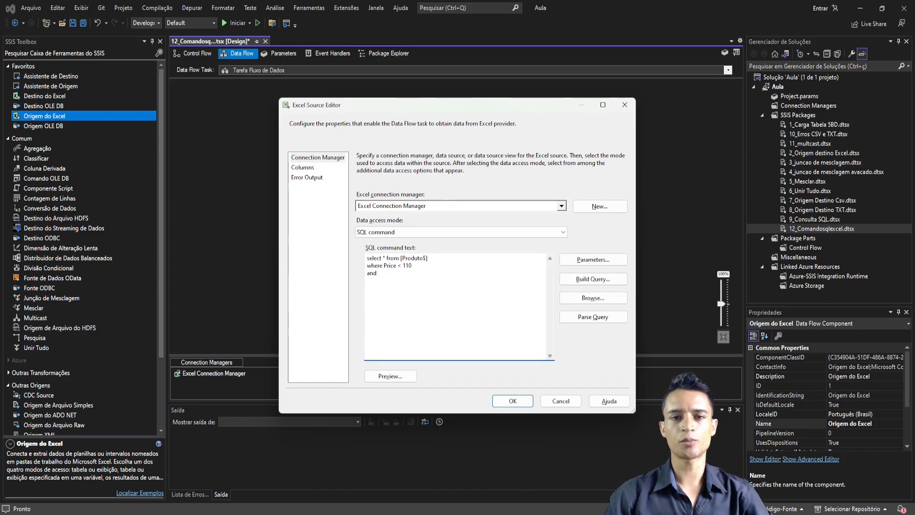
- Switch to the Produto.xlsx workbook in Excel and copy the Id_Category column header
mouse_move(533, 508)
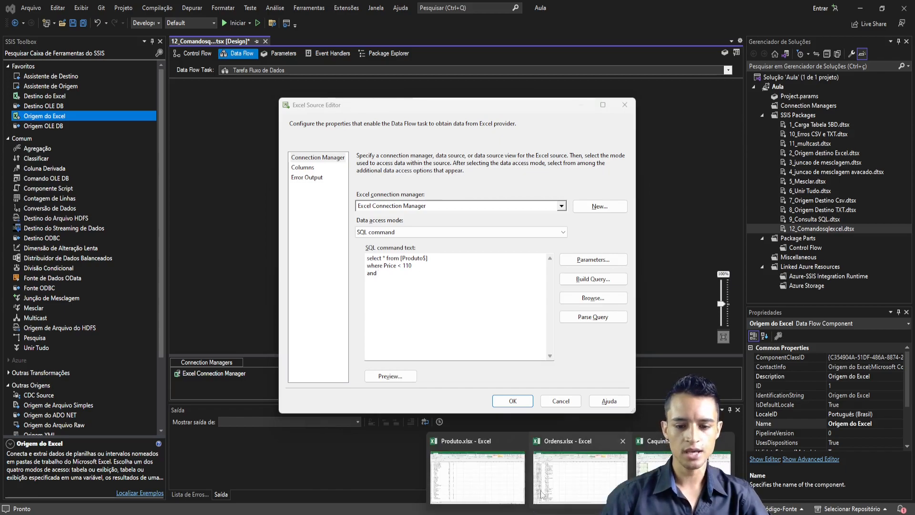
click(569, 483)
click(476, 478)
scroll(159, 200, up, 3)
click(157, 203)
scroll(159, 200, up, 3)
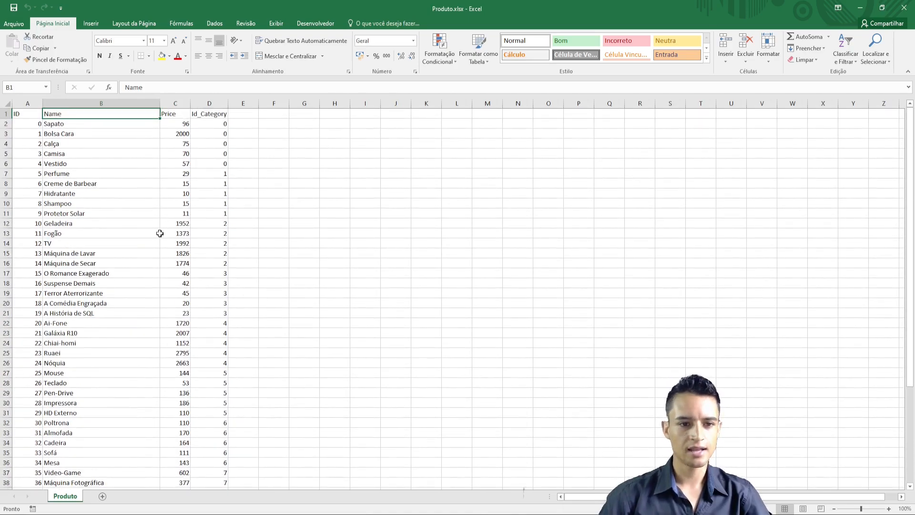
click(209, 114)
key(ctrl+c)
key(alt+Tab)
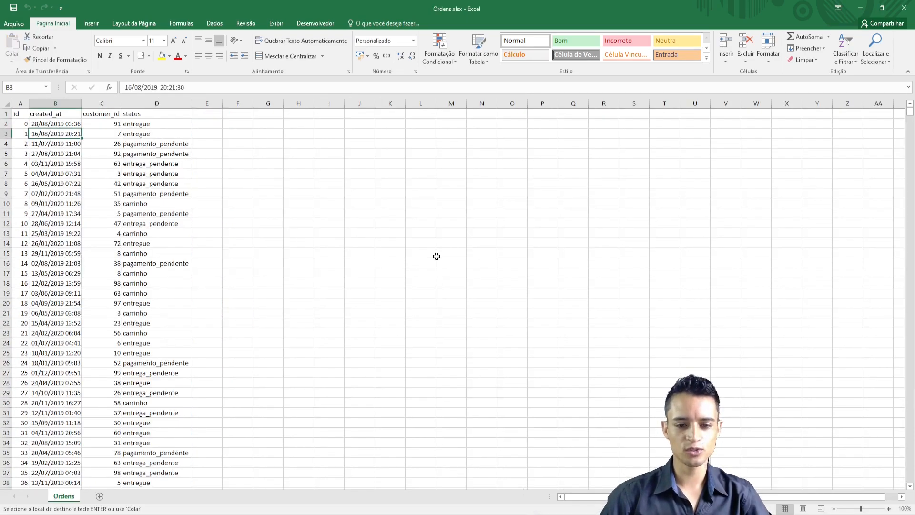
key(alt+Tab)
- Return to Visual Studio and complete the added condition with the copied header so that it reads and Id_Category =1
mouse_move(538, 511)
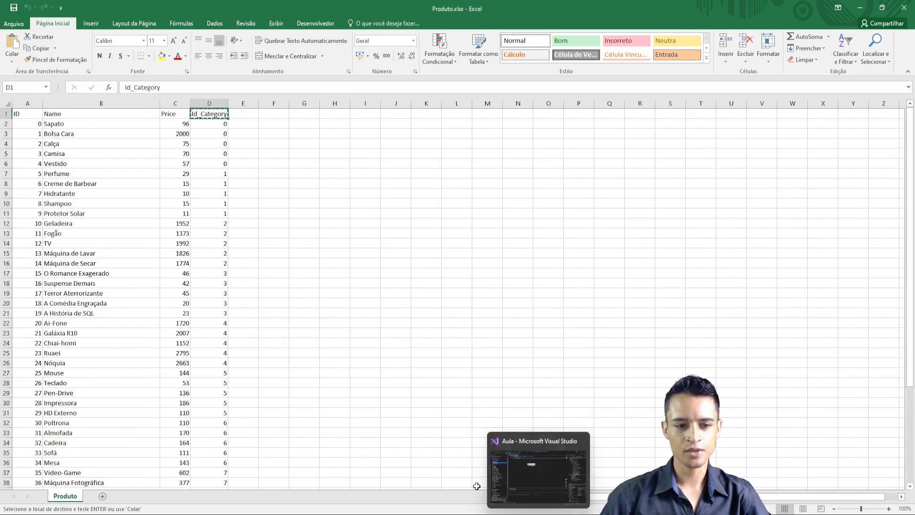
click(539, 472)
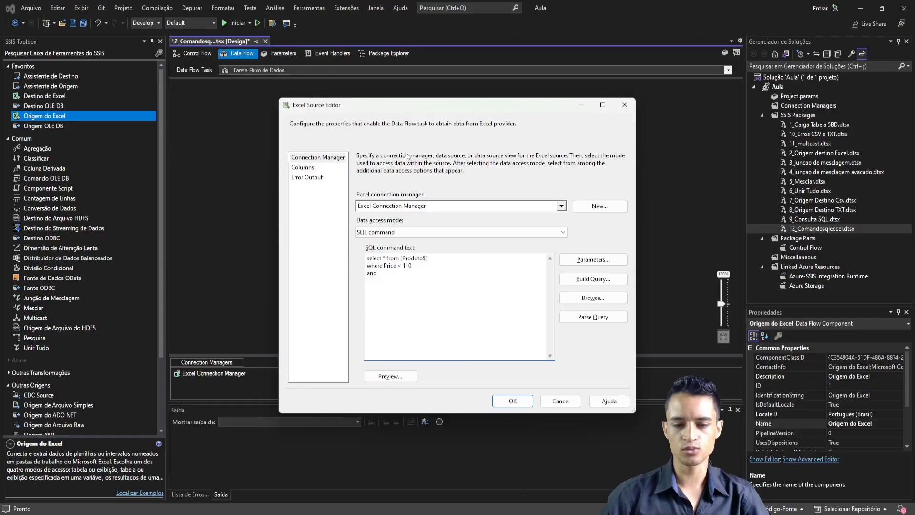
key(ctrl+v)
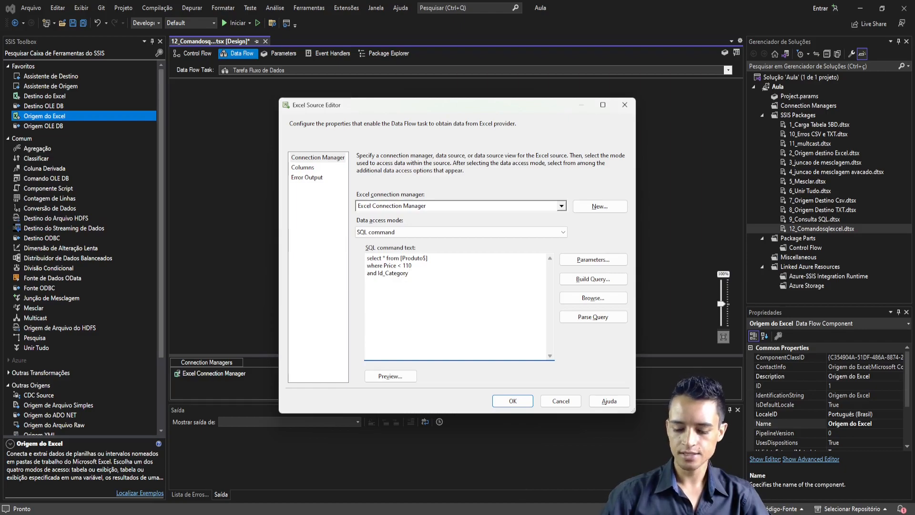
text(=1)
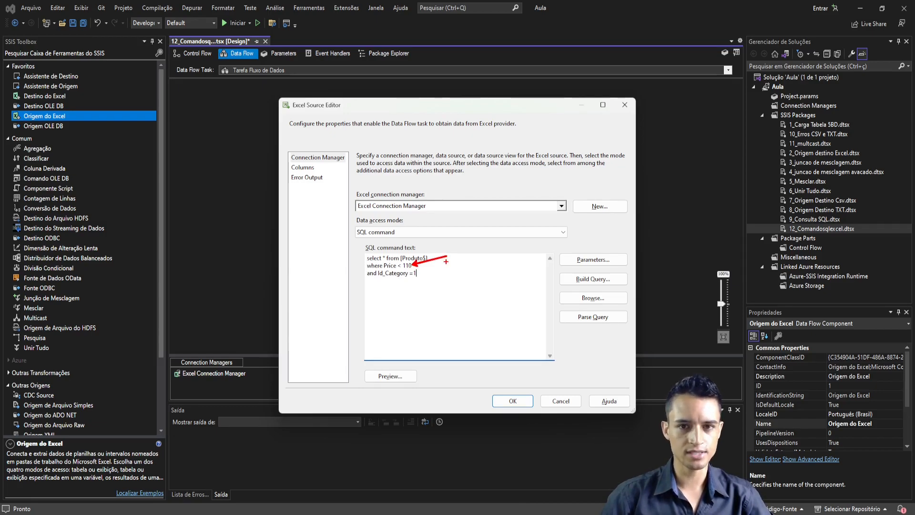
- Preview the query combining Price < 110 with category 1, examine the Price and Id_Category columns in an enlarged window and close it
drag(418, 275, 456, 267)
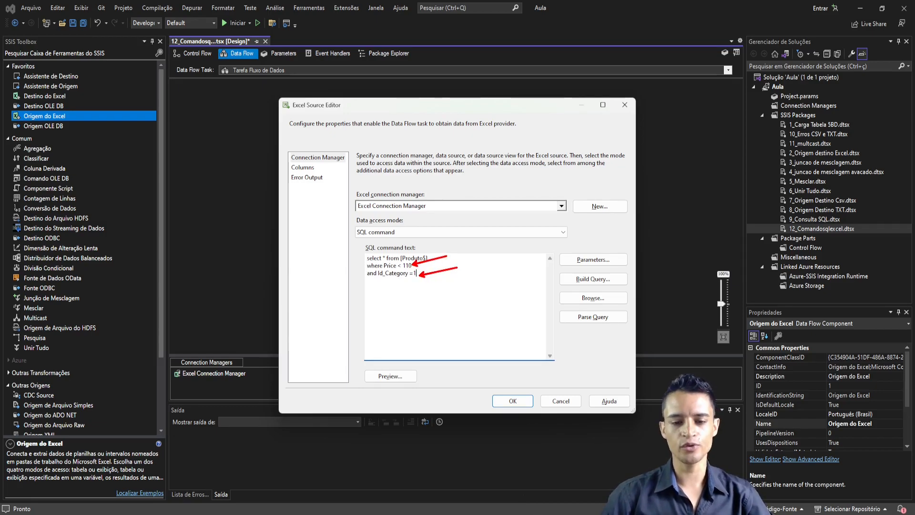
key(Escape)
click(396, 376)
click(544, 298)
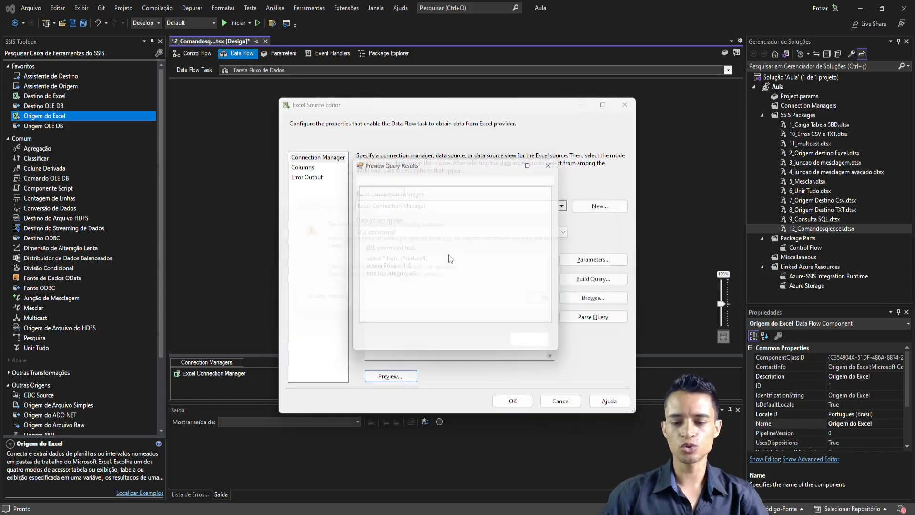
drag(494, 194, 462, 104)
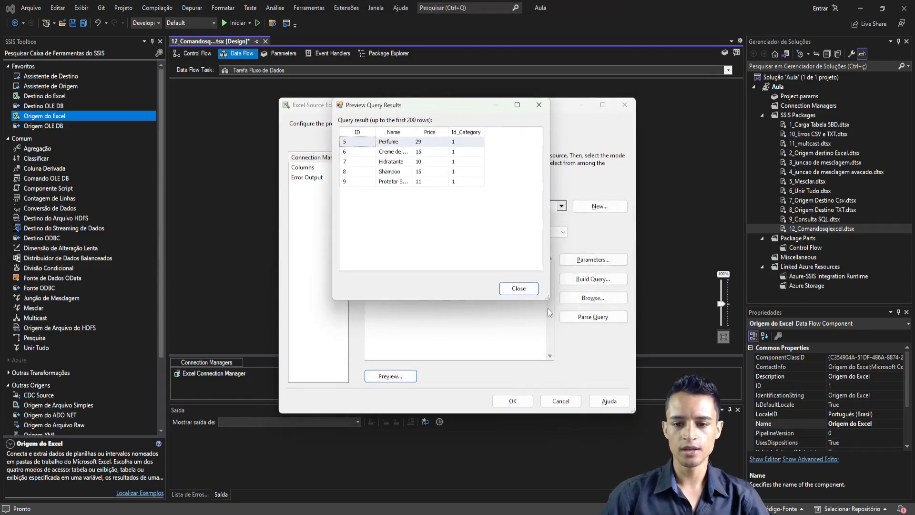
drag(547, 299, 605, 332)
mouse_move(437, 129)
mouse_down()
mouse_move(452, 106)
mouse_move(481, 117)
mouse_up()
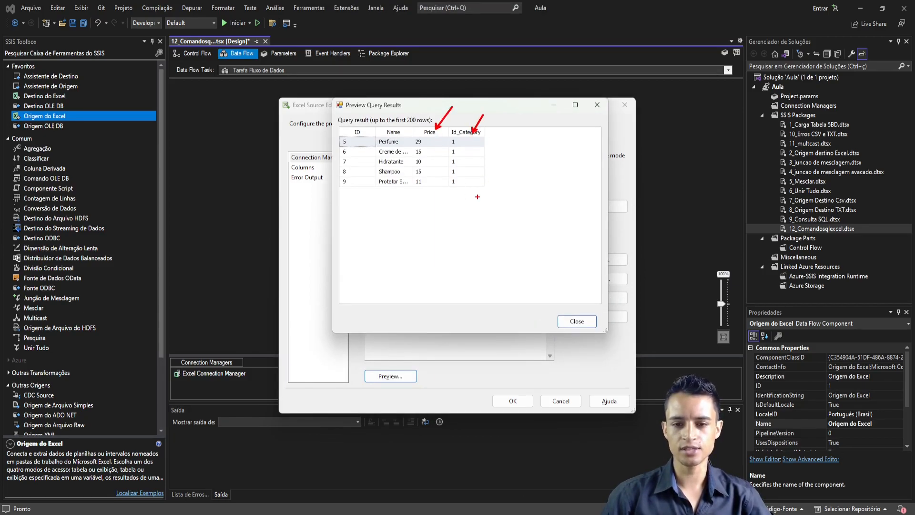
key(Escape)
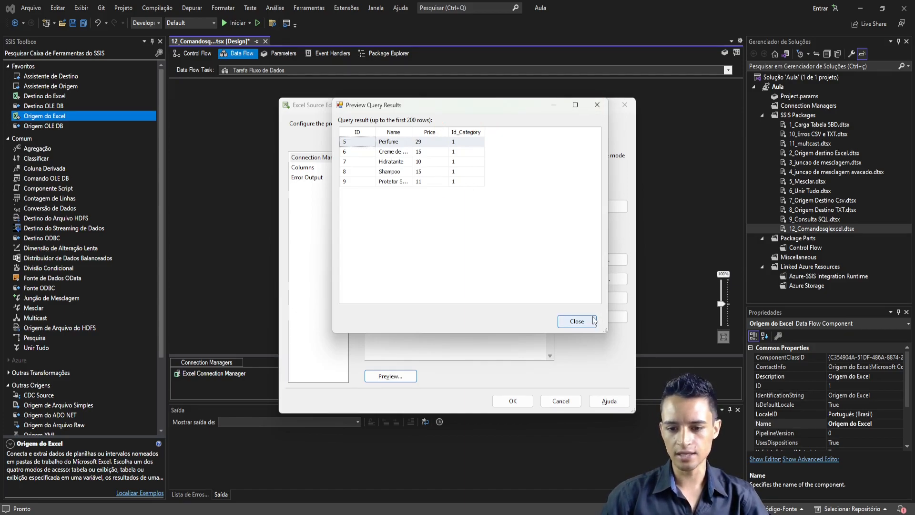
click(576, 320)
- Replace the =1 comparison in the SQL command so that the second condition reads and Id_Category in (1,3)
click(423, 279)
drag(409, 273, 417, 273)
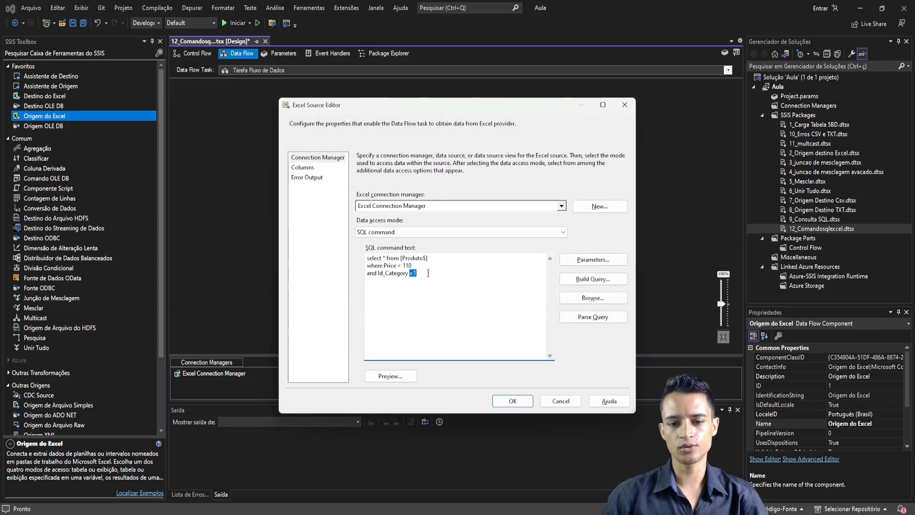
text(in ())
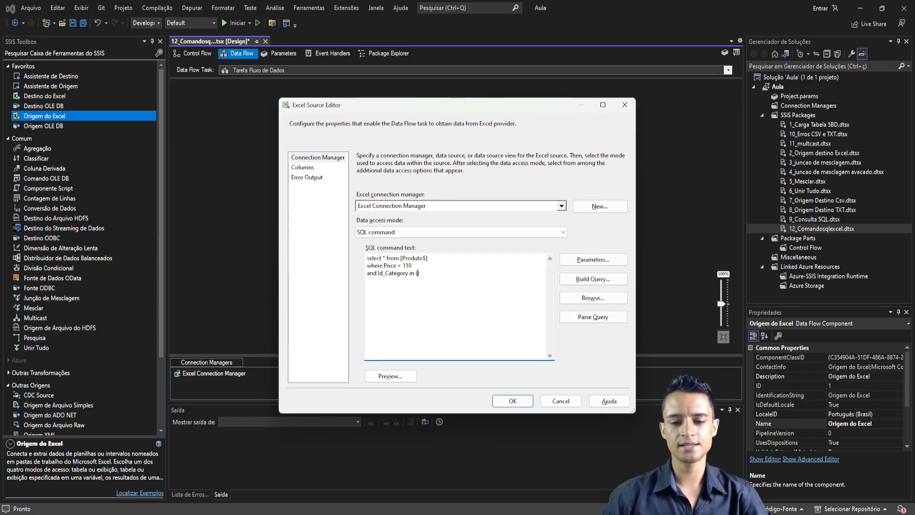
click(417, 273)
text(1,3)
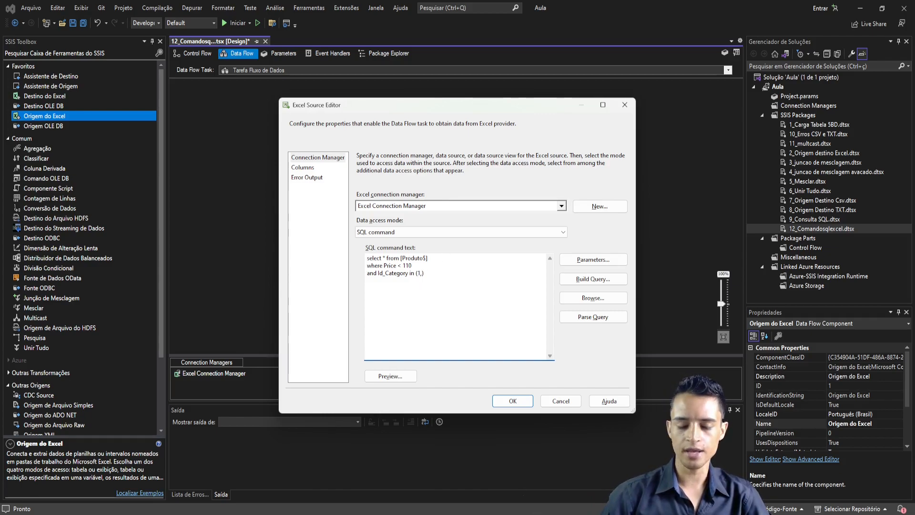
- Preview the query for categories 1 and 3, widen the Name column, check the prices and categories, and close the results
click(403, 377)
key(Return)
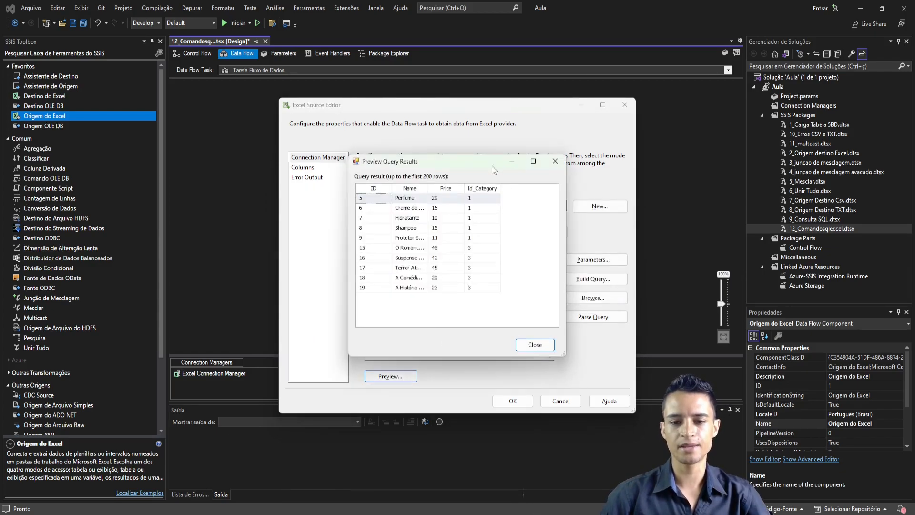
mouse_move(431, 190)
mouse_down()
mouse_move(451, 190)
mouse_move(489, 161)
mouse_up()
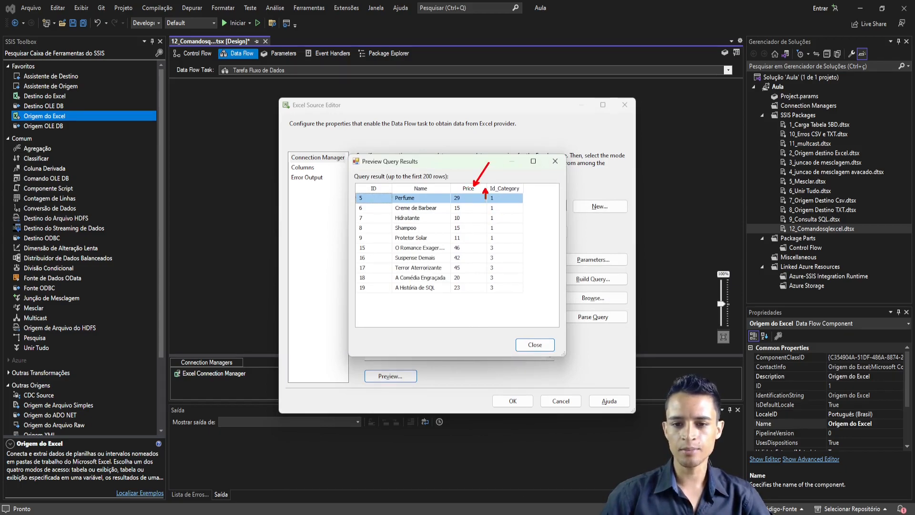
drag(438, 155, 485, 187)
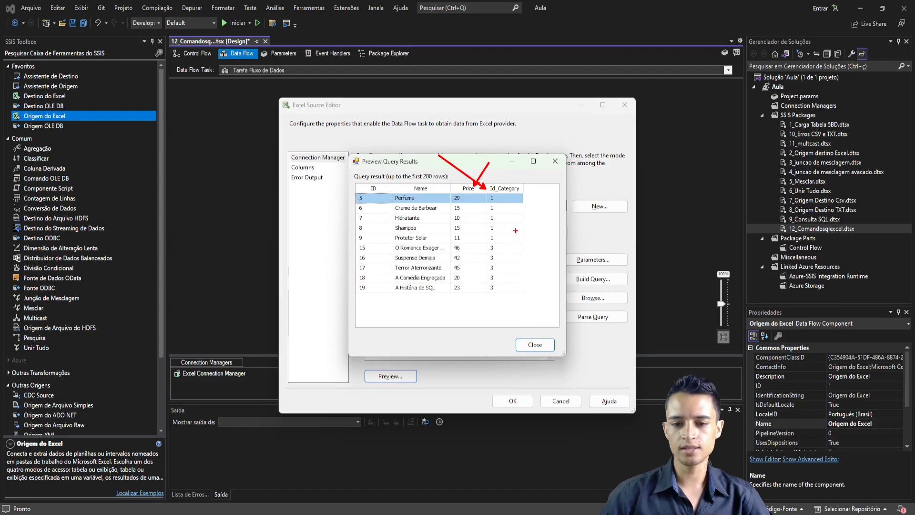
key(Escape)
click(531, 345)
mouse_move(367, 286)
mouse_down()
mouse_move(413, 285)
mouse_move(382, 316)
mouse_up()
drag(374, 328, 391, 332)
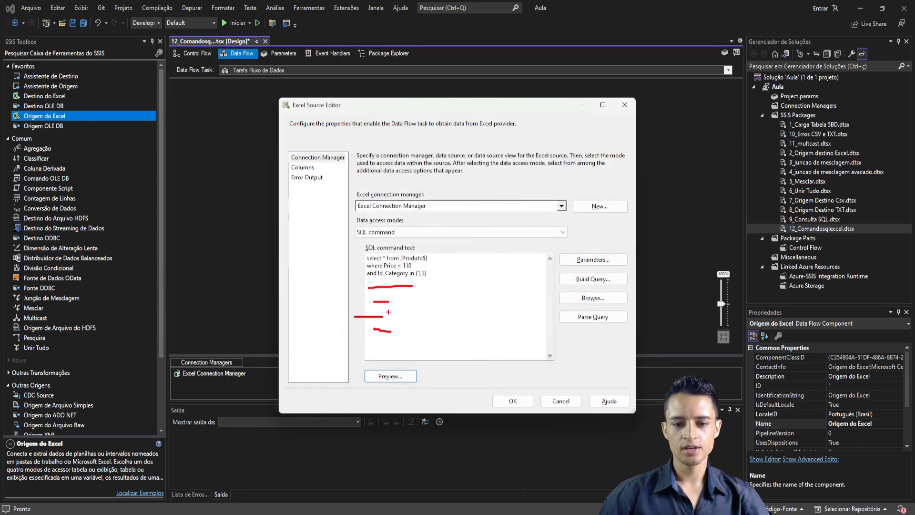
drag(429, 256, 460, 238)
mouse_move(426, 266)
mouse_down()
mouse_move(455, 261)
mouse_move(469, 269)
mouse_up()
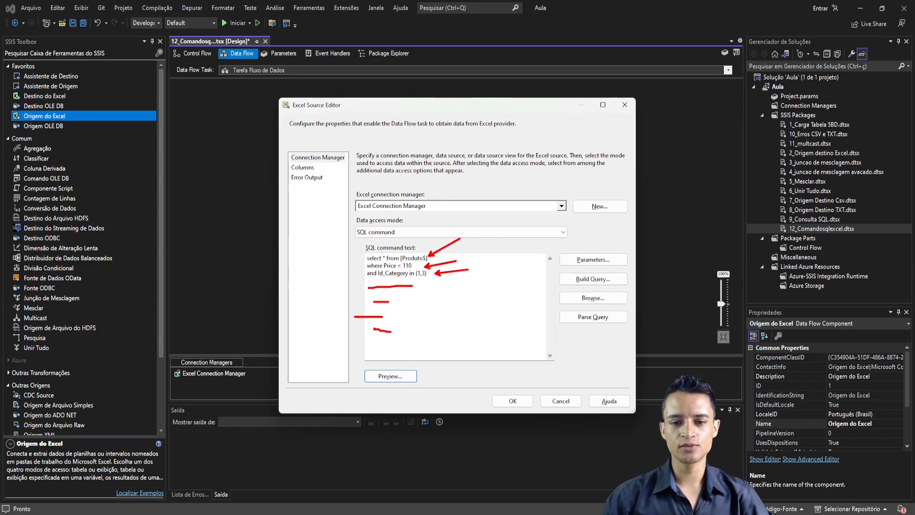
key(Escape)
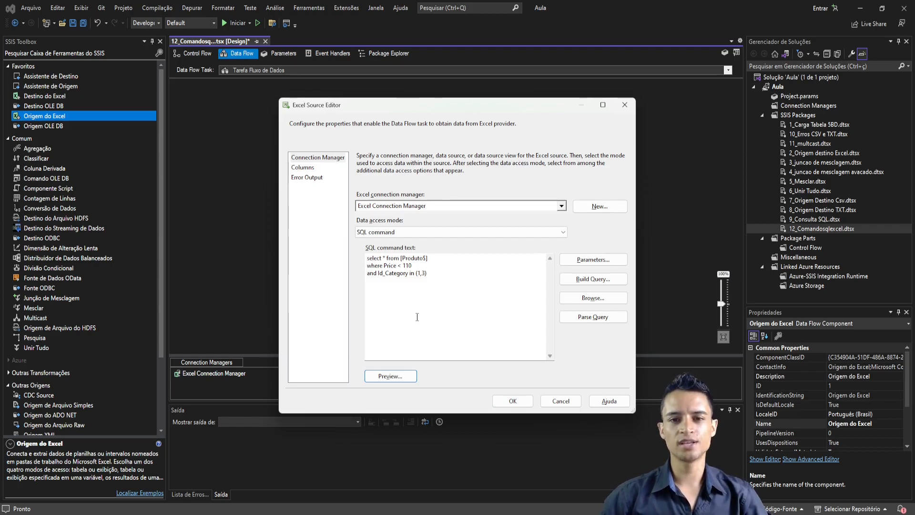
- Preview the finished query with both conditions once more past the column warning and close the results
click(382, 375)
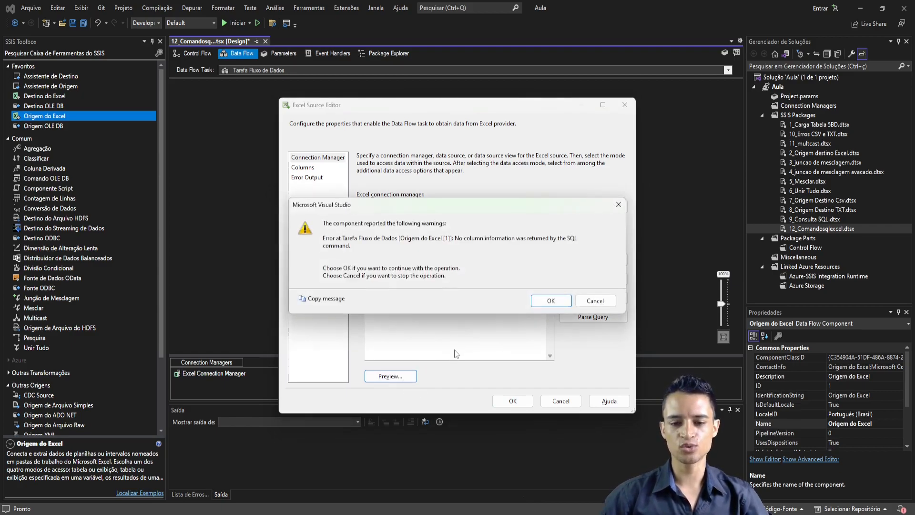
click(545, 305)
click(553, 160)
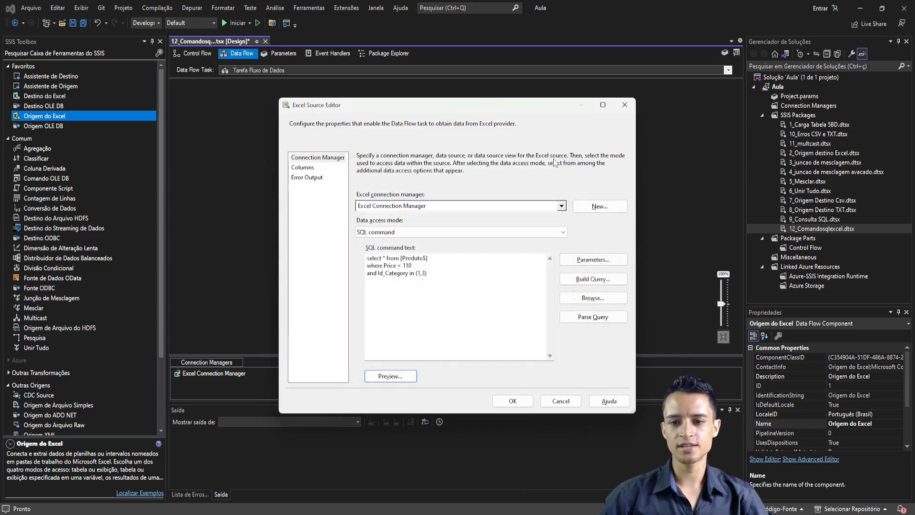